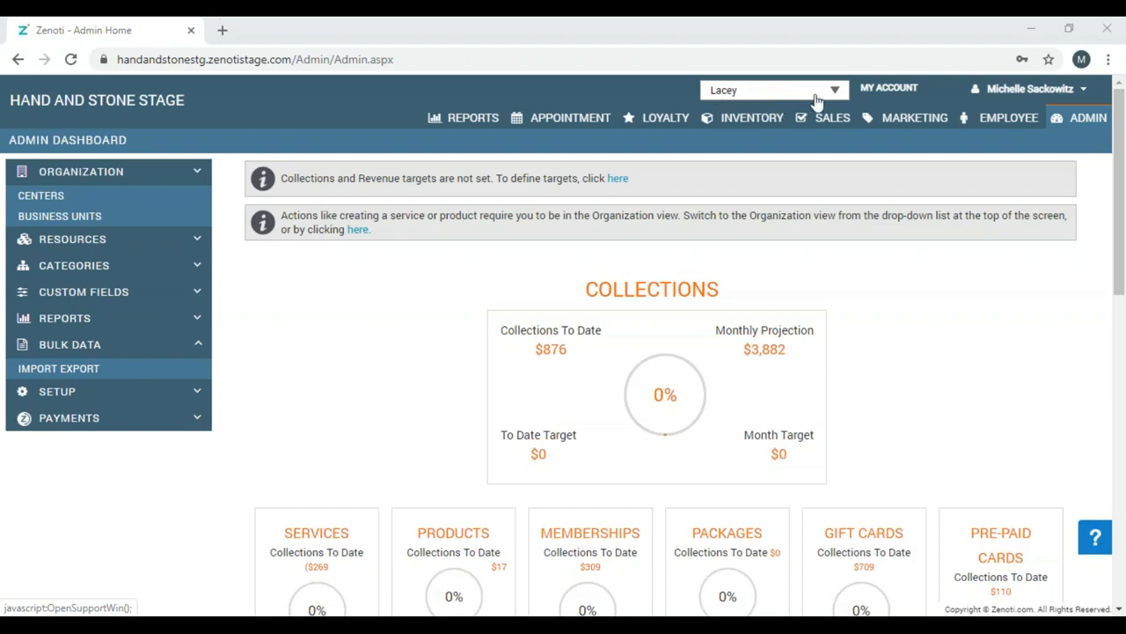
# Go to Employee > Employees to open Manage Employees for the Lacey center.
pyautogui.click(994, 127)
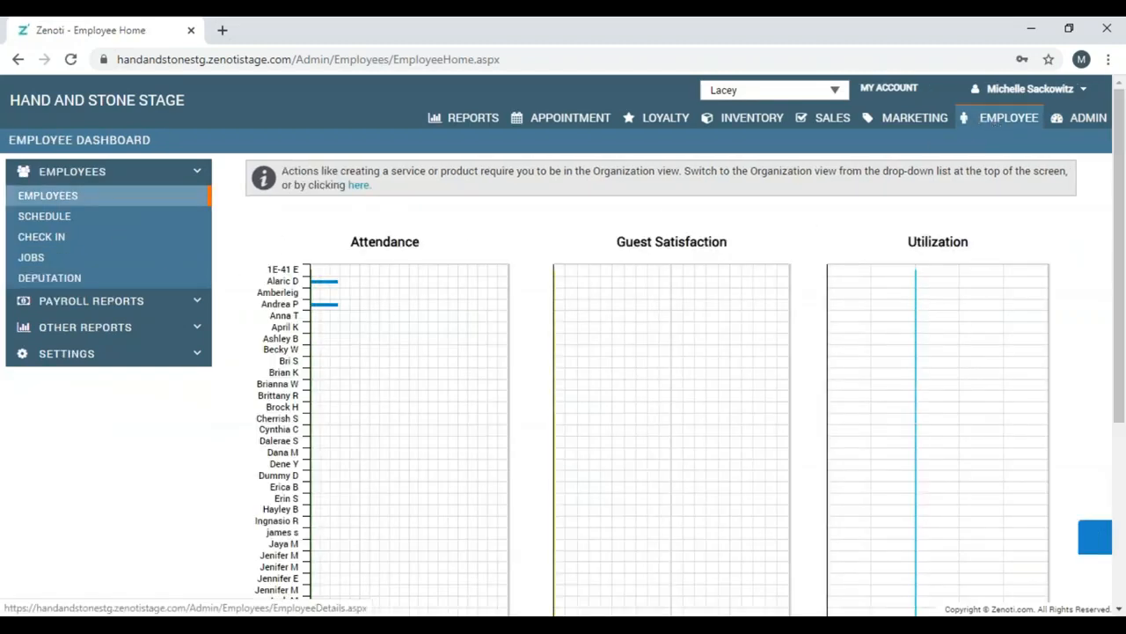
pyautogui.click(47, 196)
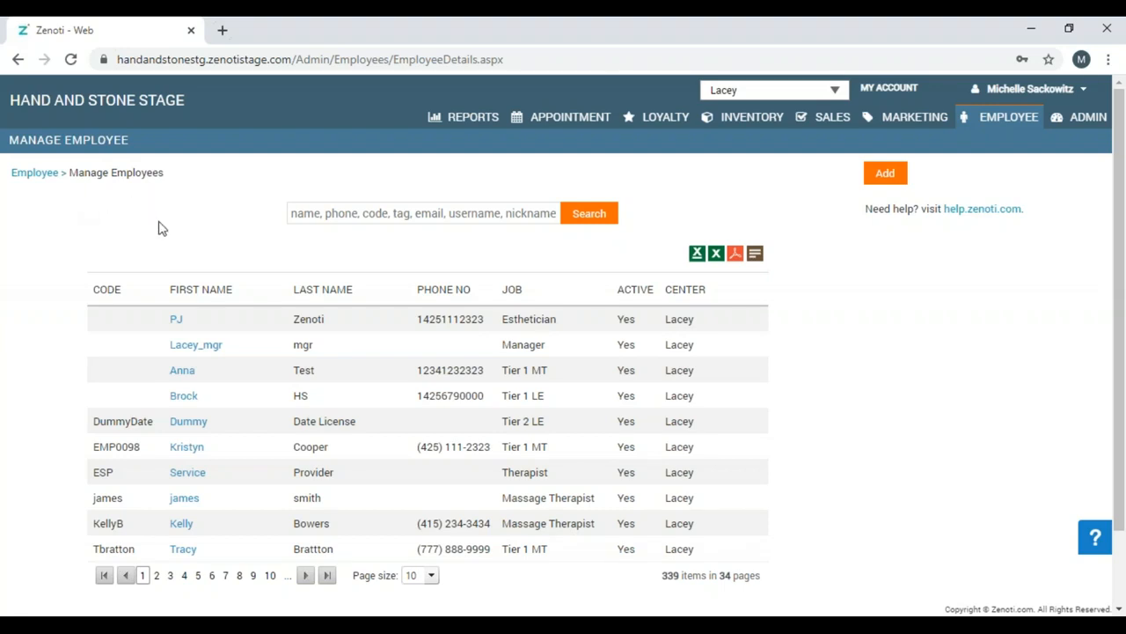
pyautogui.click(319, 213)
# Start a new employee record and enter the employee code.
pyautogui.click(885, 175)
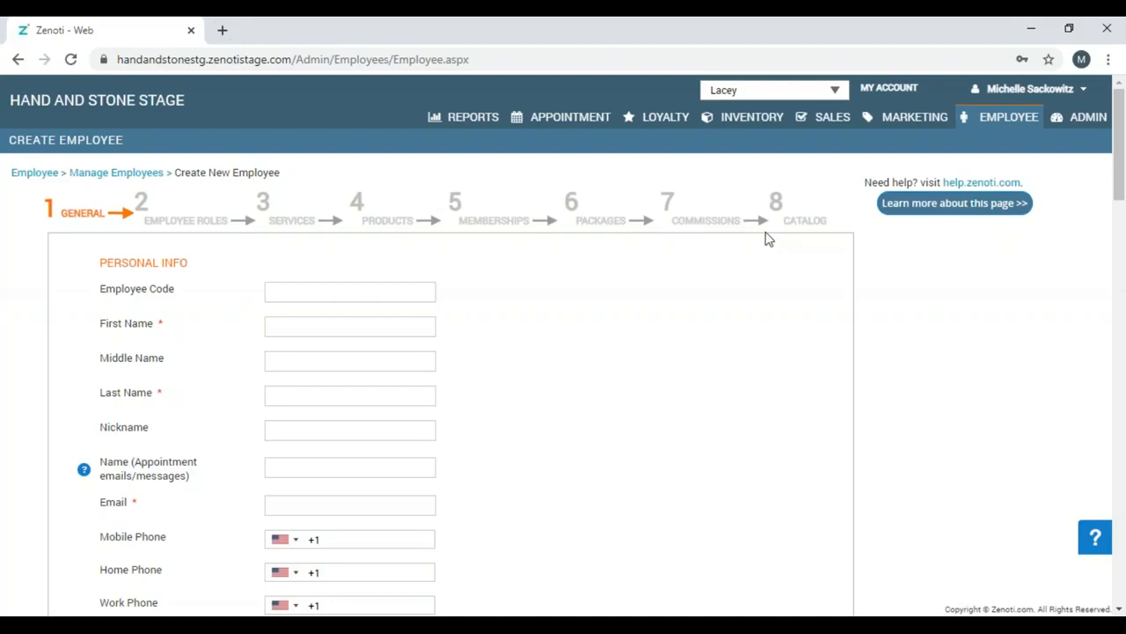
pyautogui.click(405, 285)
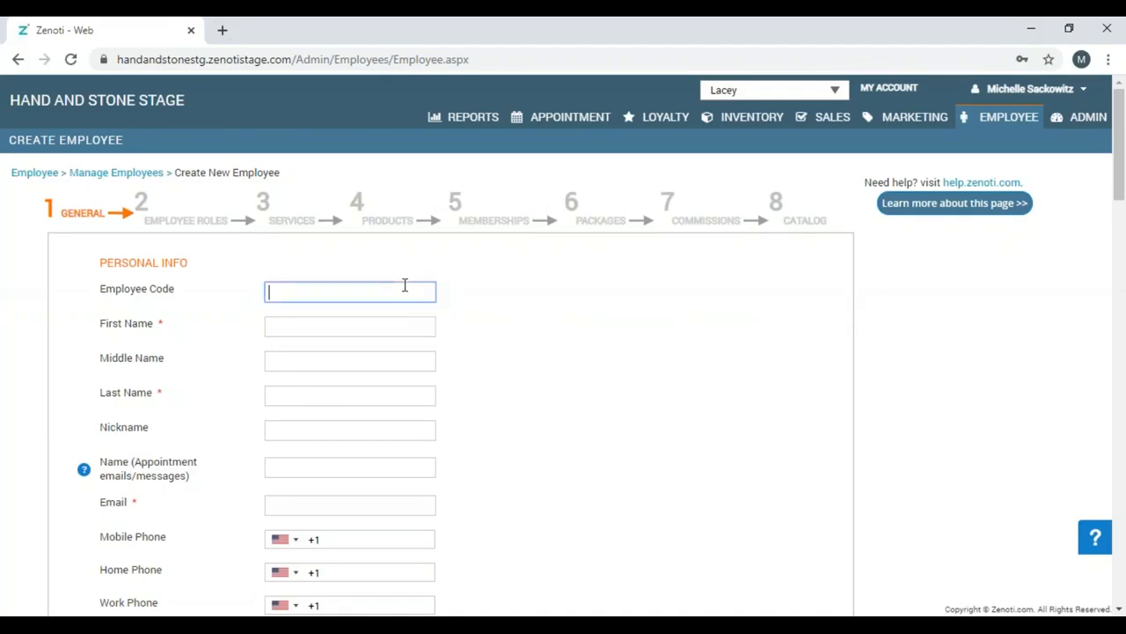
pyautogui.write('Michelle')
pyautogui.scroll(-1, 1123, 370)
pyautogui.moveTo(1123, 370); pyautogui.dragTo(1107, 171)
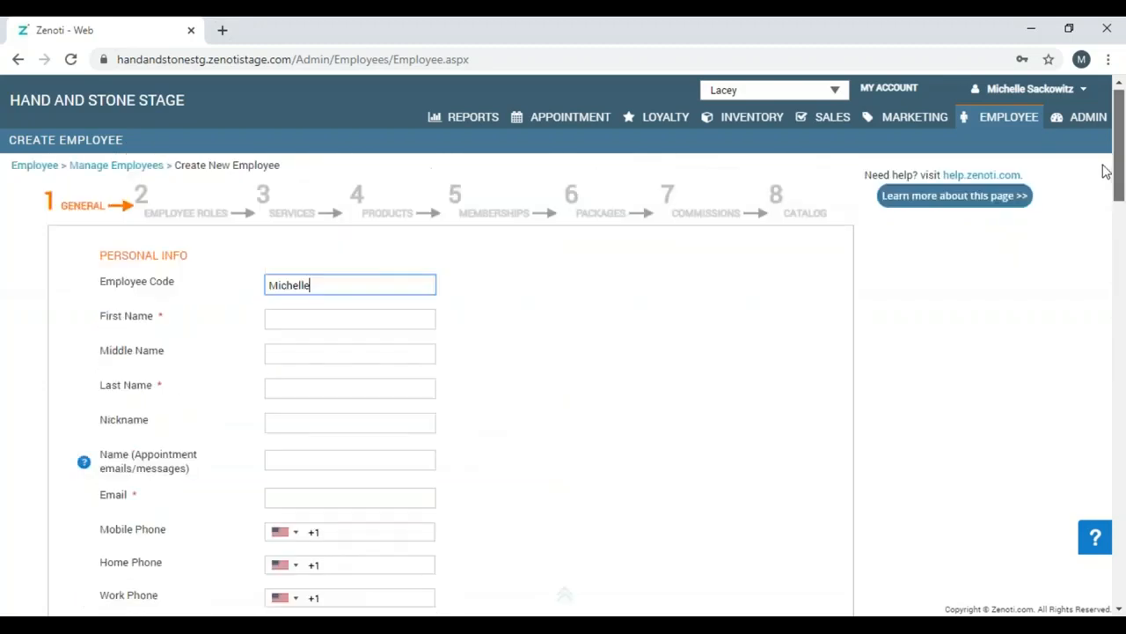
# Fill in the employee's first and last name, appointment name and e-mail address.
pyautogui.click(365, 330)
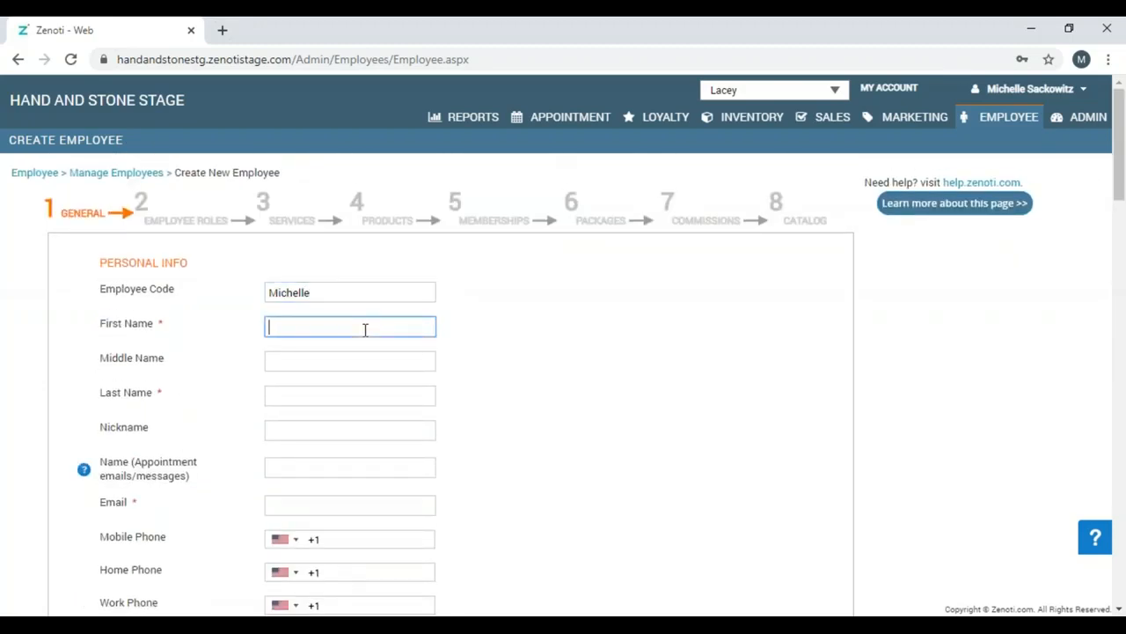
pyautogui.press('Tab')
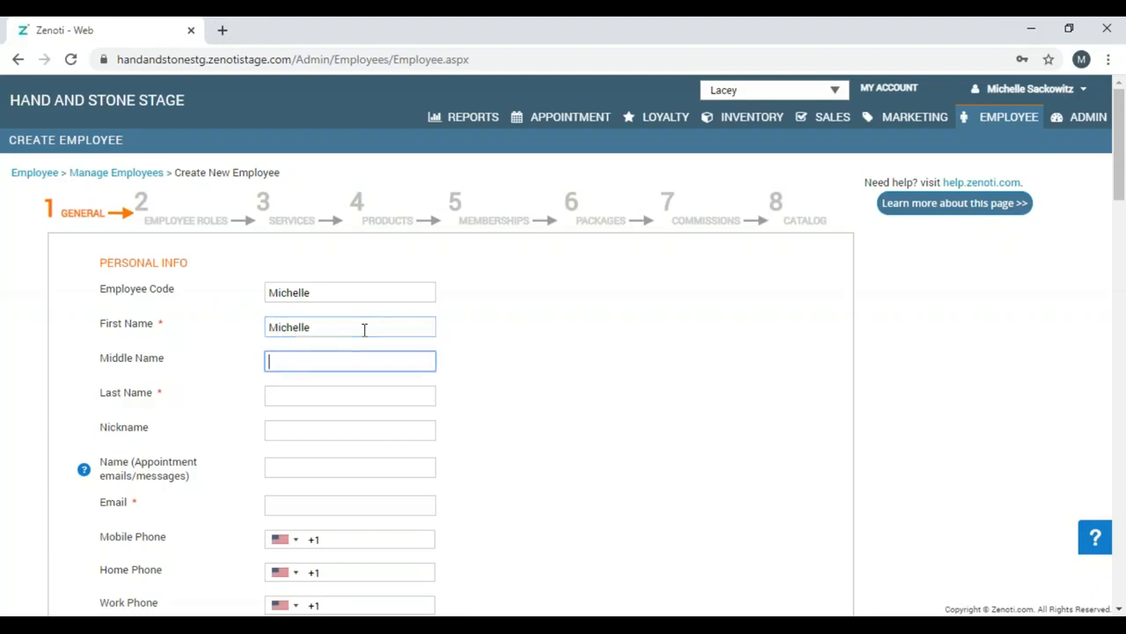
pyautogui.press('Tab')
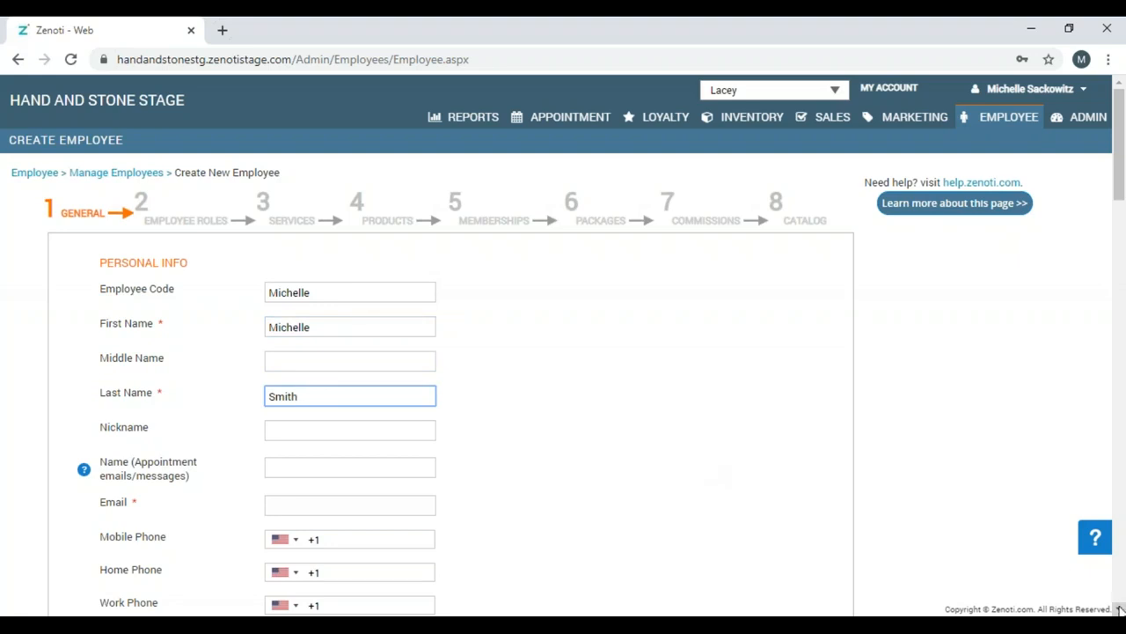
pyautogui.click(318, 469)
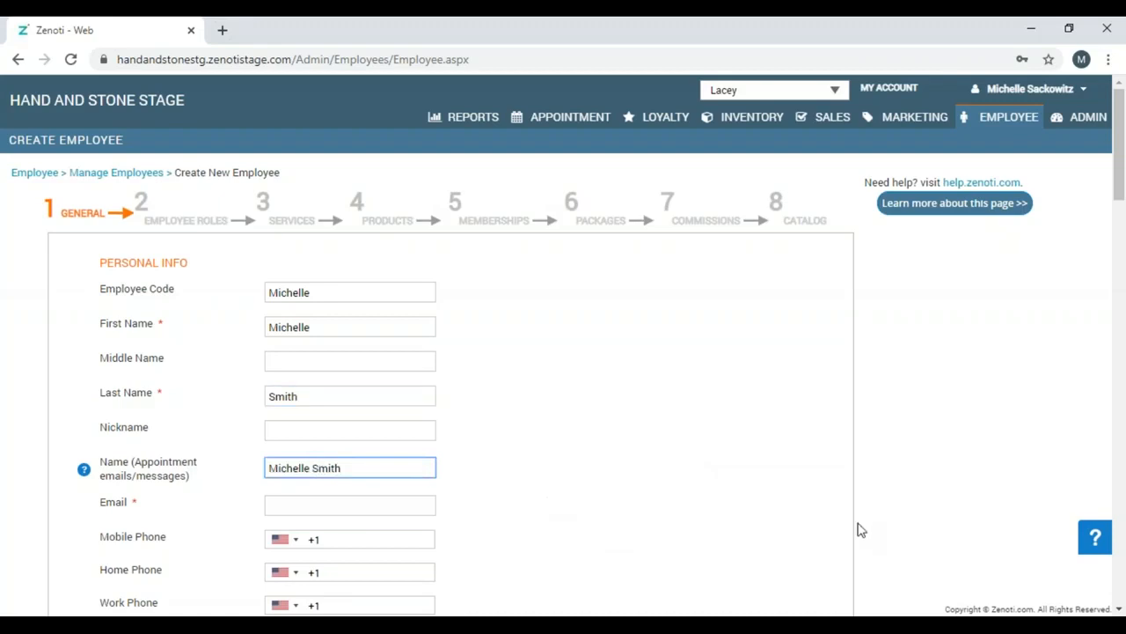
pyautogui.click(407, 508)
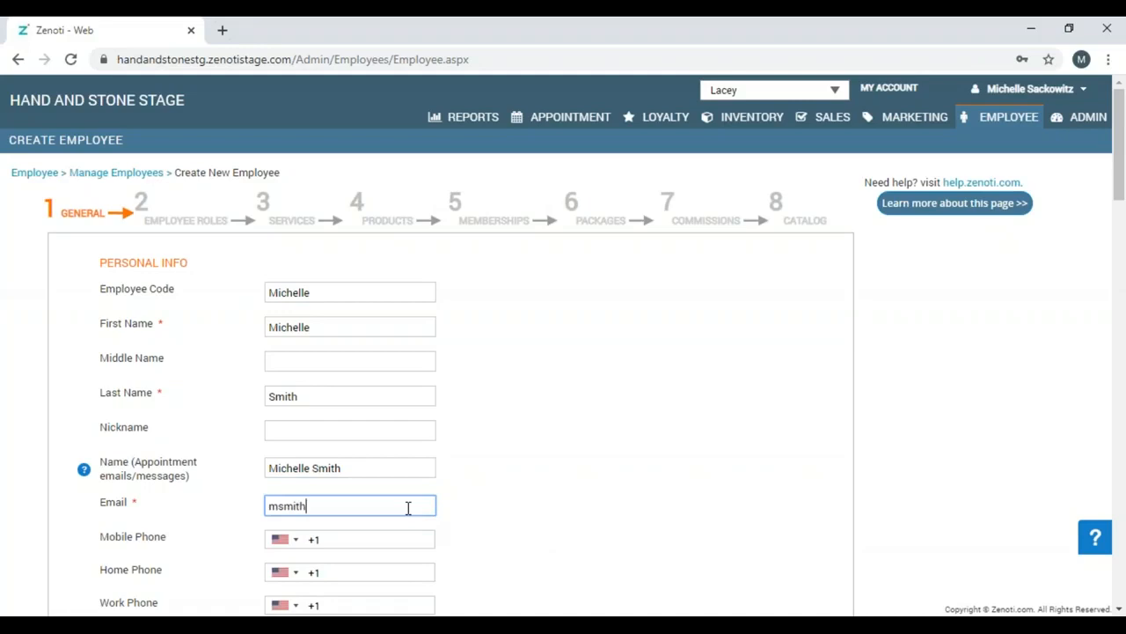
pyautogui.scroll(-4, 1120, 609)
# Choose Female as the employee's gender and scroll down to Login Info.
pyautogui.click(1120, 609)
pyautogui.click(1120, 609)
pyautogui.click(1120, 609)
pyautogui.click(1120, 609)
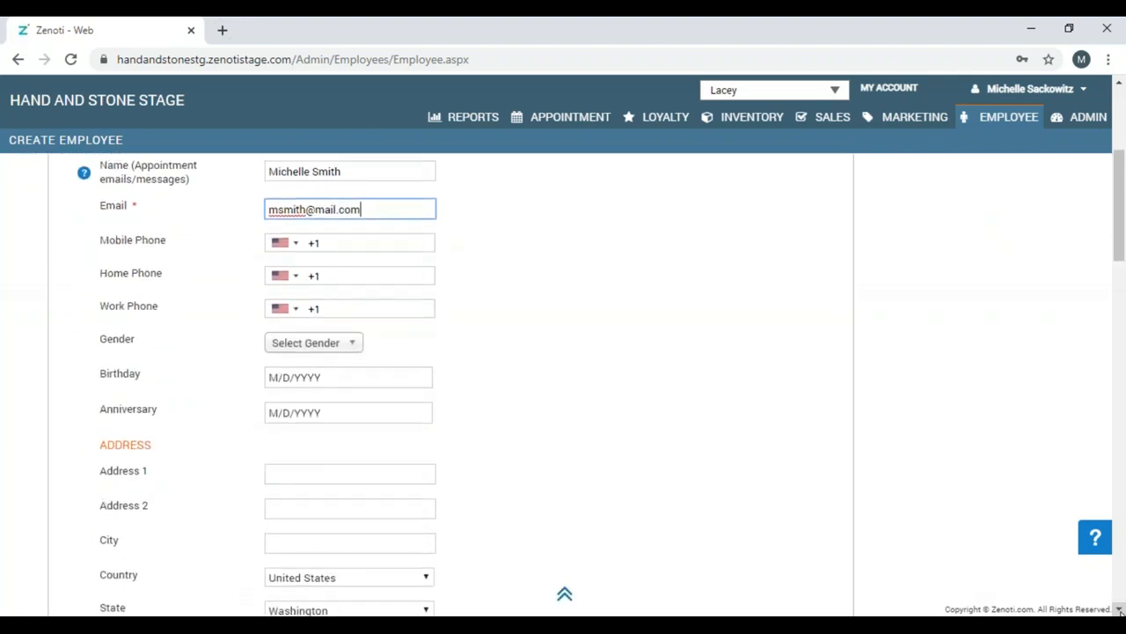
pyautogui.click(1119, 609)
pyautogui.click(1120, 609)
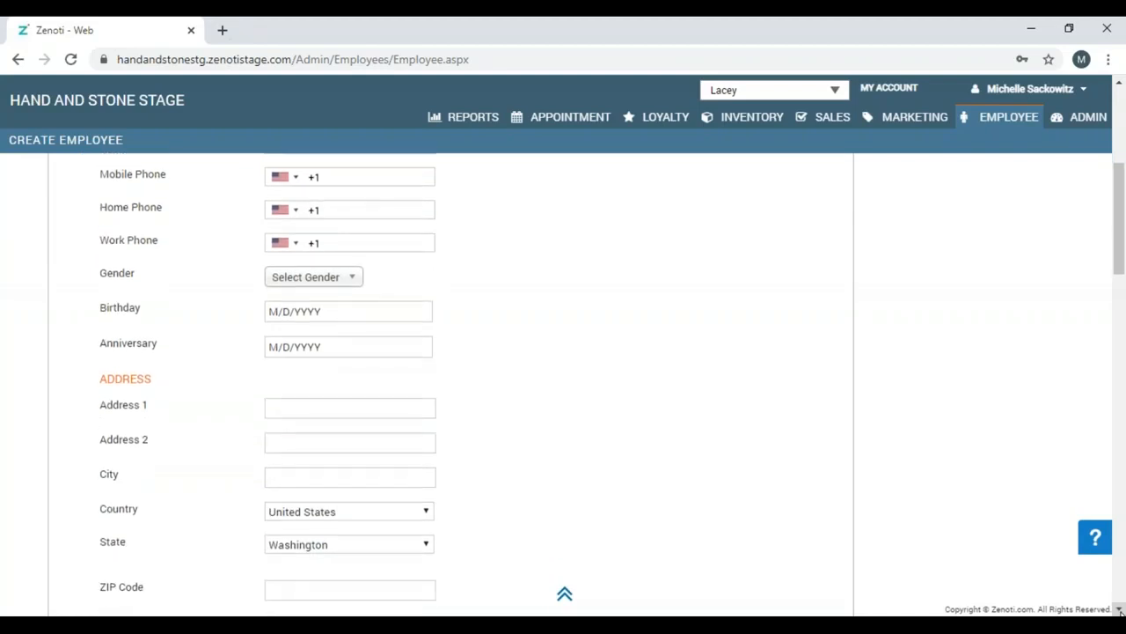
pyautogui.click(349, 286)
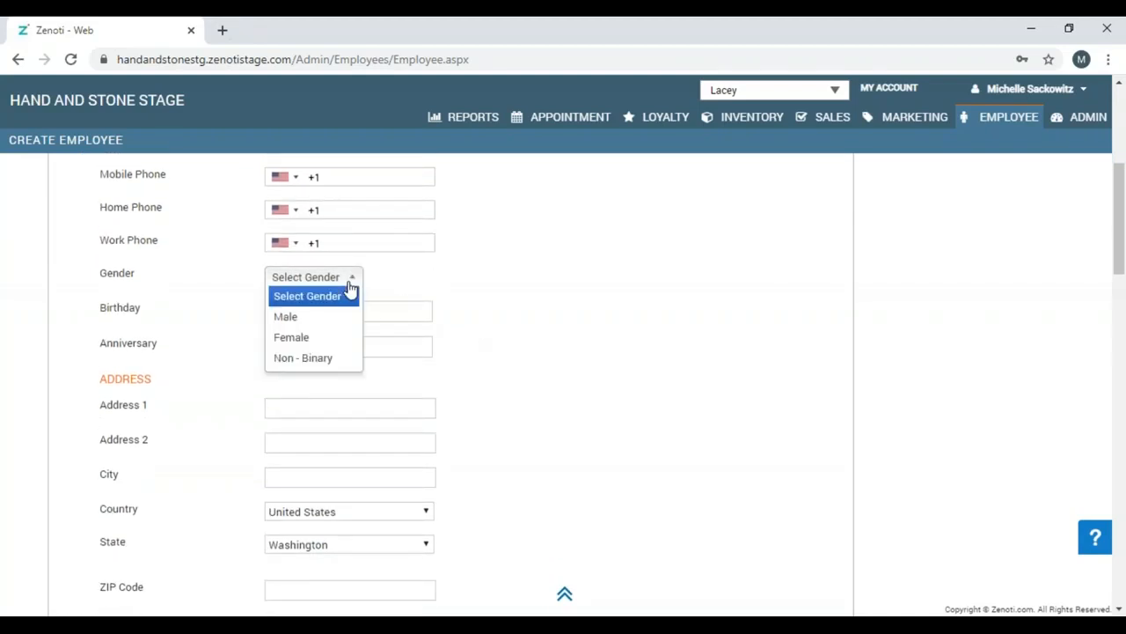
pyautogui.click(345, 337)
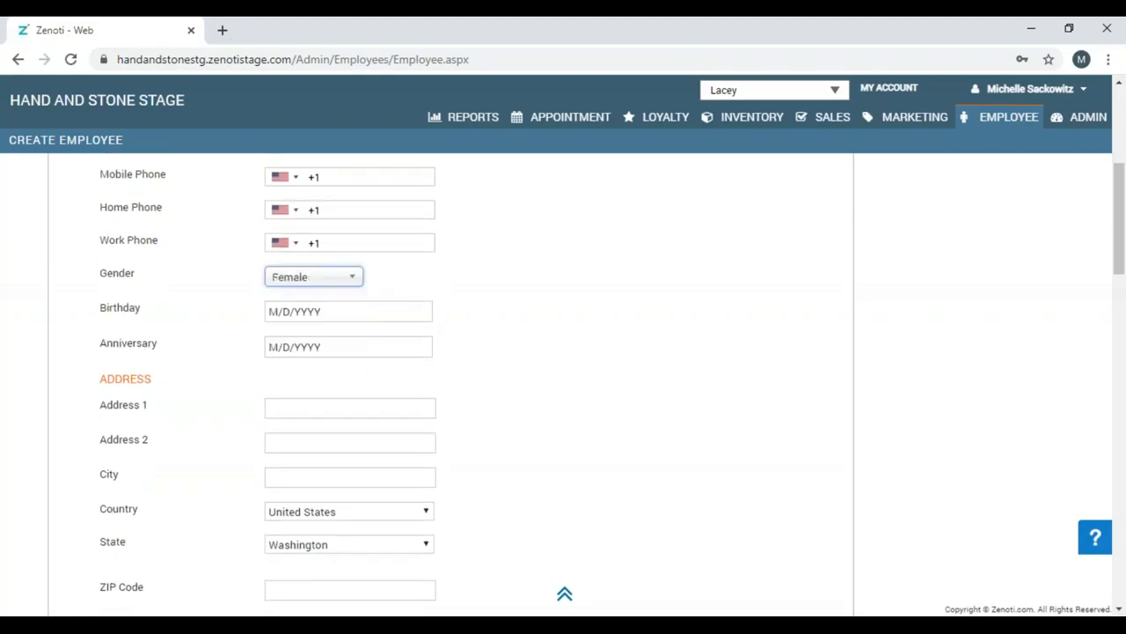
pyautogui.click(1120, 609)
pyautogui.click(1119, 609)
pyautogui.click(1120, 609)
pyautogui.click(1119, 609)
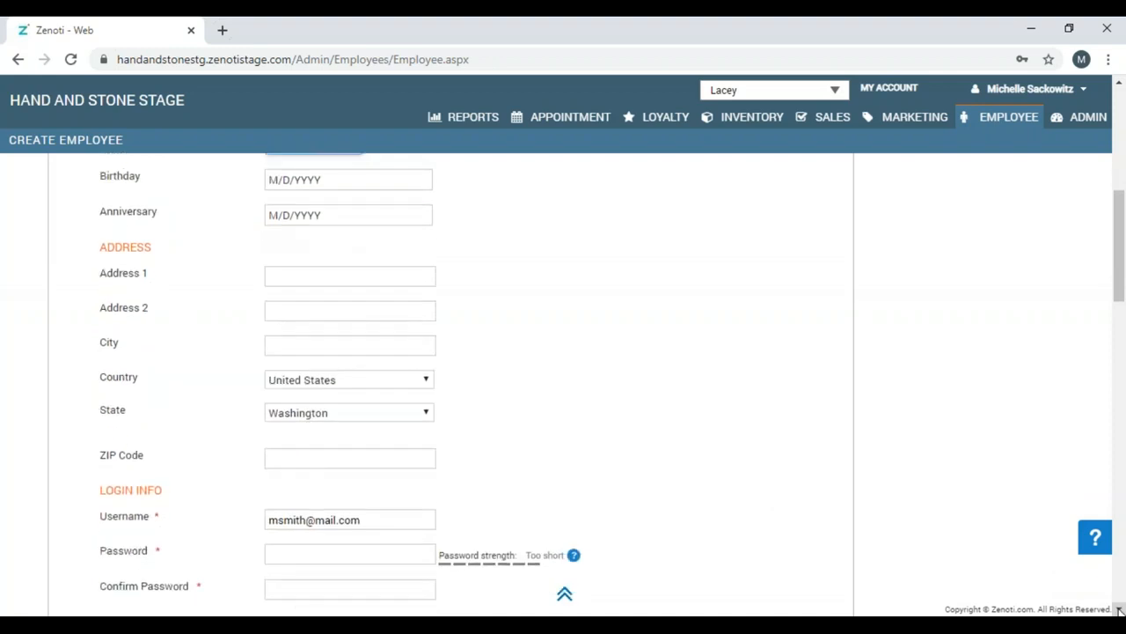
pyautogui.click(1119, 609)
pyautogui.click(1119, 609)
pyautogui.click(1120, 609)
pyautogui.click(1119, 609)
pyautogui.click(1119, 609)
pyautogui.click(1119, 609)
pyautogui.click(1120, 609)
pyautogui.click(1120, 609)
pyautogui.click(1120, 609)
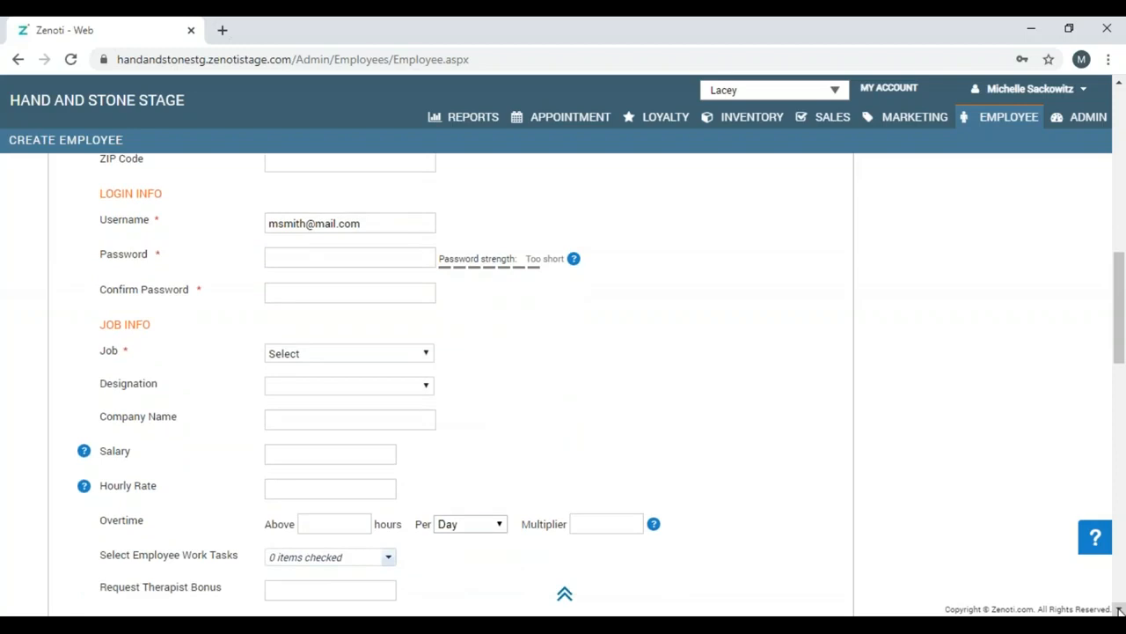
# Enter the login password in Password, then type it again in Confirm Password.
pyautogui.click(369, 258)
pyautogui.write('•')
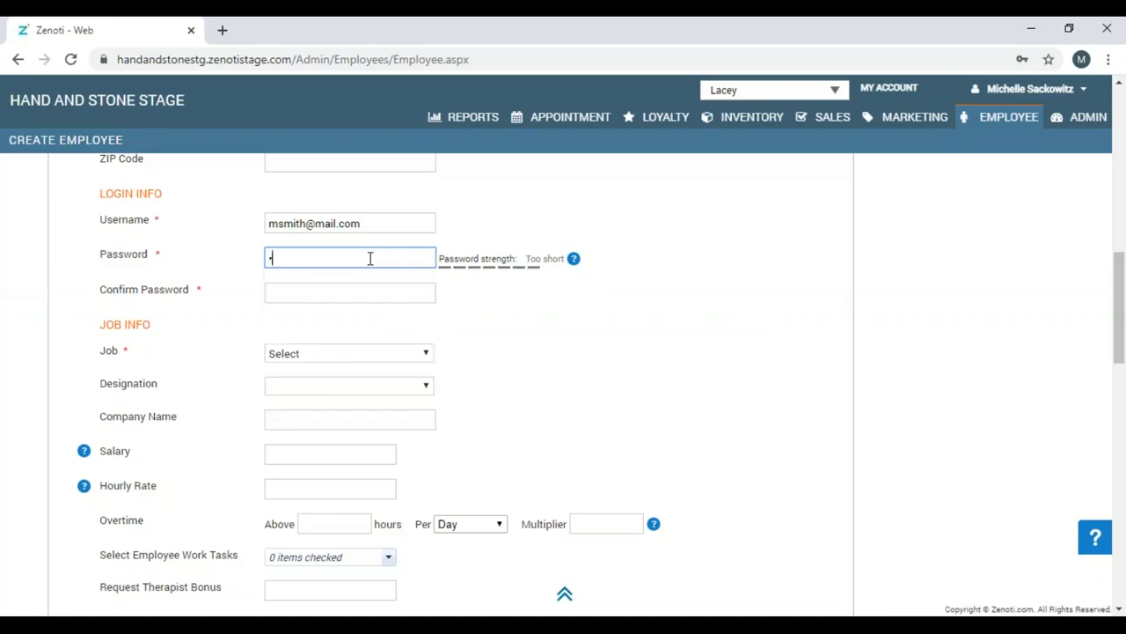
pyautogui.write('••••••')
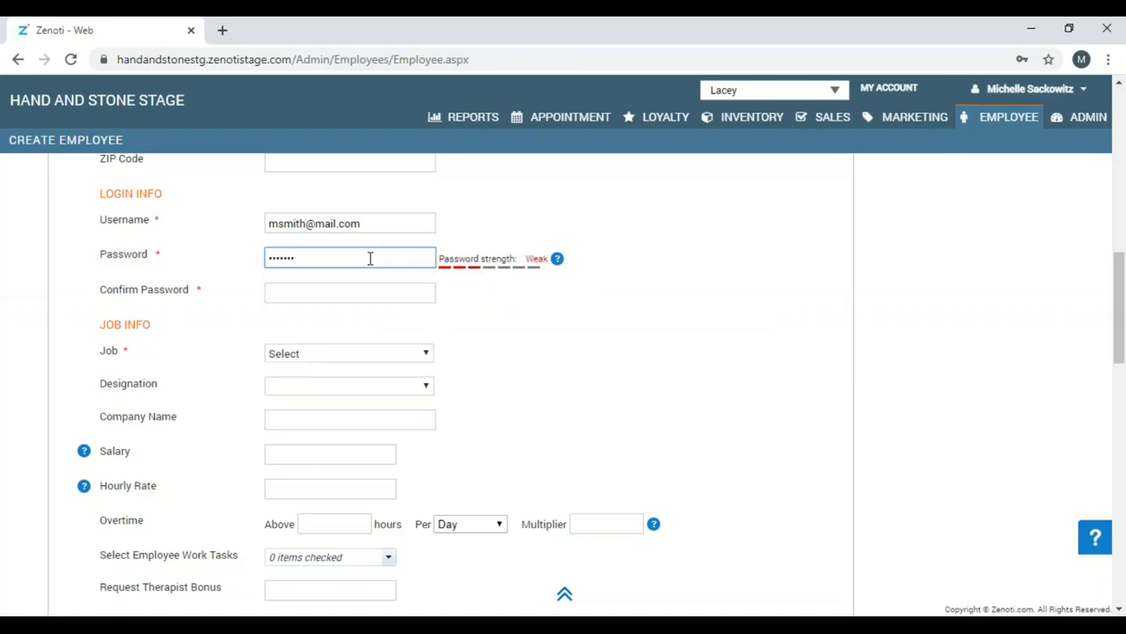
pyautogui.write('•••')
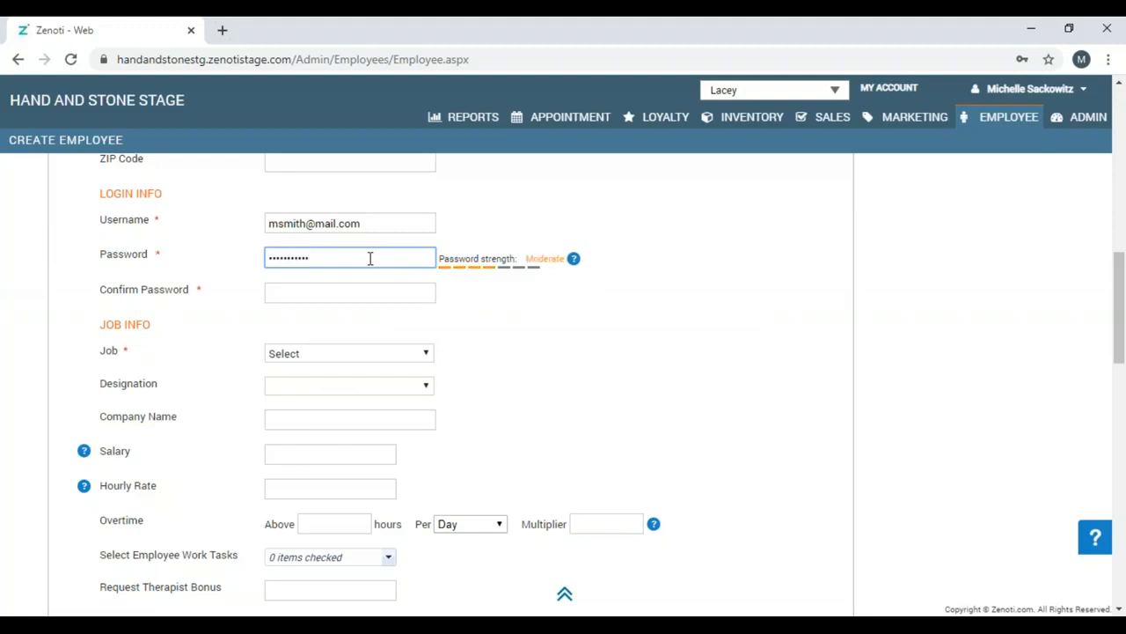
pyautogui.click(373, 294)
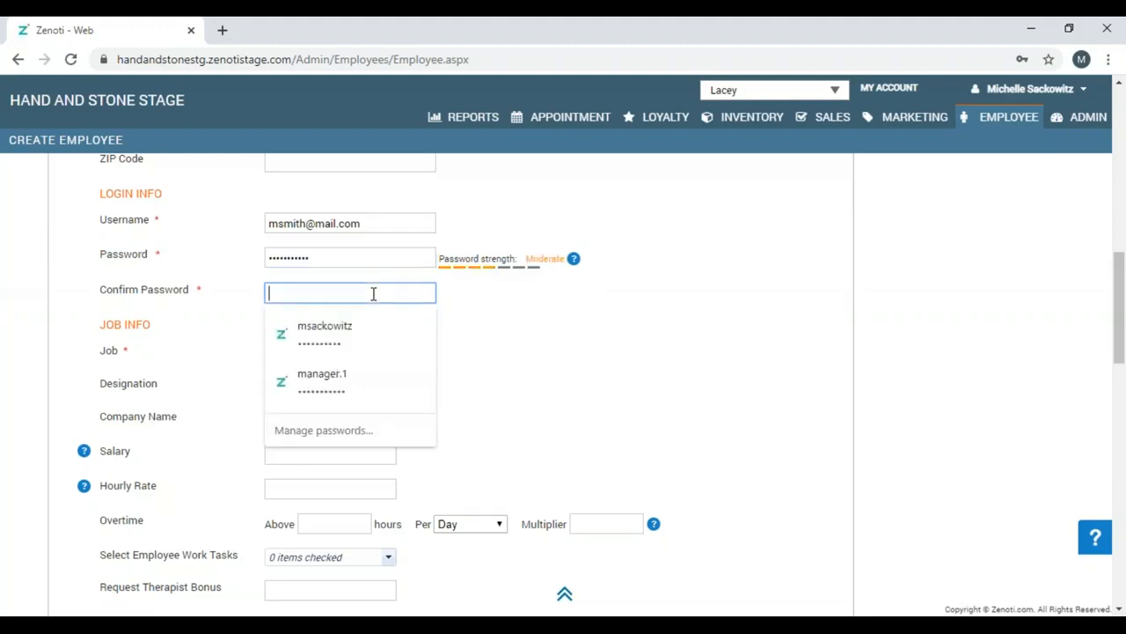
pyautogui.write('•••••')
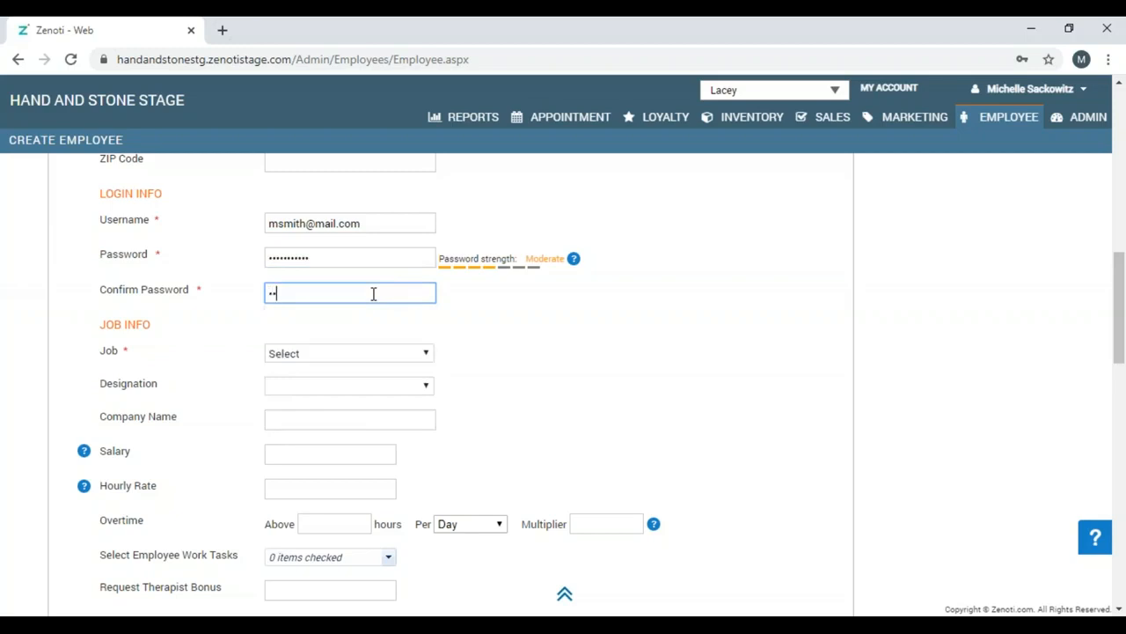
pyautogui.write('•••••')
pyautogui.click(399, 360)
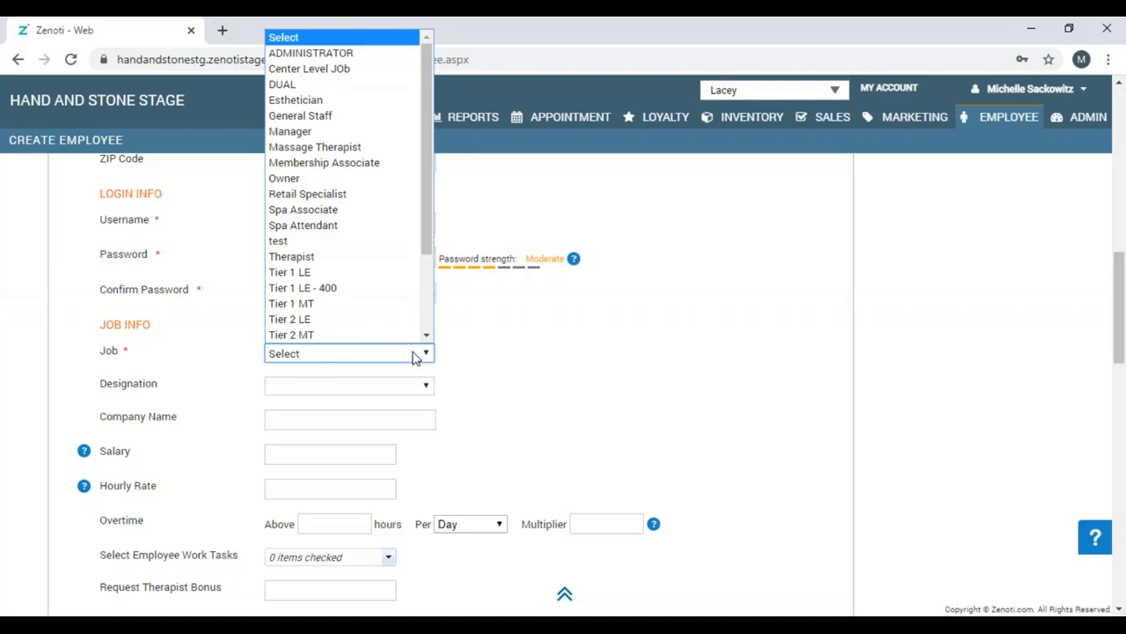
# Select Tier 1 MT as the employee's job.
pyautogui.scroll(-1, 411, 343)
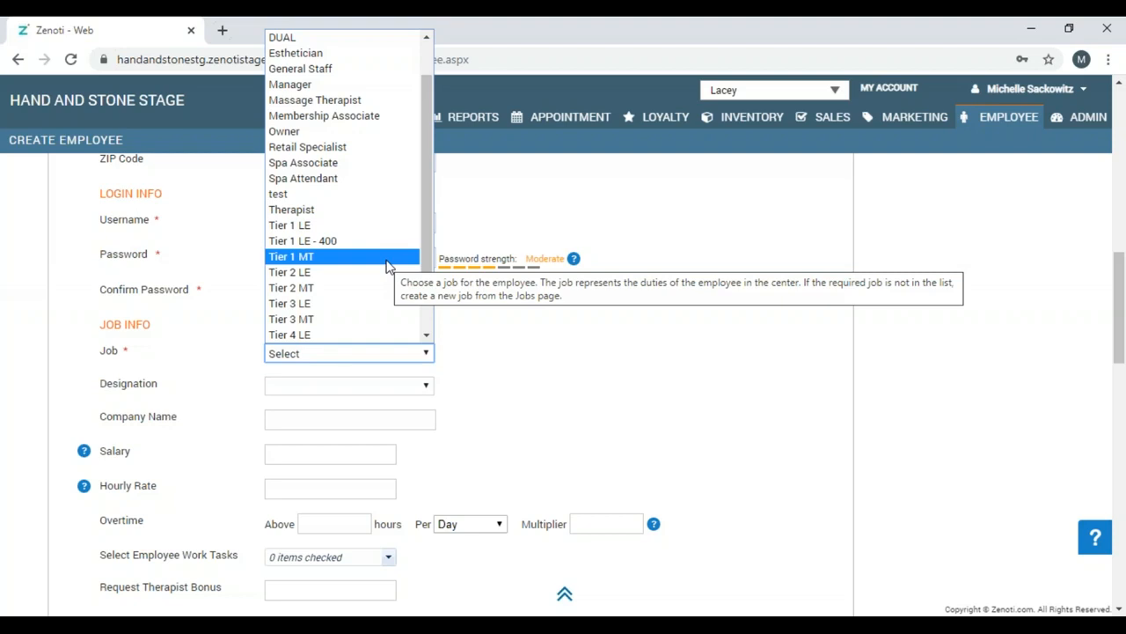
pyautogui.click(388, 257)
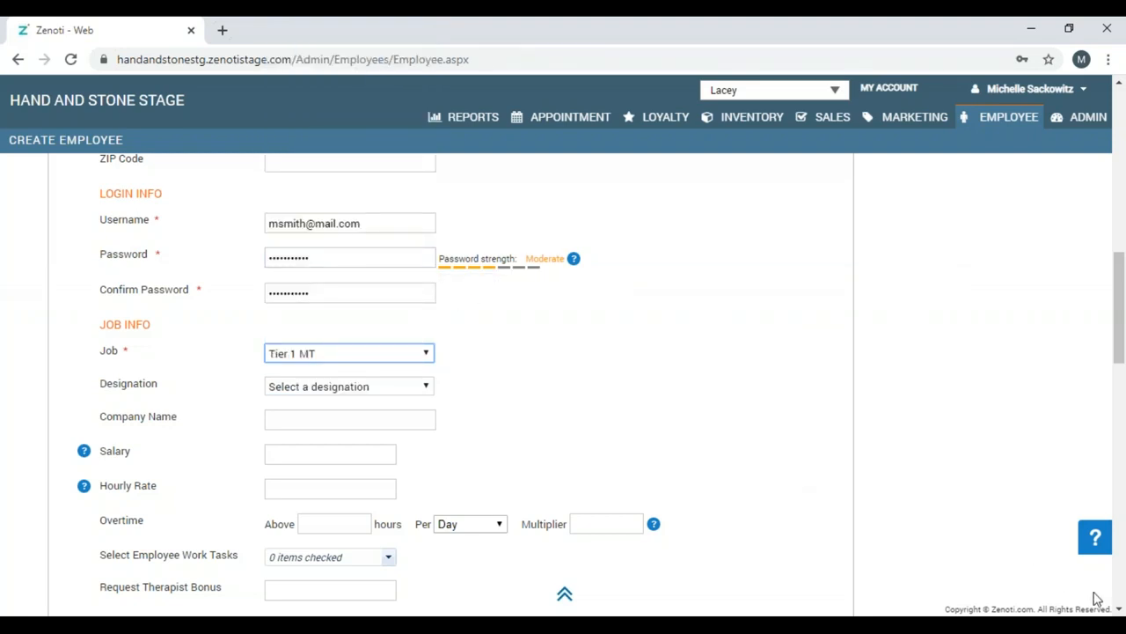
pyautogui.click(1120, 609)
pyautogui.click(1120, 609)
pyautogui.click(1120, 609)
pyautogui.click(1120, 609)
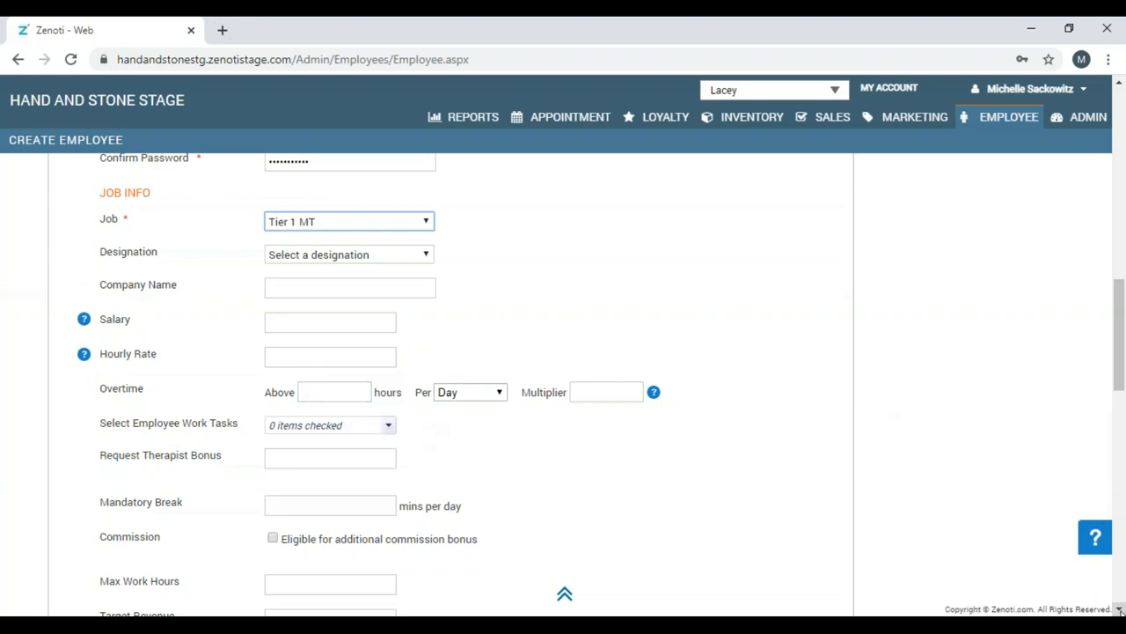
# Pick May 7, 2020 in the calendar as the employee's start date.
pyautogui.scroll(-3, 1120, 610)
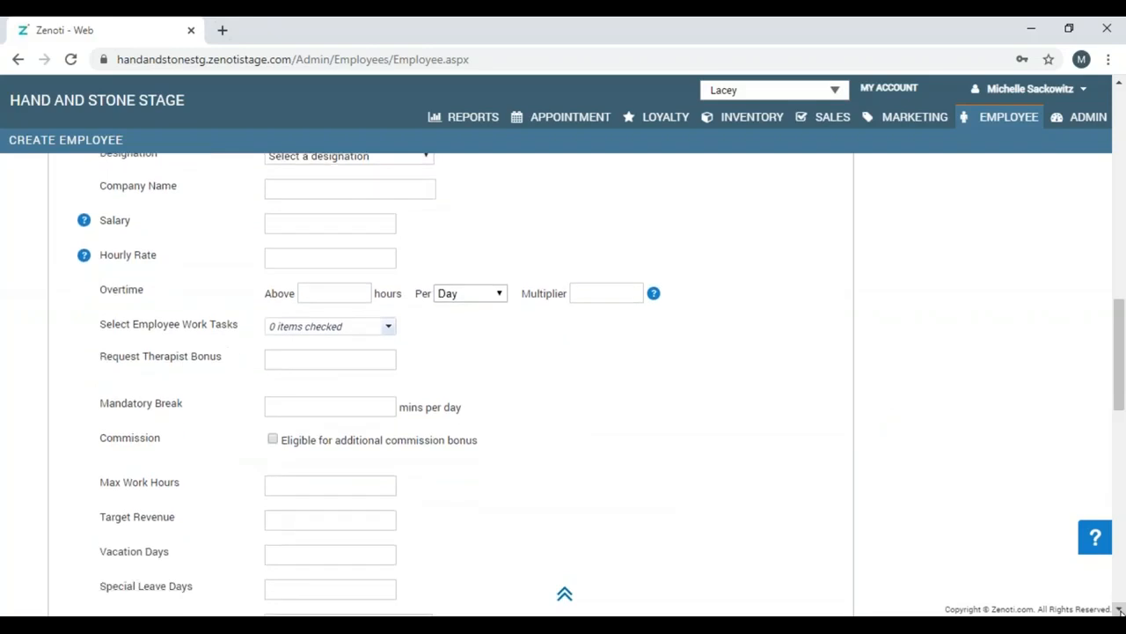
pyautogui.click(1120, 610)
pyautogui.click(1119, 609)
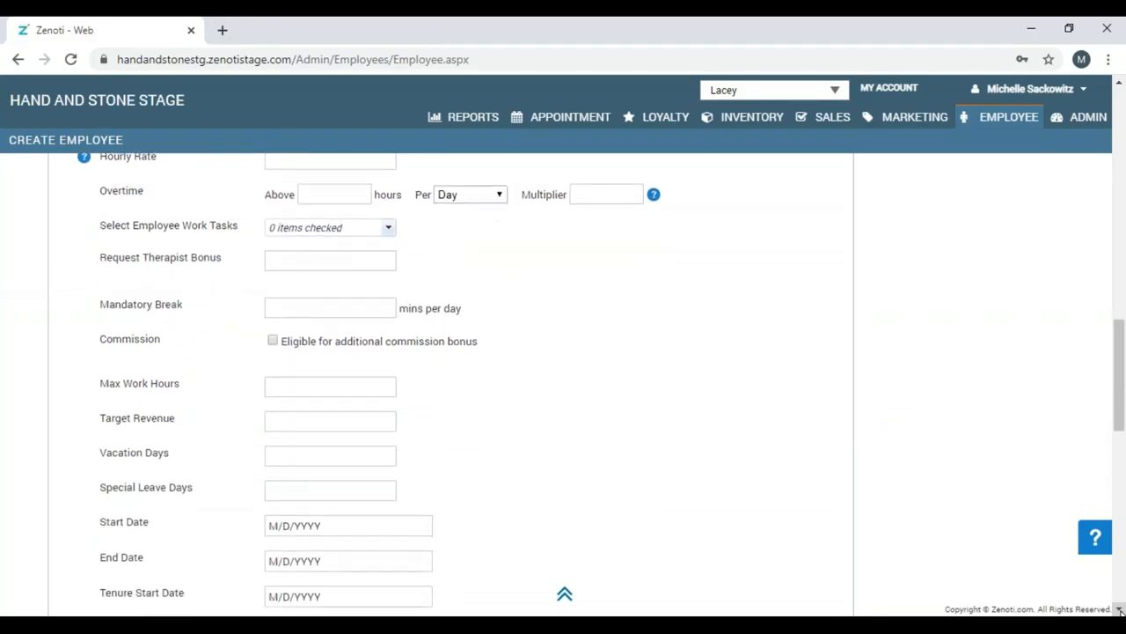
pyautogui.click(1119, 609)
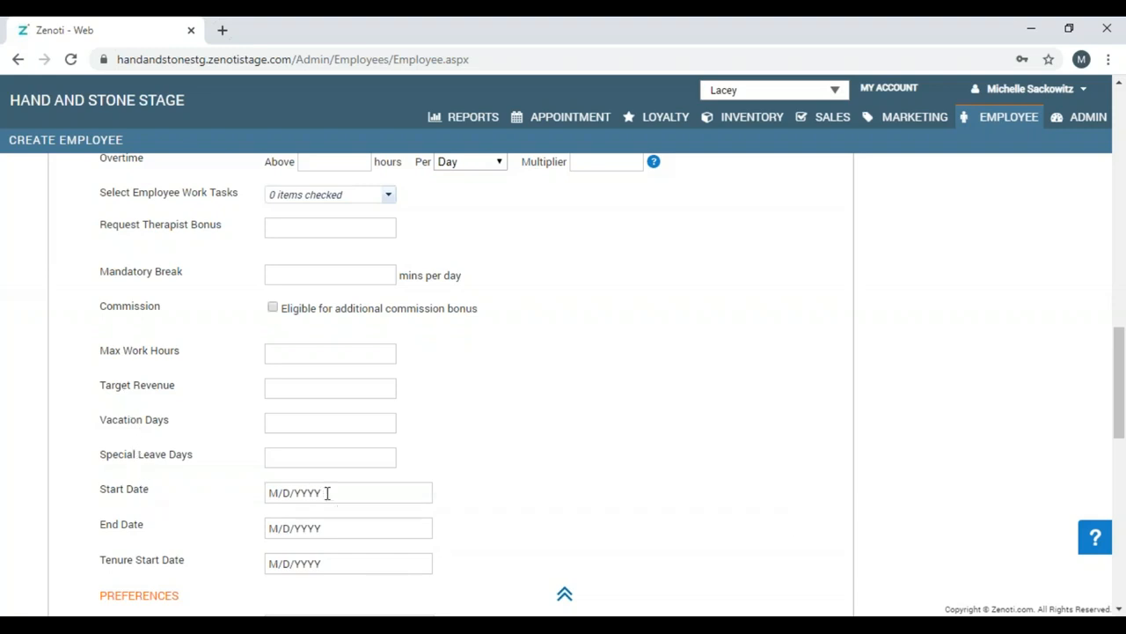
pyautogui.click(277, 491)
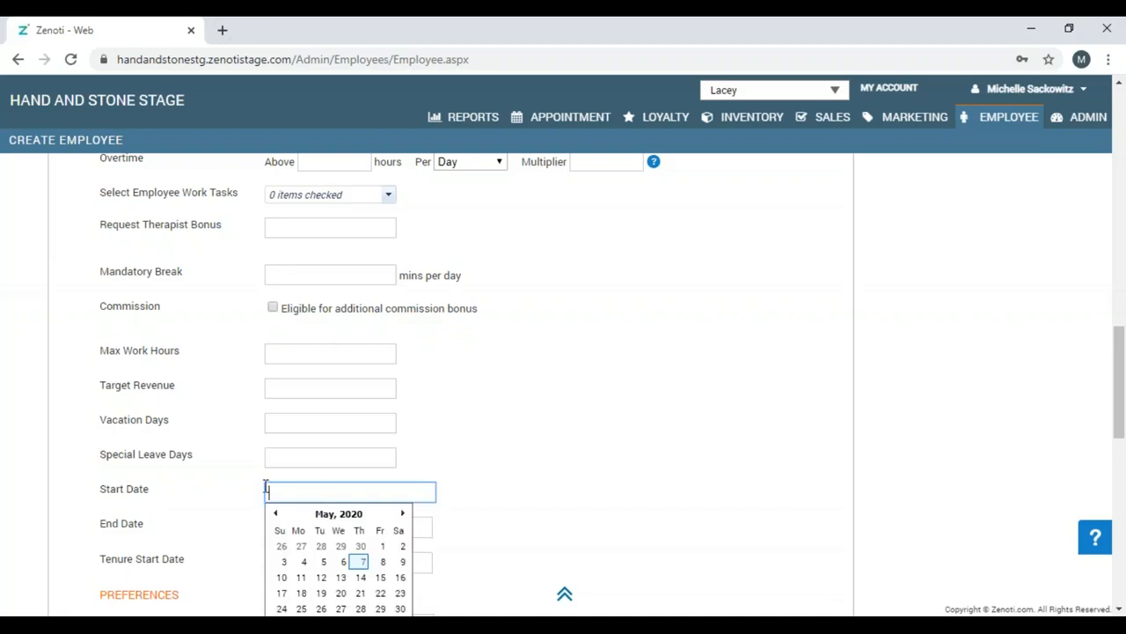
pyautogui.click(361, 561)
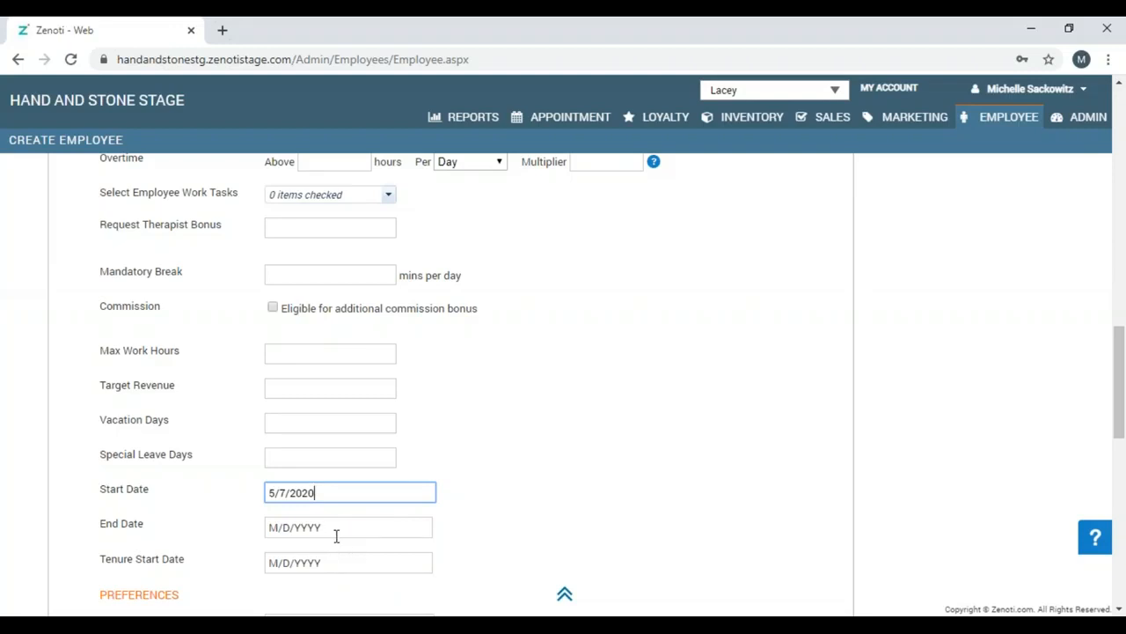
pyautogui.moveTo(337, 564)
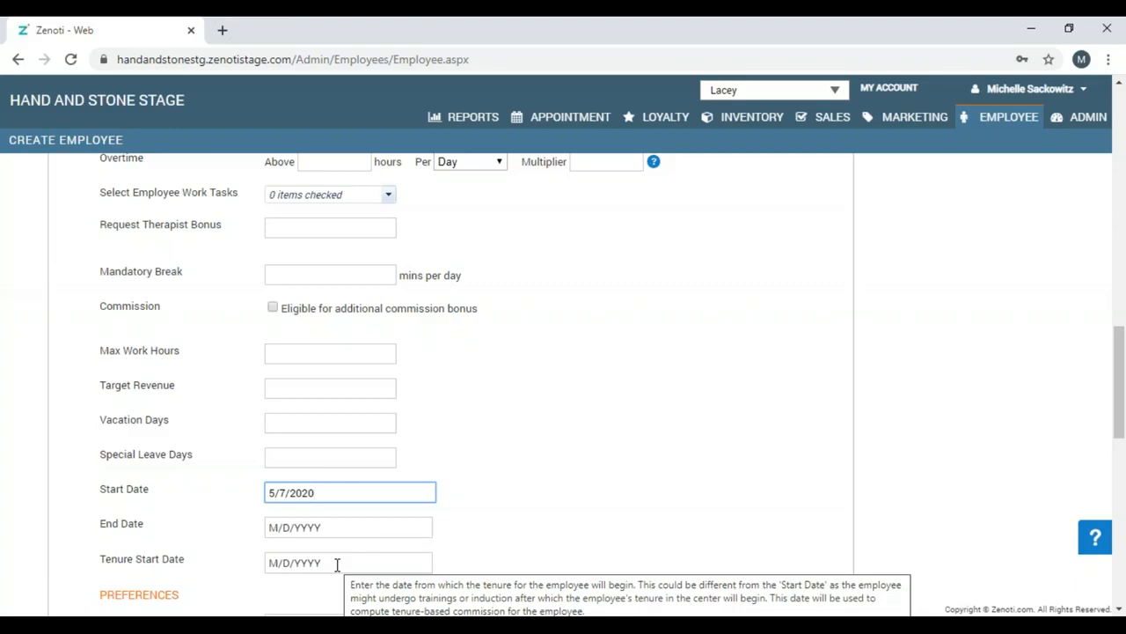
# Pick May 11, 2020 in the date picker as the tenure start date.
pyautogui.click(337, 564)
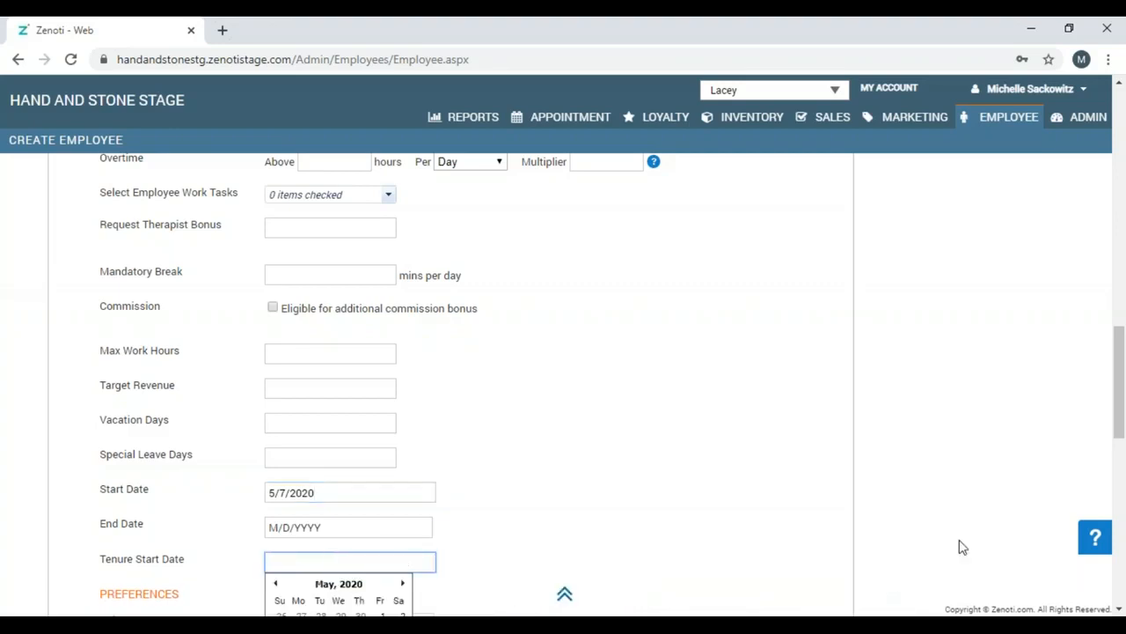
pyautogui.scroll(-3, 1120, 609)
pyautogui.scroll(-2, 1120, 609)
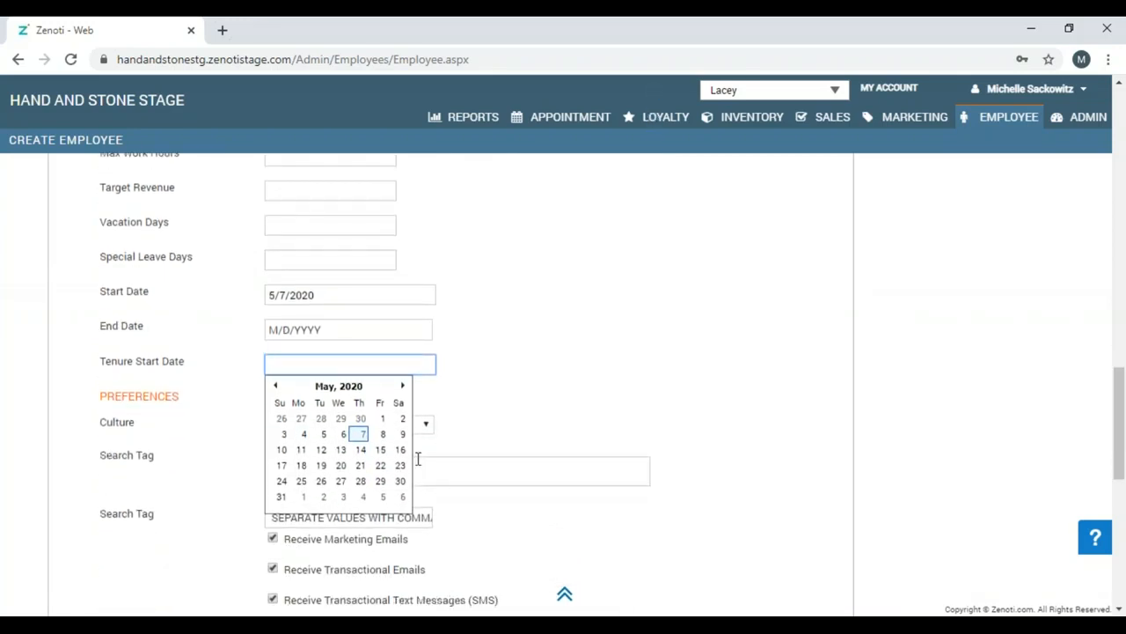
pyautogui.click(301, 457)
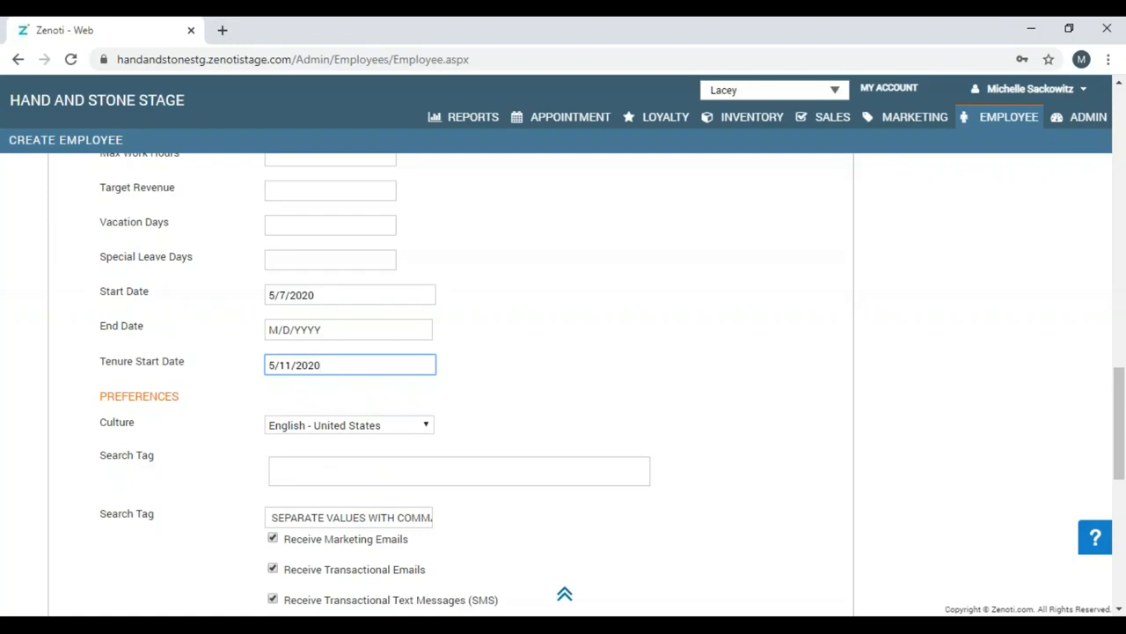
# Tick Receive Register Closure Report, then scroll down to the SSN field.
pyautogui.click(1120, 608)
pyautogui.click(1121, 608)
pyautogui.click(1121, 609)
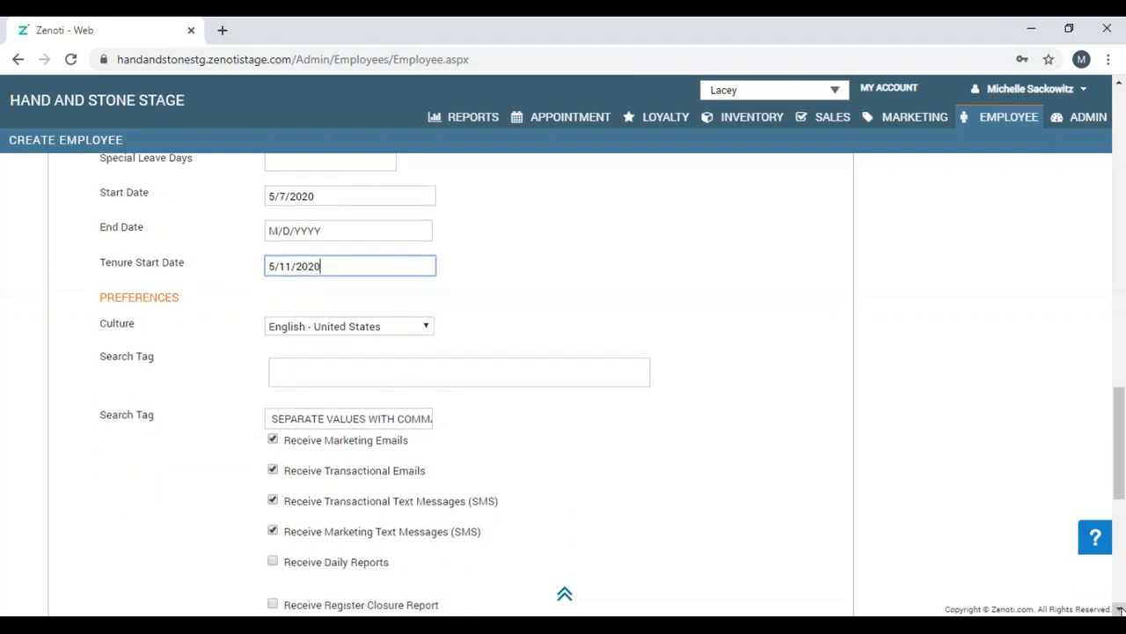
pyautogui.click(1120, 608)
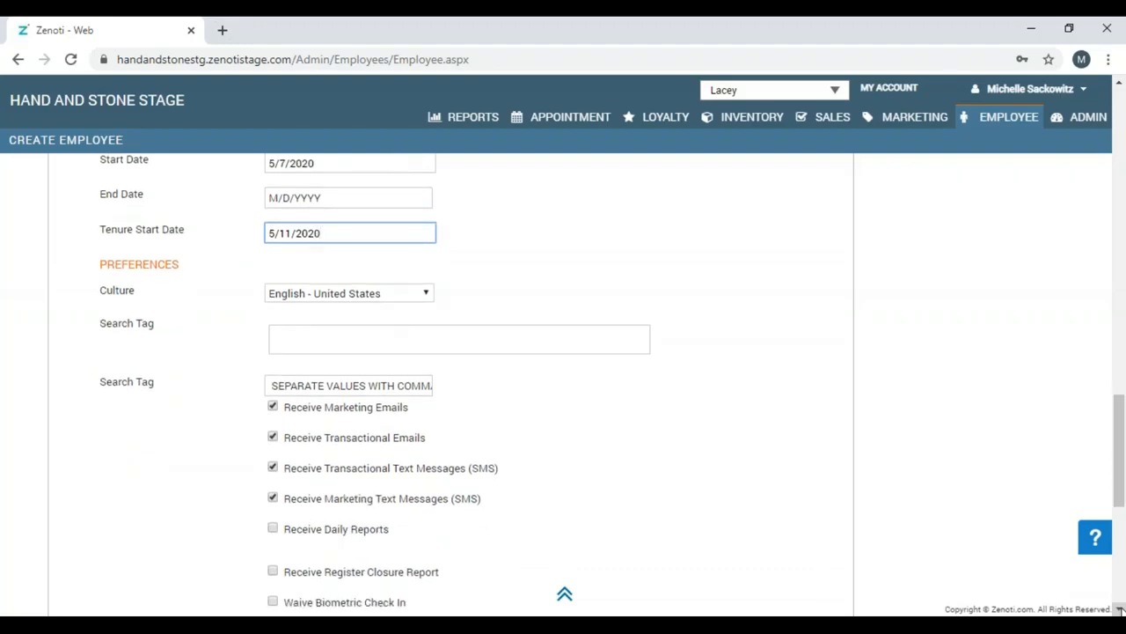
pyautogui.click(1121, 609)
pyautogui.click(1121, 608)
pyautogui.click(1120, 609)
pyautogui.click(1120, 608)
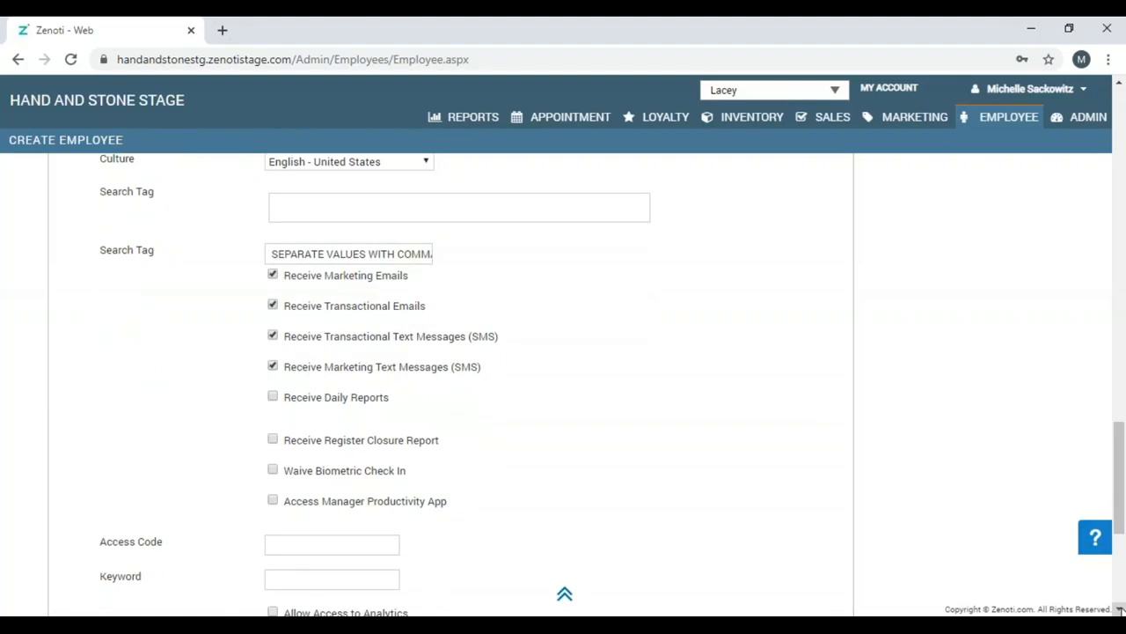
pyautogui.click(1120, 608)
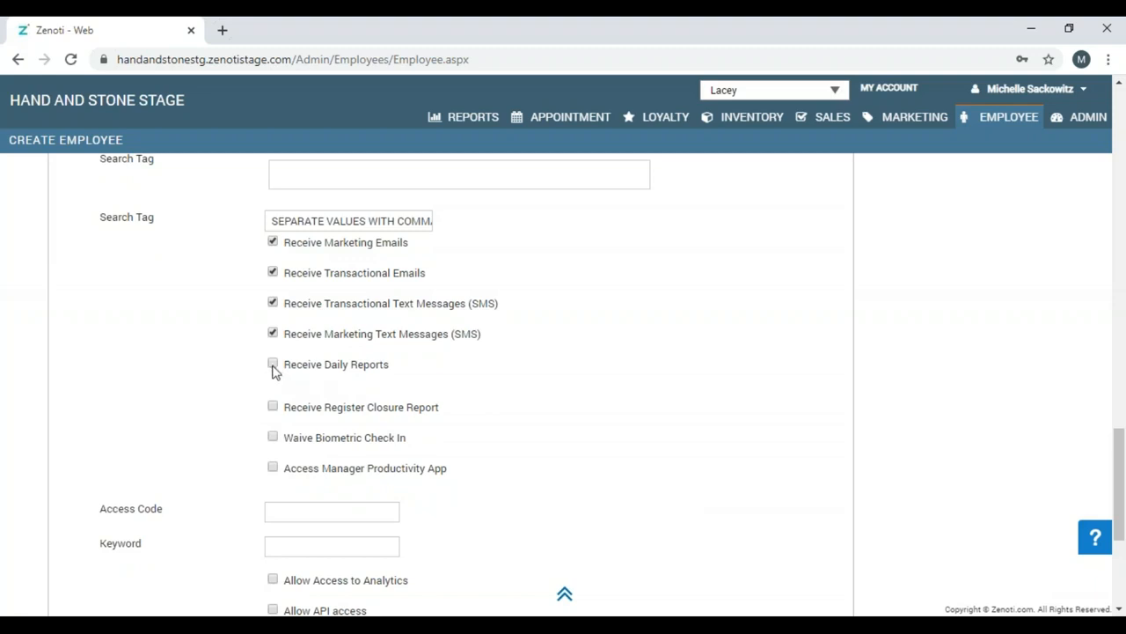
pyautogui.click(272, 409)
pyautogui.click(1119, 609)
pyautogui.click(1119, 609)
pyautogui.click(1119, 609)
pyautogui.click(1119, 609)
pyautogui.click(1119, 609)
pyautogui.click(1120, 609)
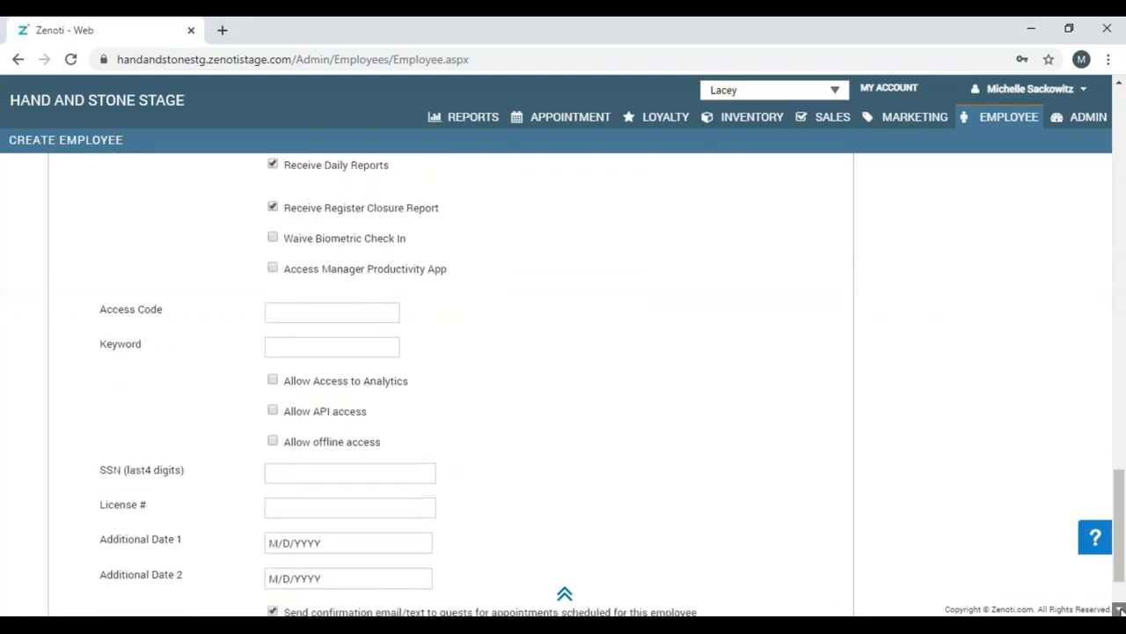
pyautogui.click(1119, 609)
pyautogui.click(1120, 609)
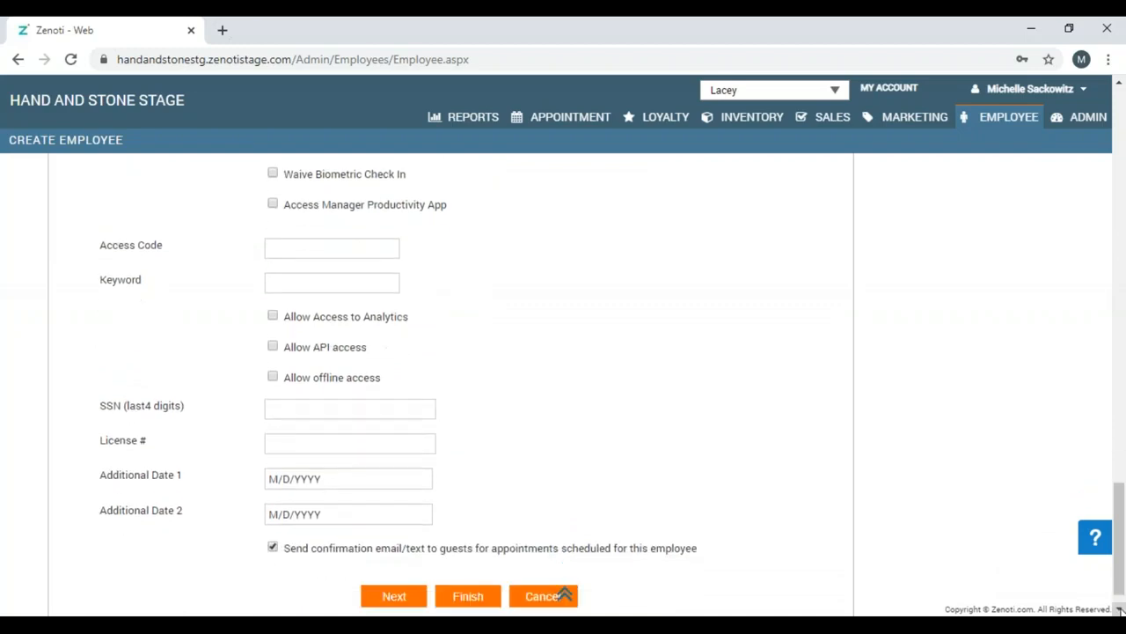
pyautogui.click(1120, 609)
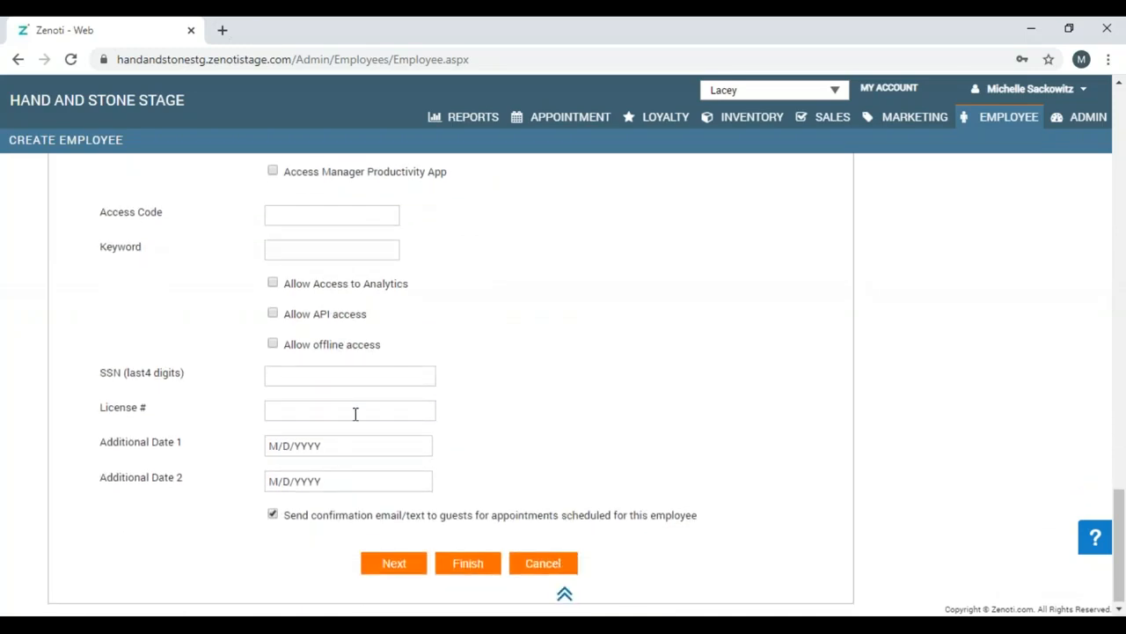
pyautogui.click(316, 380)
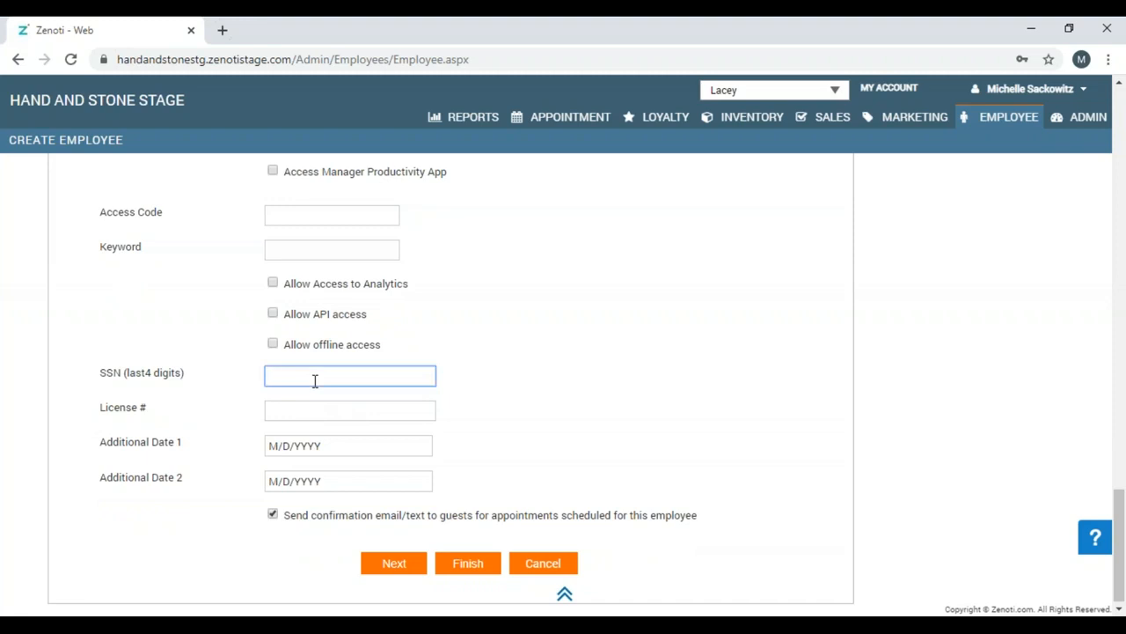
# Enter the last four SSN digits and the license number.
pyautogui.click(329, 414)
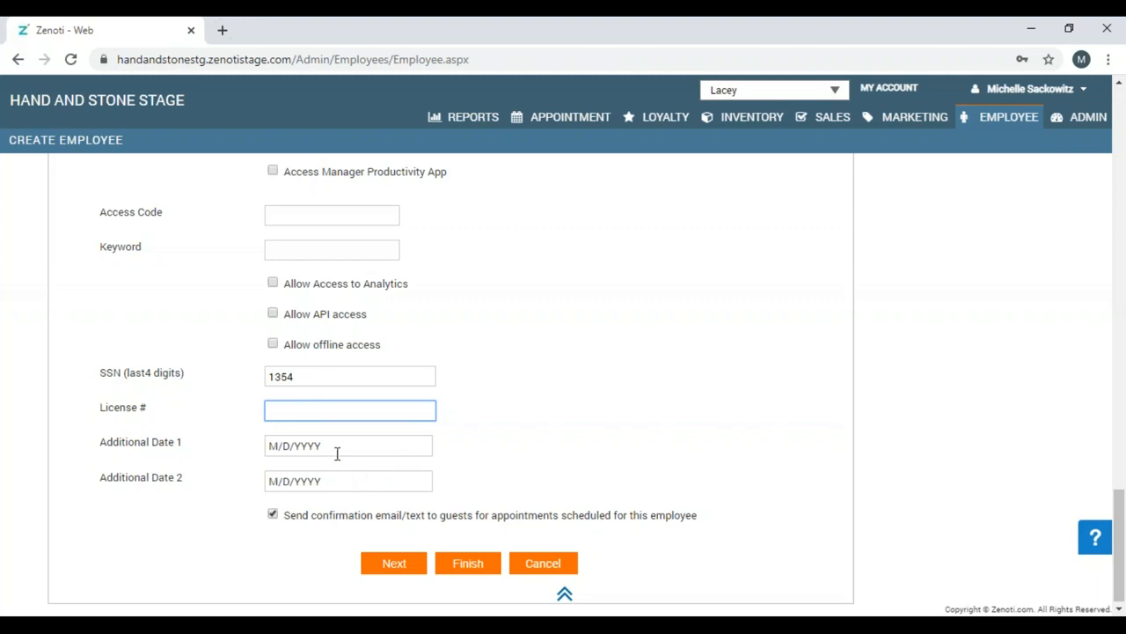
pyautogui.write('12345678')
# Set Additional Date 1 to 05/05/2018 and Additional Date 2 to 05/07/2021, then continue.
pyautogui.click(299, 449)
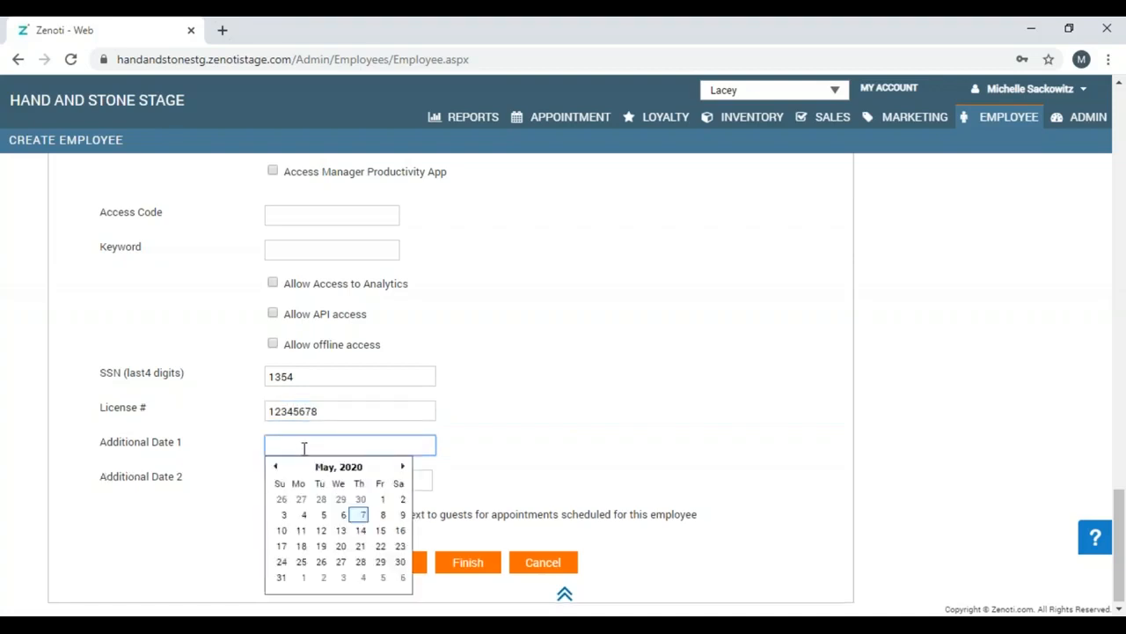
pyautogui.write('05/05/2018')
pyautogui.click(472, 484)
pyautogui.click(367, 482)
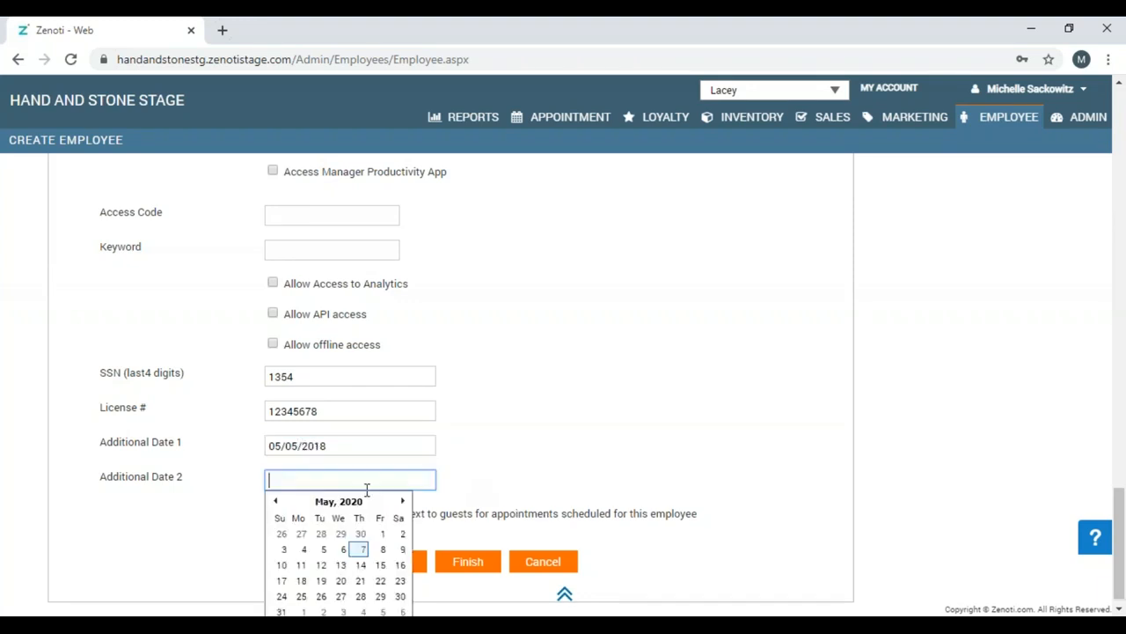
pyautogui.write('05/07/2021')
pyautogui.click(491, 484)
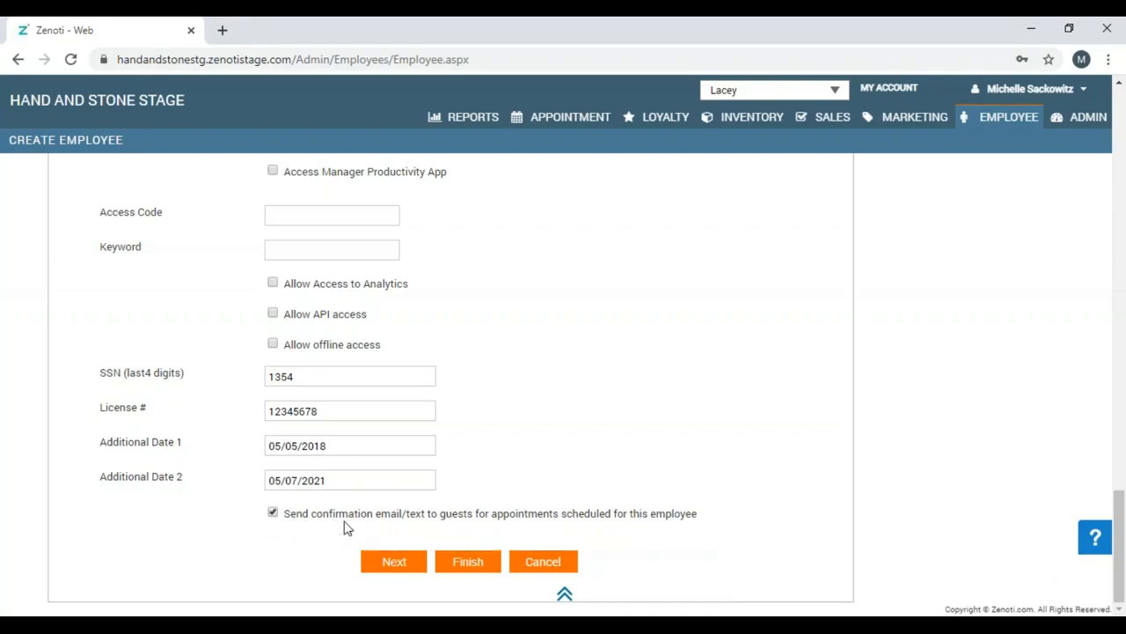
pyautogui.click(409, 559)
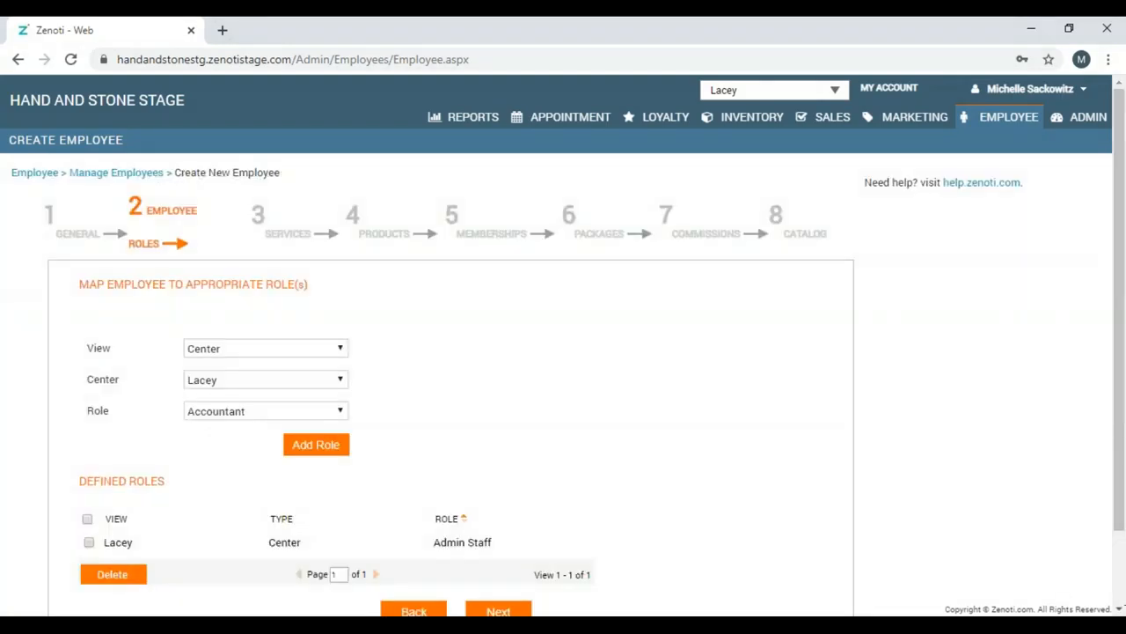
# Add a Service Provider role for the Lacey center alongside Admin Staff.
pyautogui.click(1120, 609)
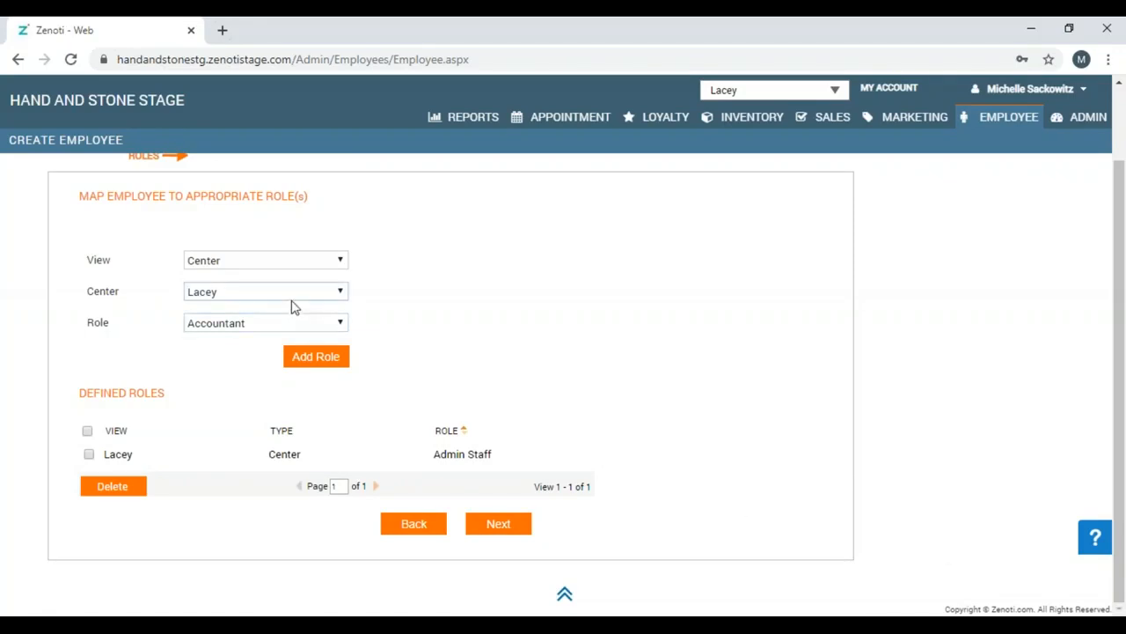
pyautogui.click(341, 324)
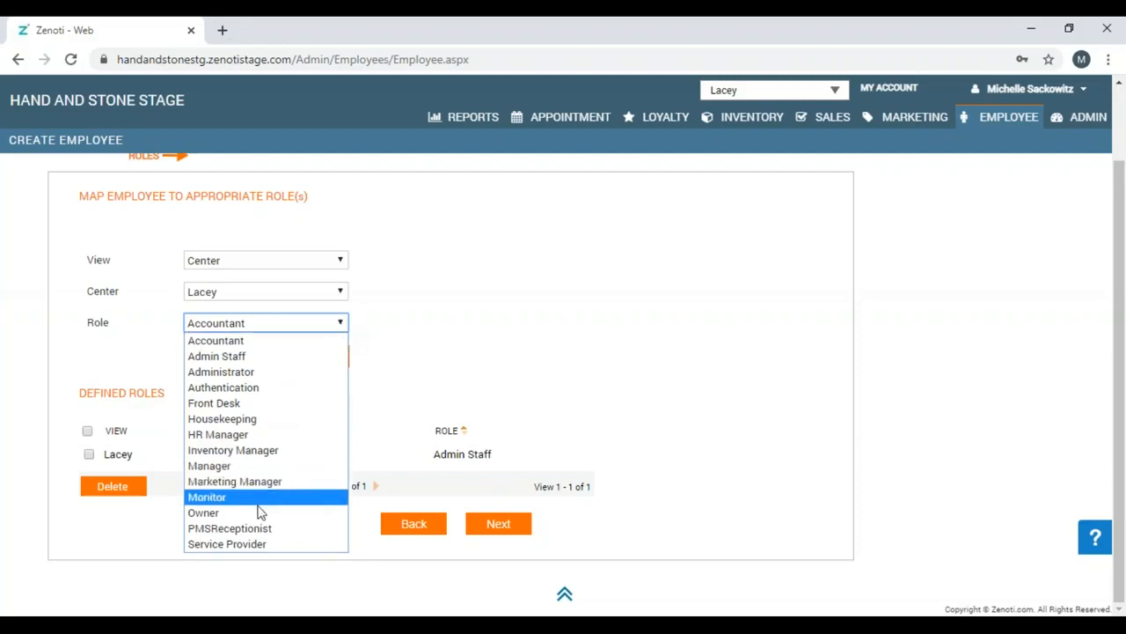
pyautogui.click(260, 512)
pyautogui.click(338, 323)
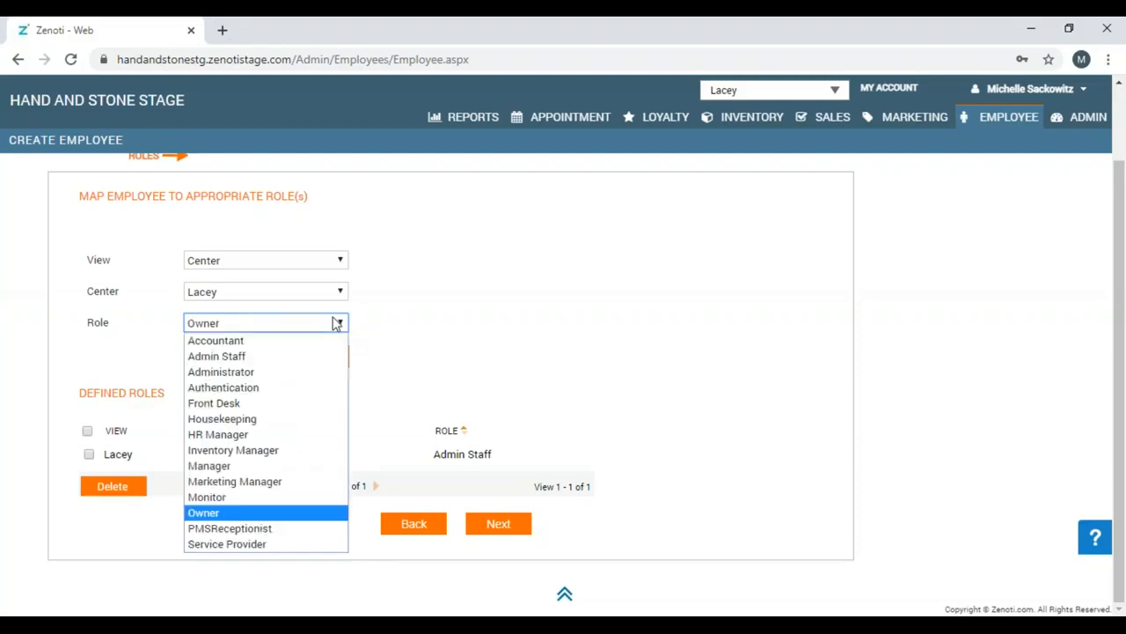
pyautogui.click(278, 544)
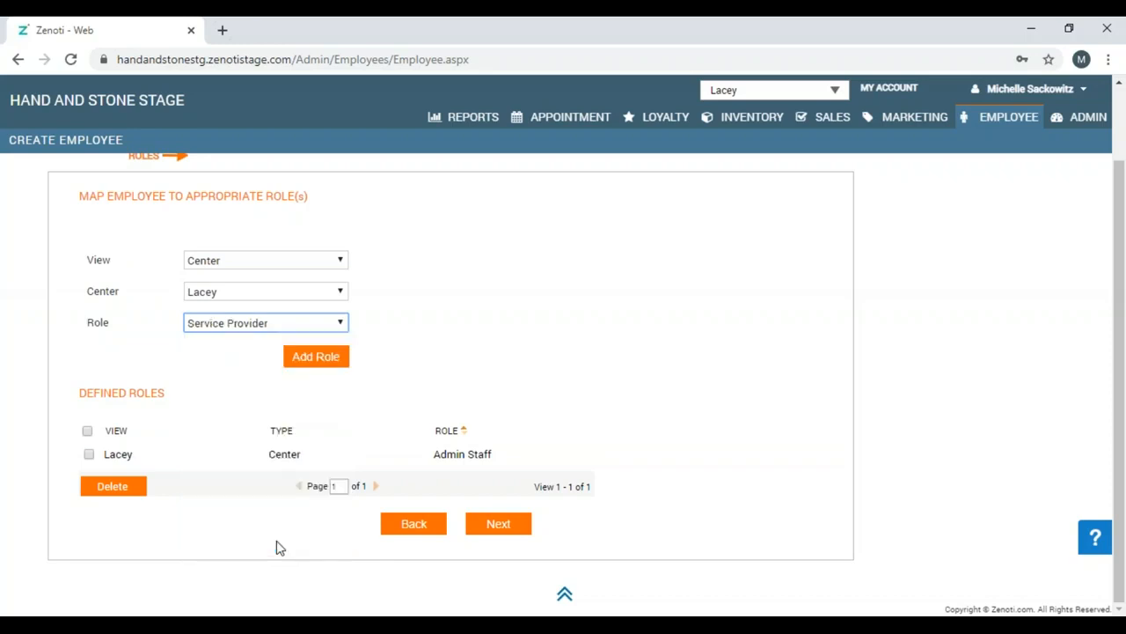
pyautogui.click(304, 363)
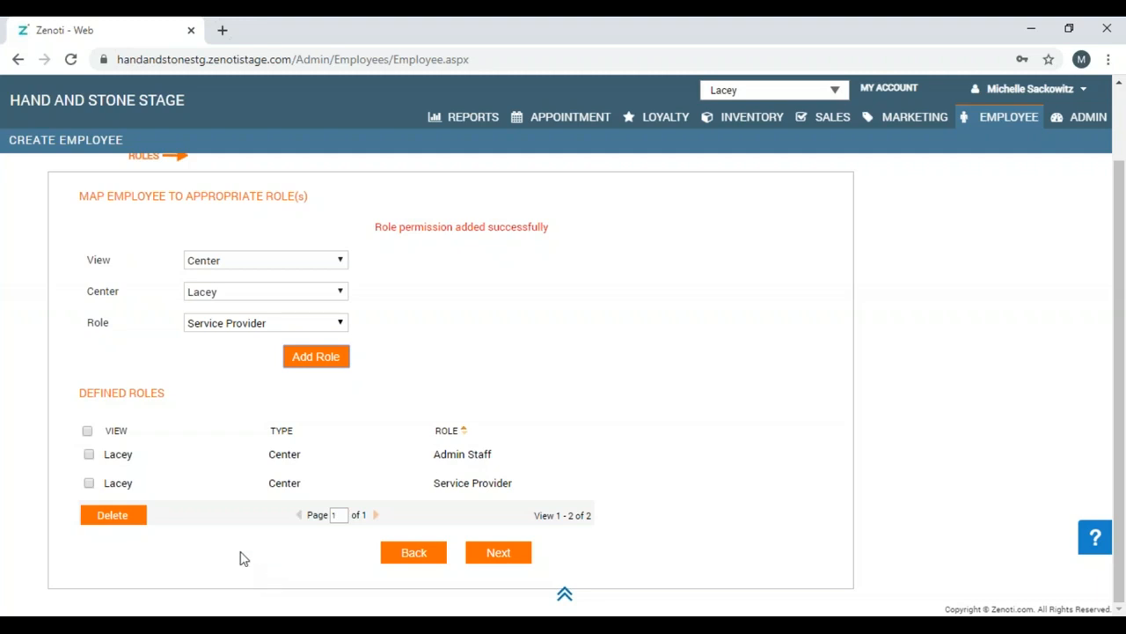
# Delete the Admin Staff role, leaving Service Provider as the only role, and continue to Services.
pyautogui.click(89, 455)
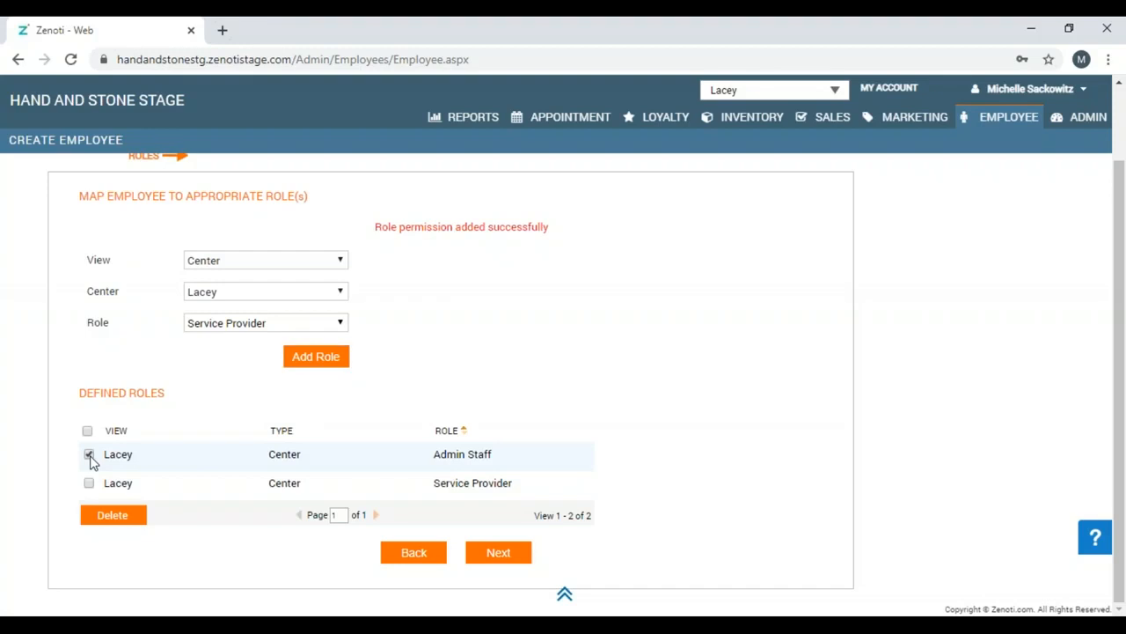
pyautogui.click(115, 516)
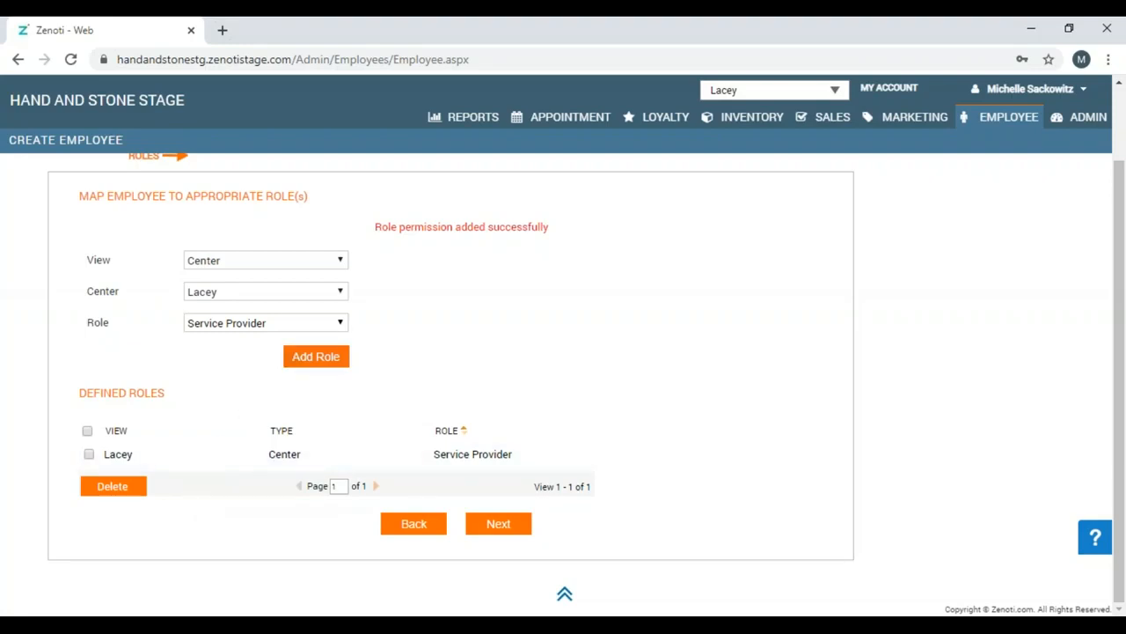
pyautogui.click(335, 326)
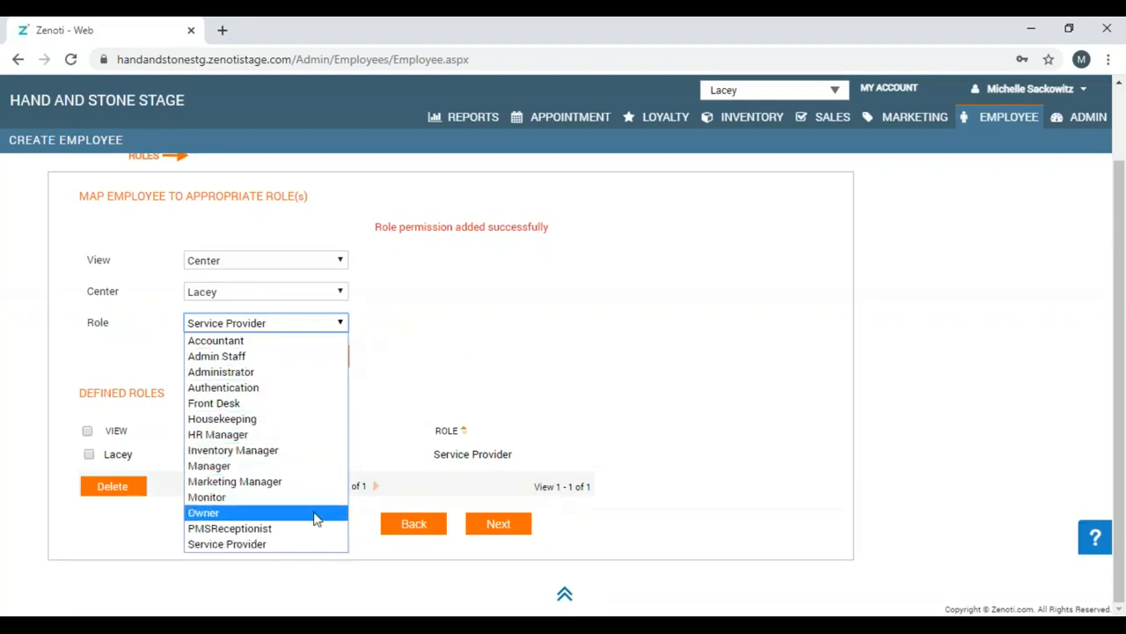
pyautogui.click(486, 420)
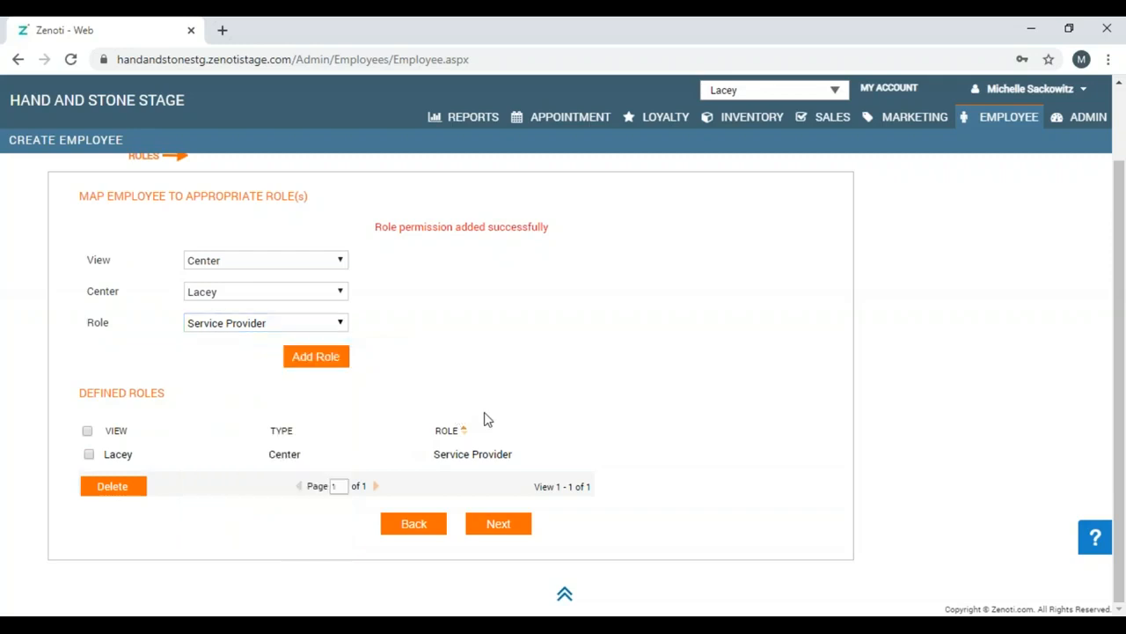
pyautogui.click(488, 528)
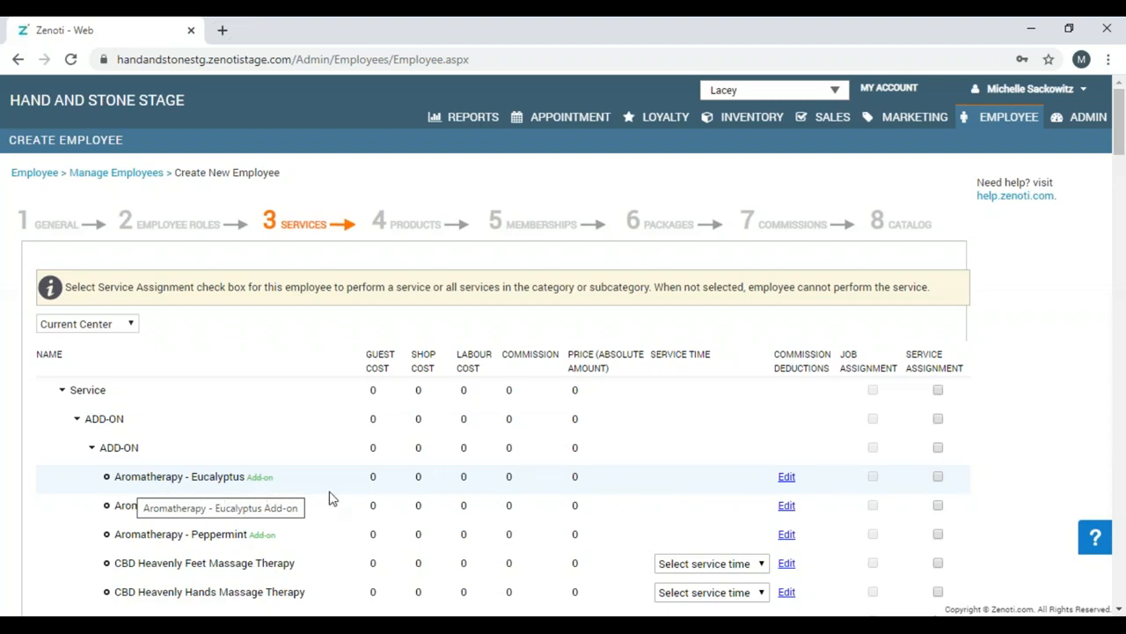
# Set a 3.00 commission on the Aromatherapy - Eucalyptus and Aromatherapy - Lavendar add-ons.
pyautogui.click(1119, 609)
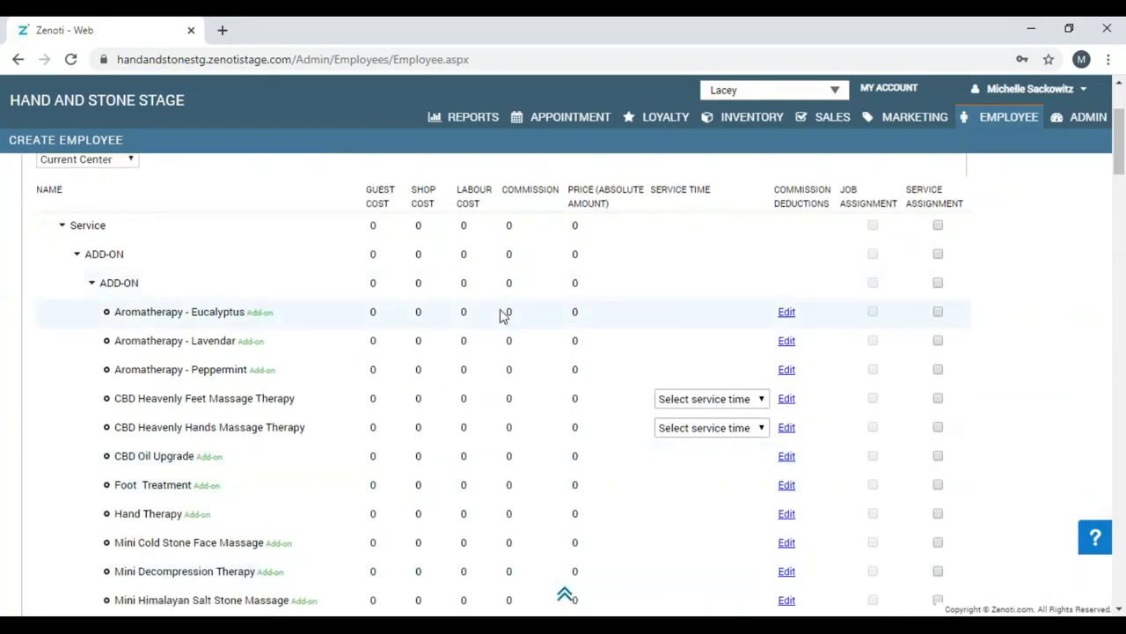
pyautogui.click(518, 313)
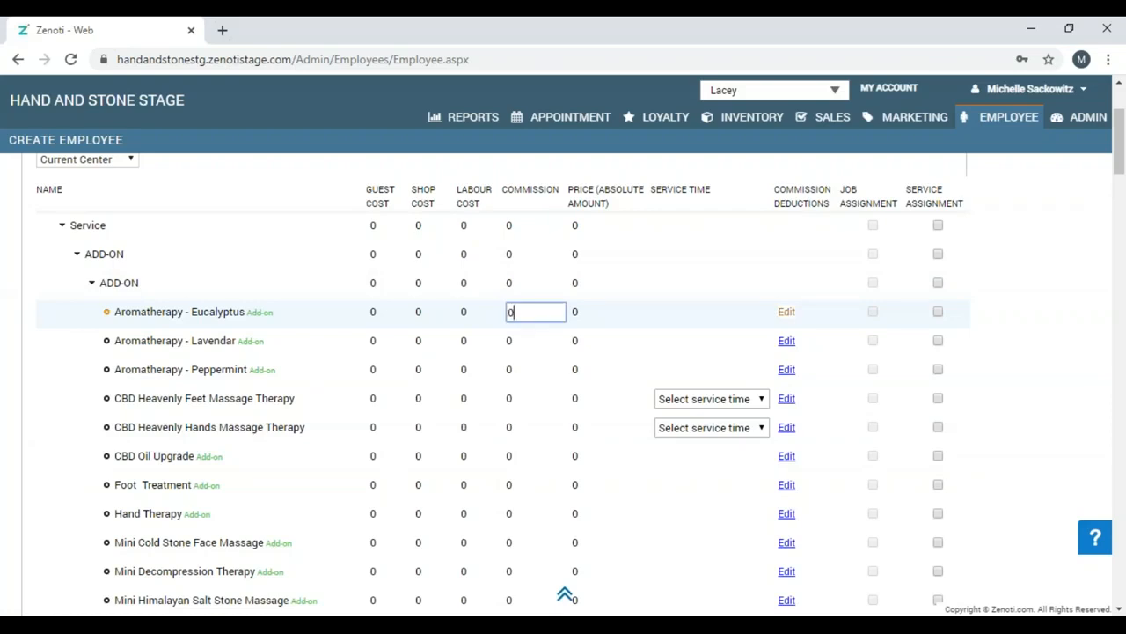
pyautogui.press('BackSpace')
pyautogui.write('3.00')
pyautogui.click(523, 343)
pyautogui.press('BackSpace')
pyautogui.write('3.00')
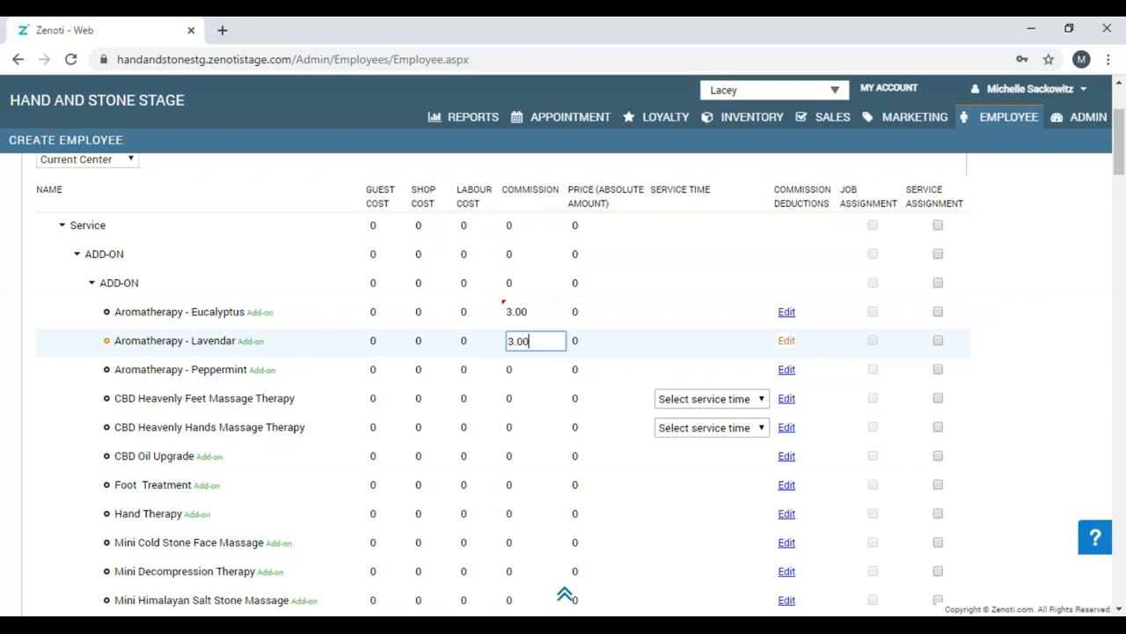
# Open the Service Deductions dialog for the Aromatherapy - Peppermint add-on.
pyautogui.click(1120, 608)
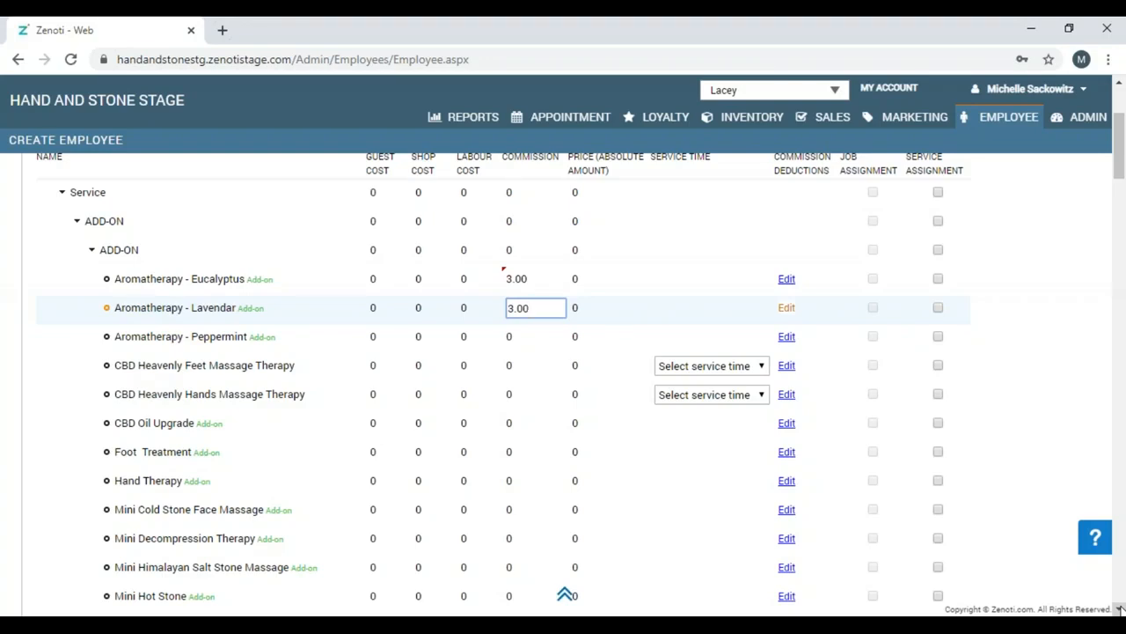
pyautogui.click(1120, 608)
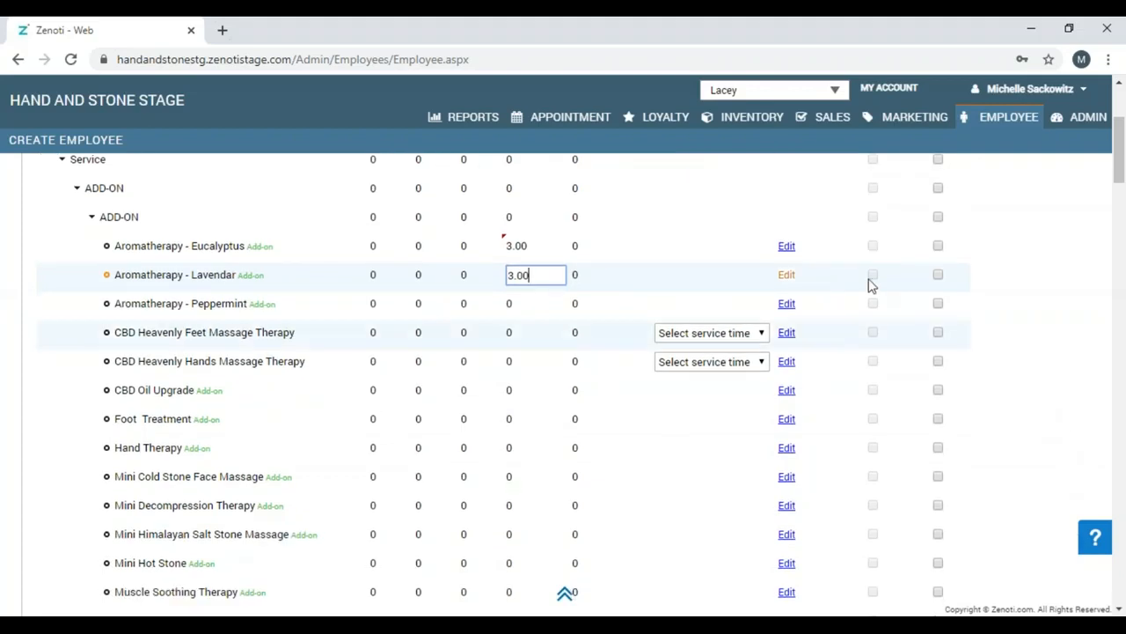
pyautogui.click(787, 305)
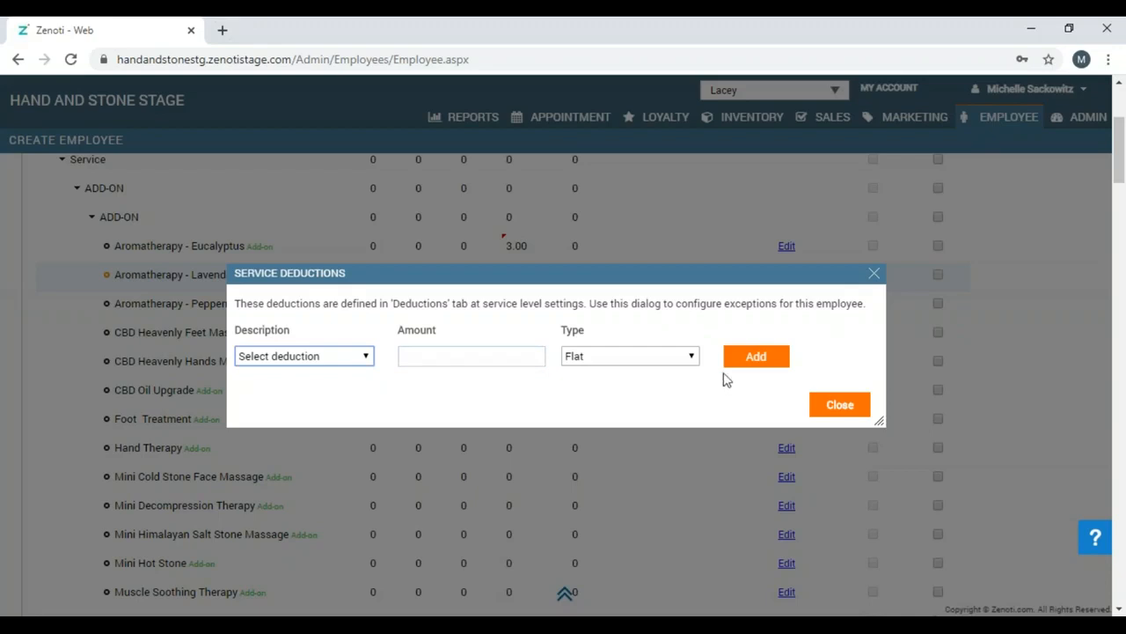
pyautogui.click(839, 406)
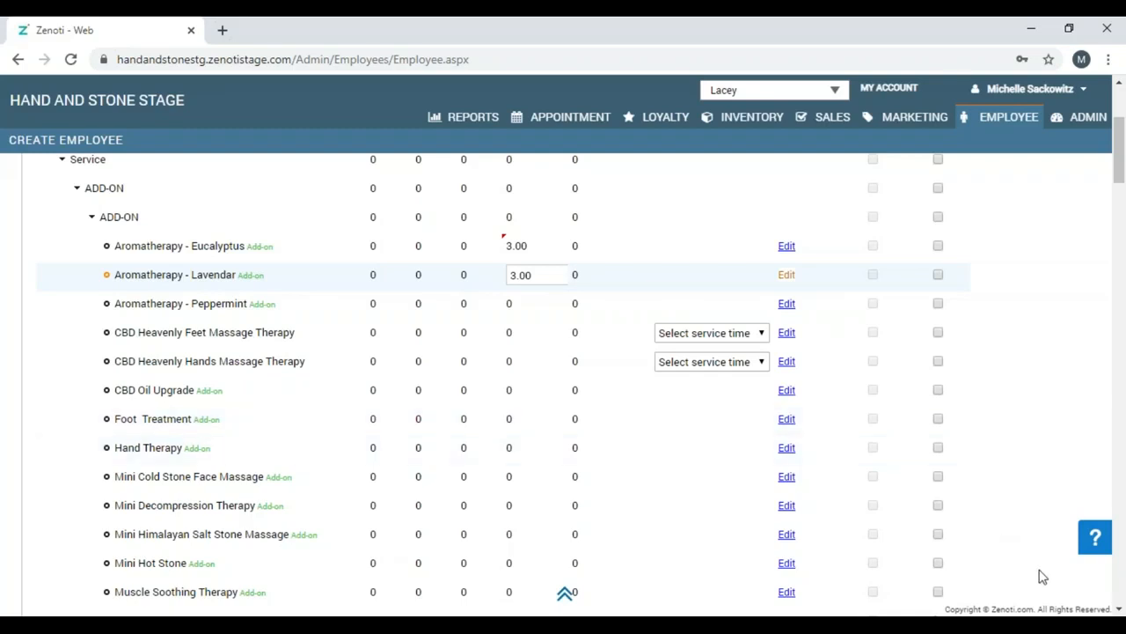
pyautogui.click(1119, 609)
# Scroll to the bottom of the Services table and advance to step 4, Products.
pyautogui.scroll(-11, 1119, 609)
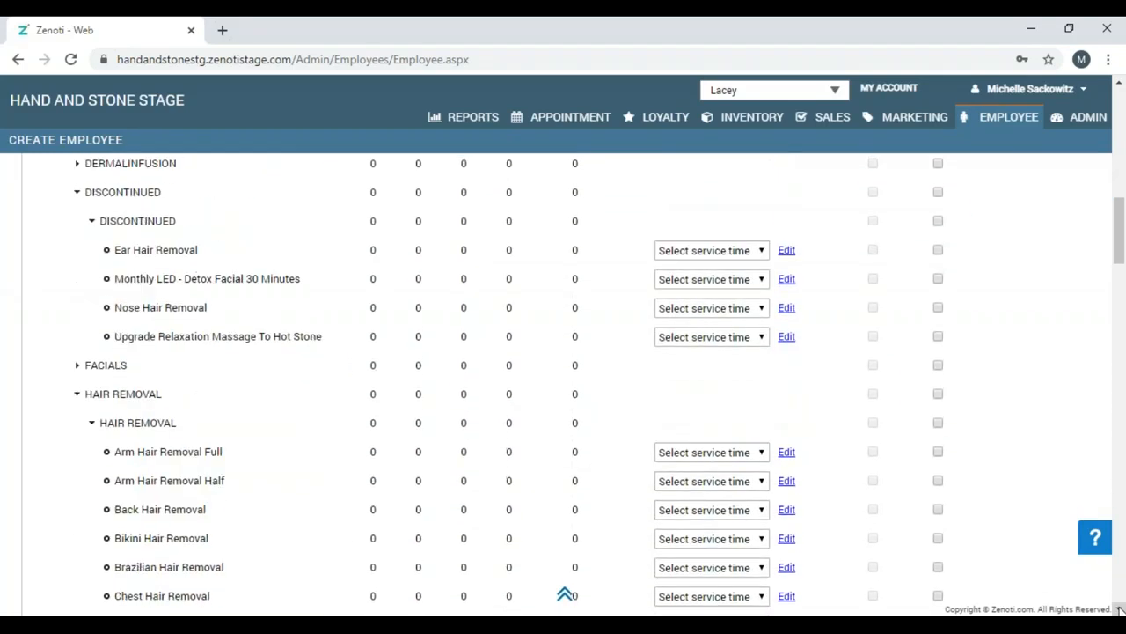
pyautogui.scroll(-11, 1119, 609)
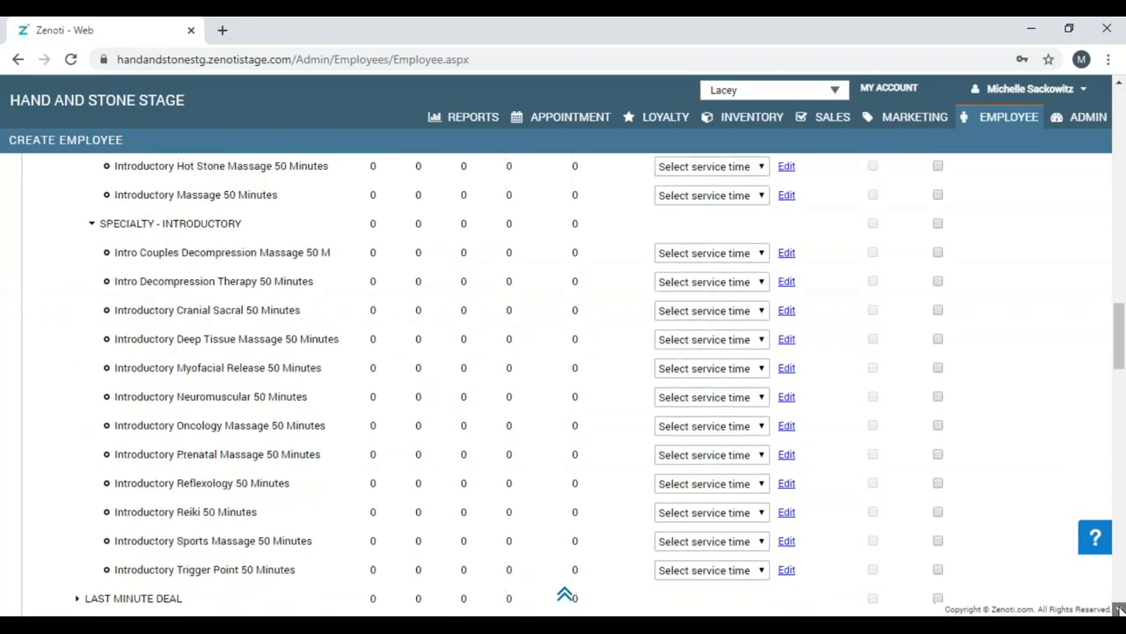
pyautogui.scroll(-13, 1119, 609)
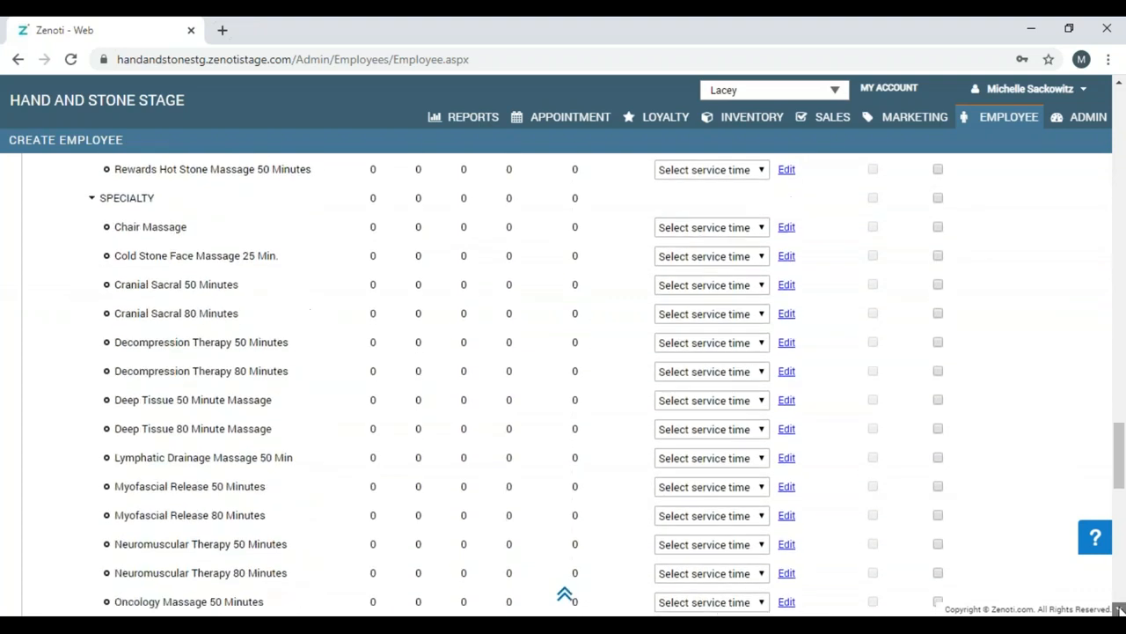
pyautogui.scroll(-3, 1119, 609)
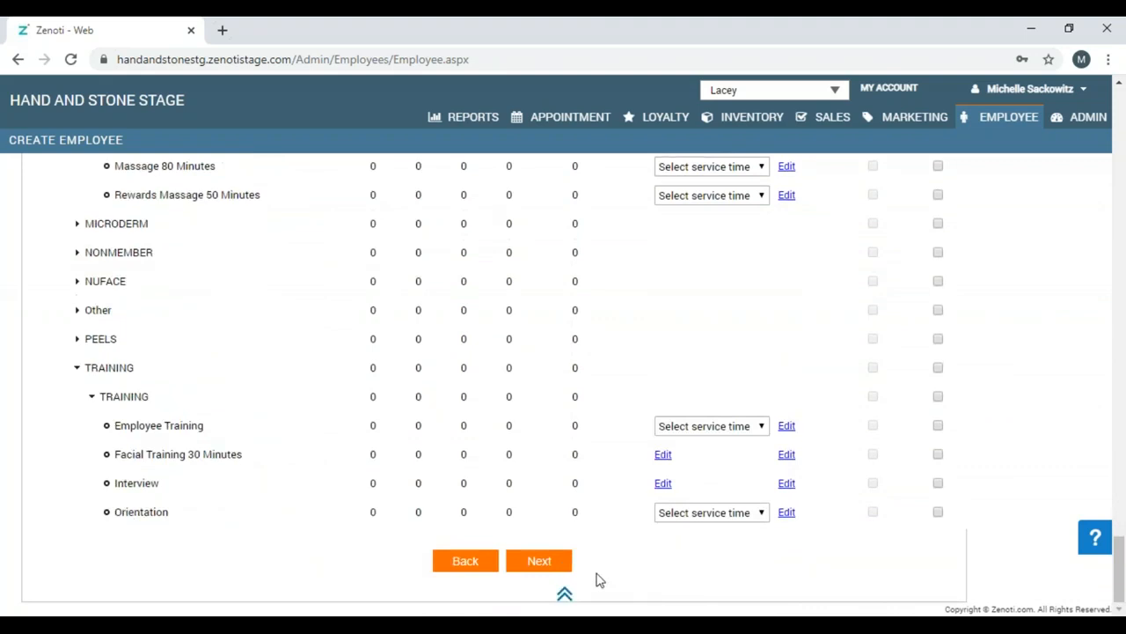
pyautogui.click(539, 561)
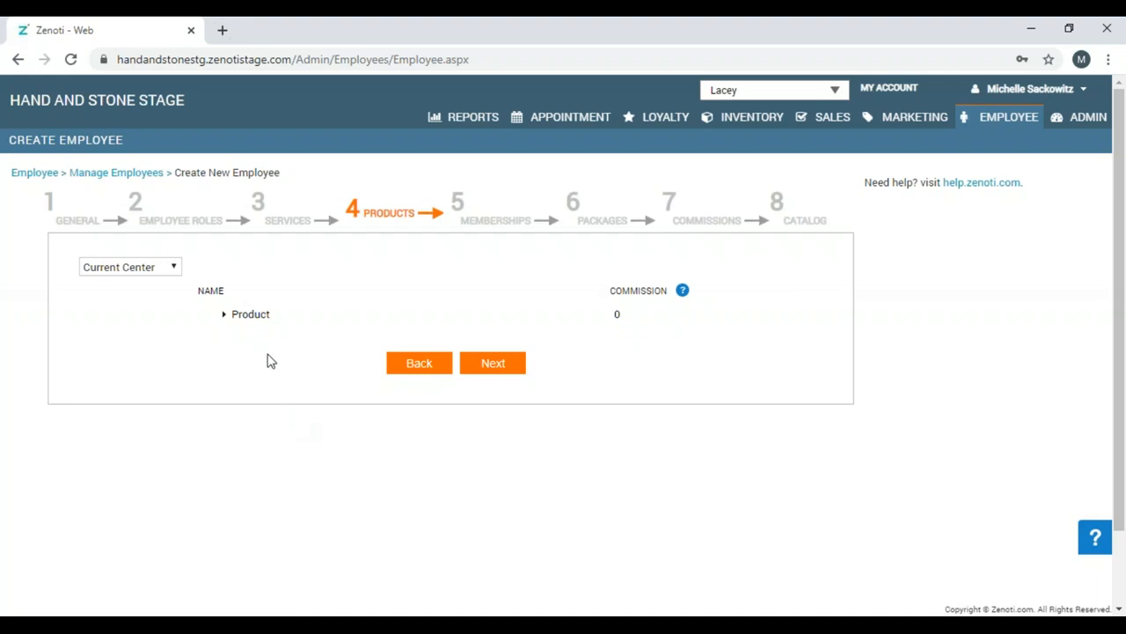
# Review the Product and AGE Smart commissions, leaving them at 0, and advance to Memberships.
pyautogui.click(225, 318)
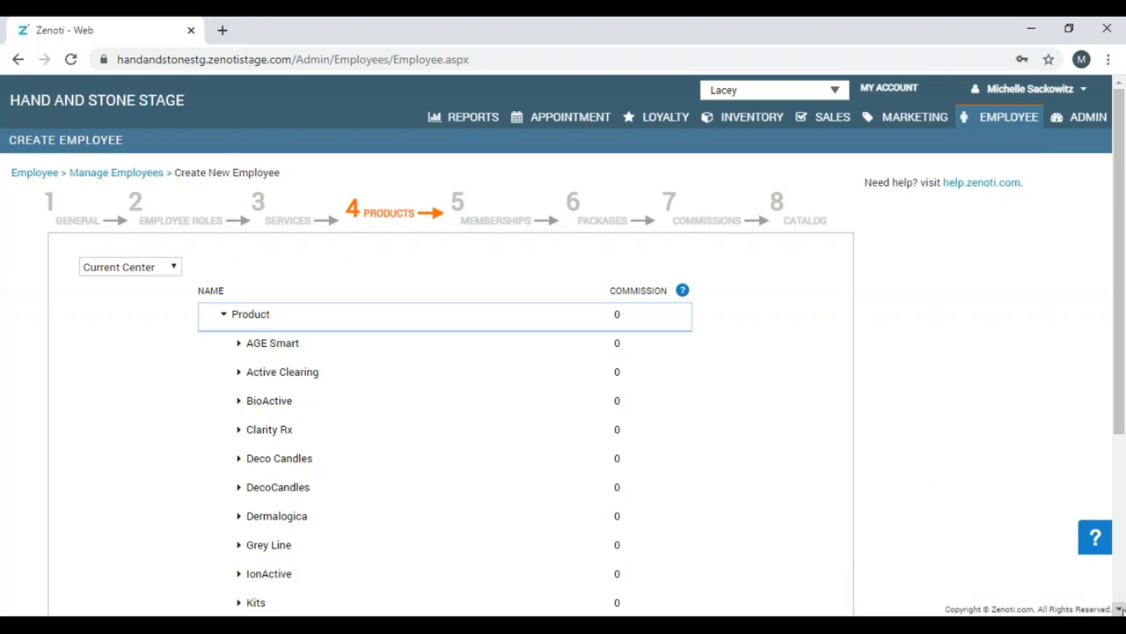
pyautogui.click(1120, 609)
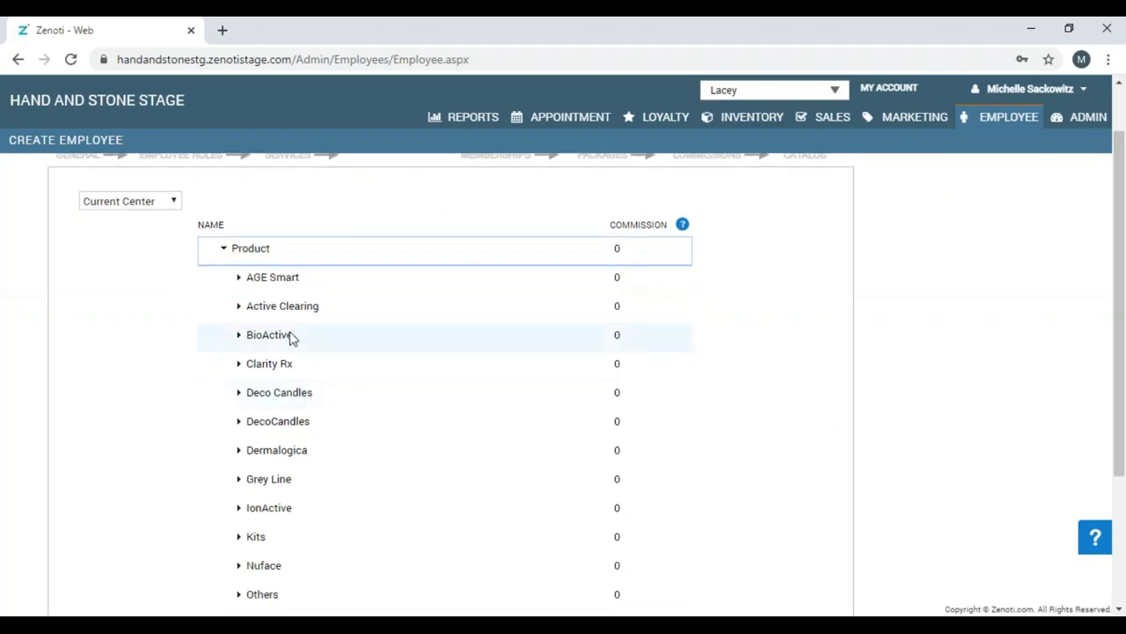
pyautogui.click(239, 279)
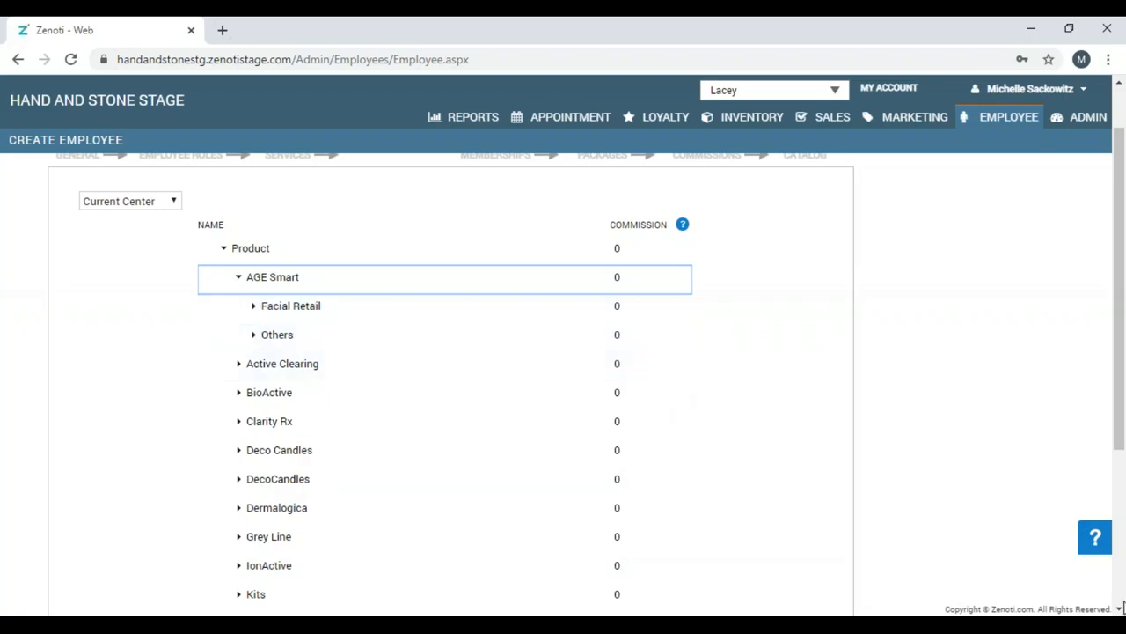
pyautogui.moveTo(1120, 609); pyautogui.dragTo(1123, 610)
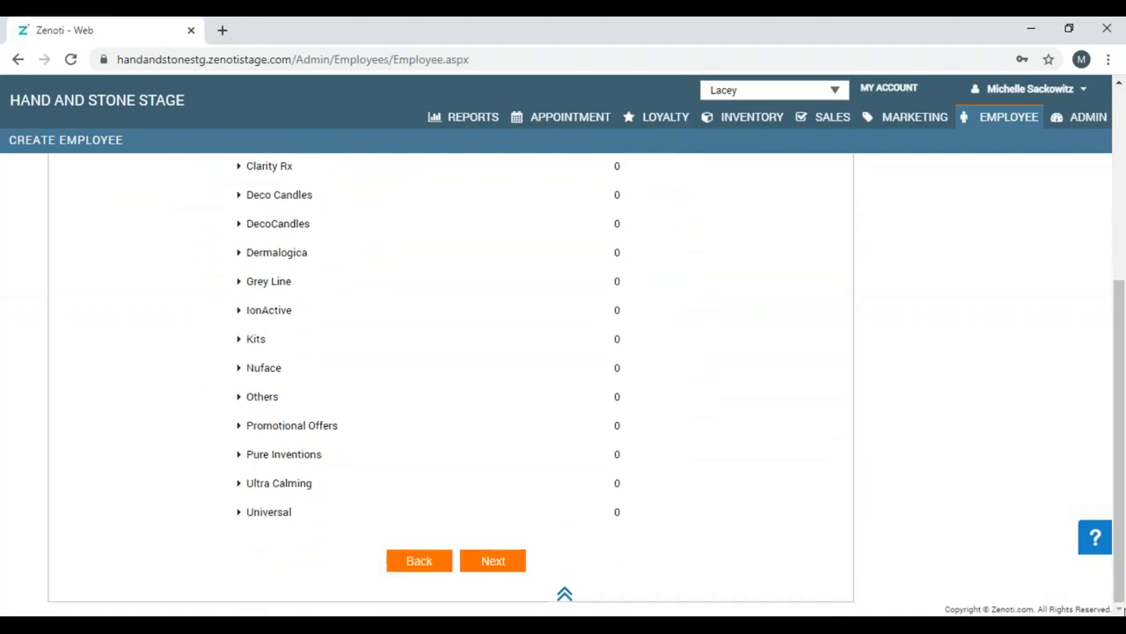
pyautogui.click(500, 566)
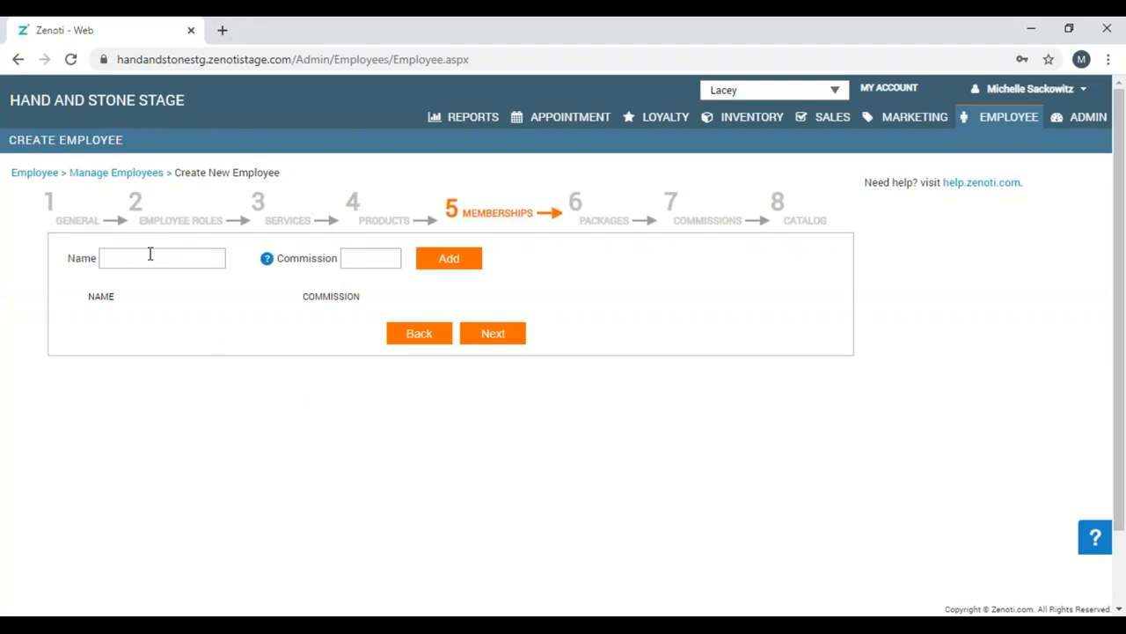
# Leave the membership commission empty, save the Memberships step and confirm the saved alert.
pyautogui.click(375, 258)
pyautogui.write('10.00')
pyautogui.moveTo(368, 258); pyautogui.dragTo(337, 265)
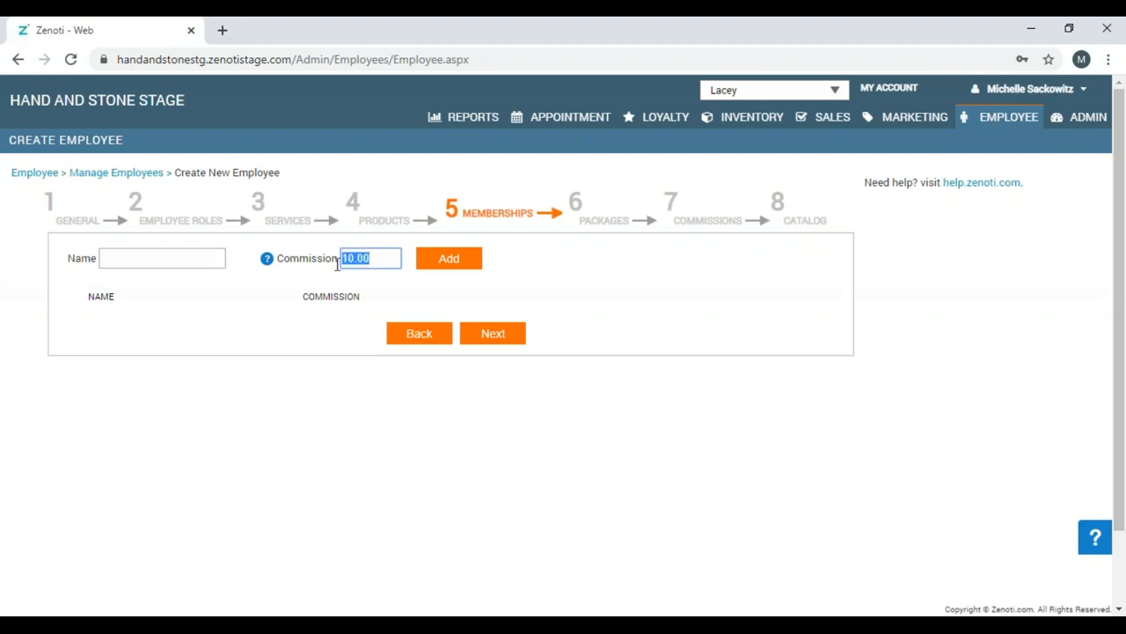
pyautogui.press('BackSpace')
pyautogui.click(514, 338)
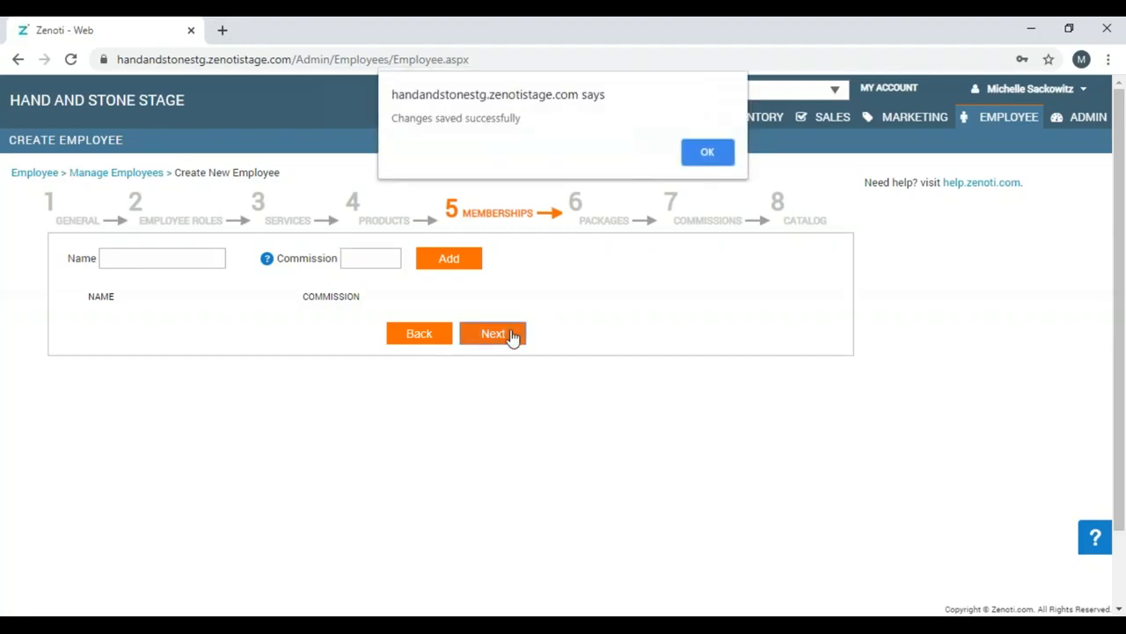
pyautogui.click(709, 152)
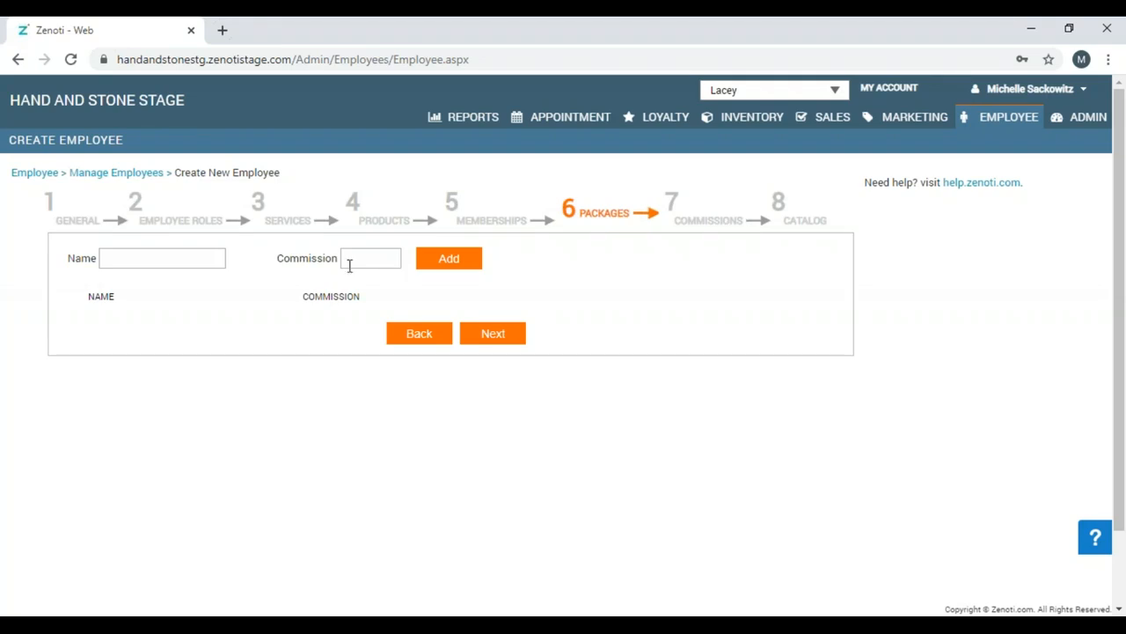
# Add the Member Lip Or Chin Hair Removal package, save the step and confirm the alert.
pyautogui.click(195, 257)
pyautogui.write('lip')
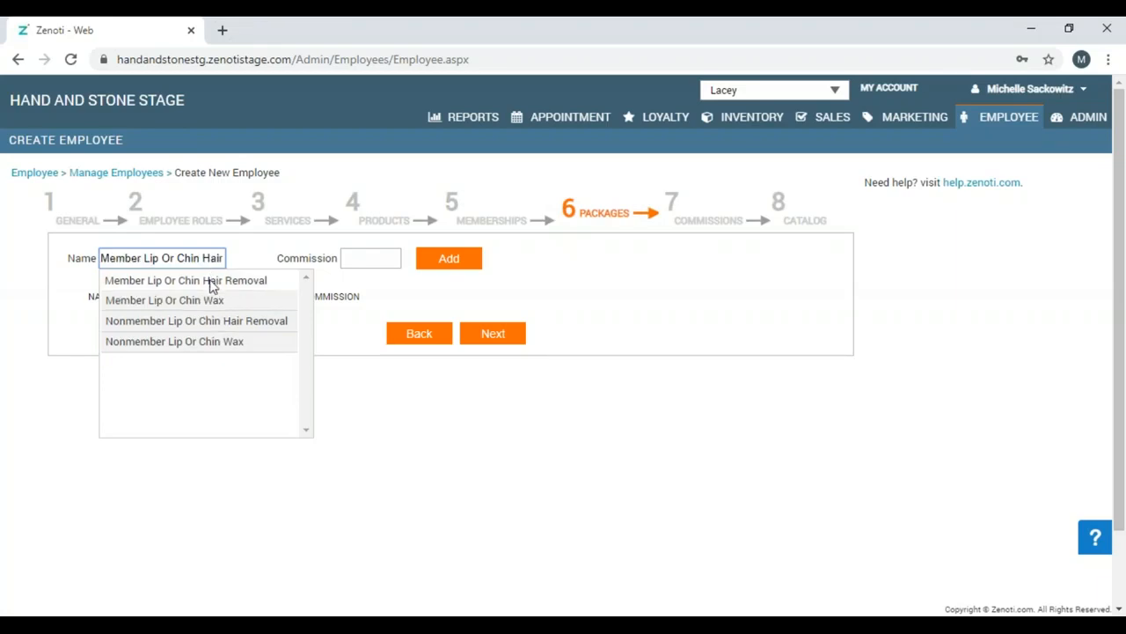
pyautogui.click(210, 283)
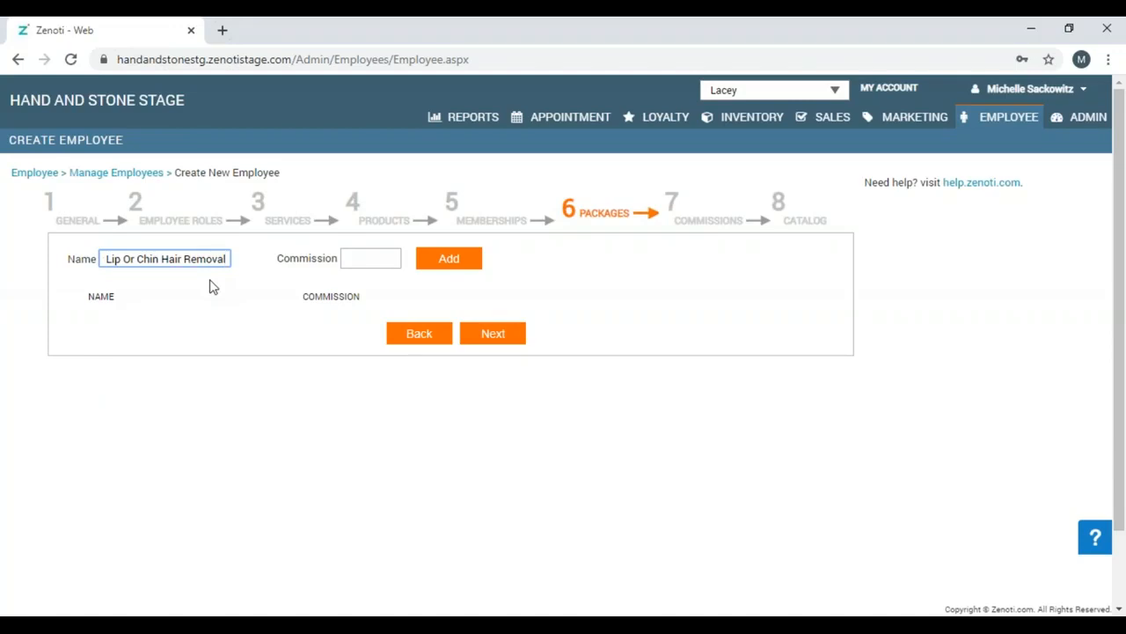
pyautogui.click(476, 335)
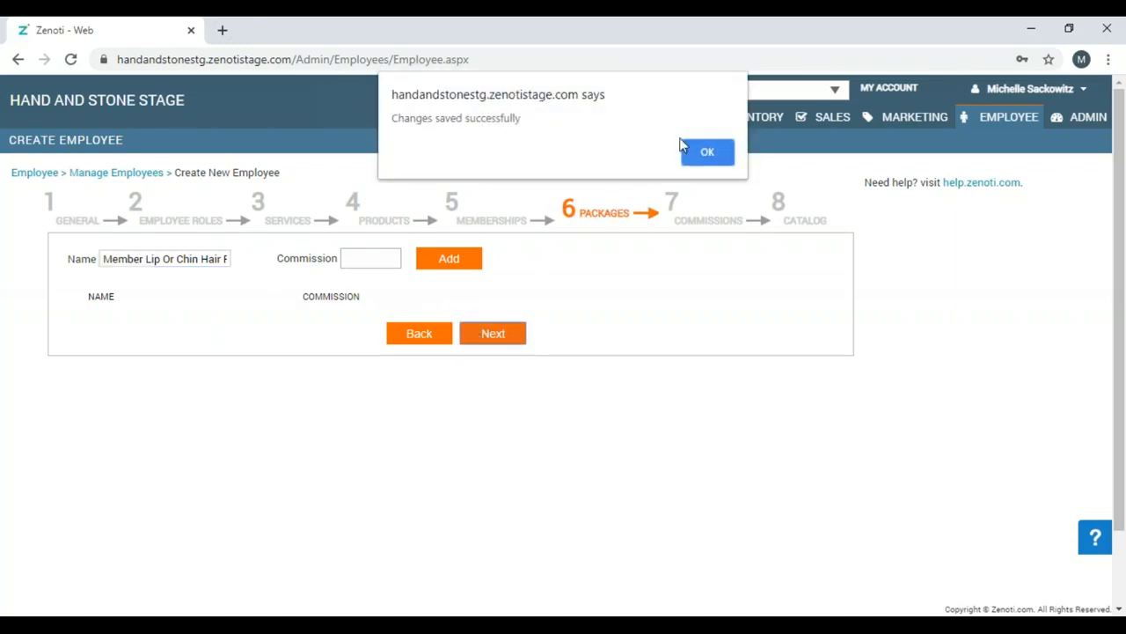
pyautogui.click(711, 152)
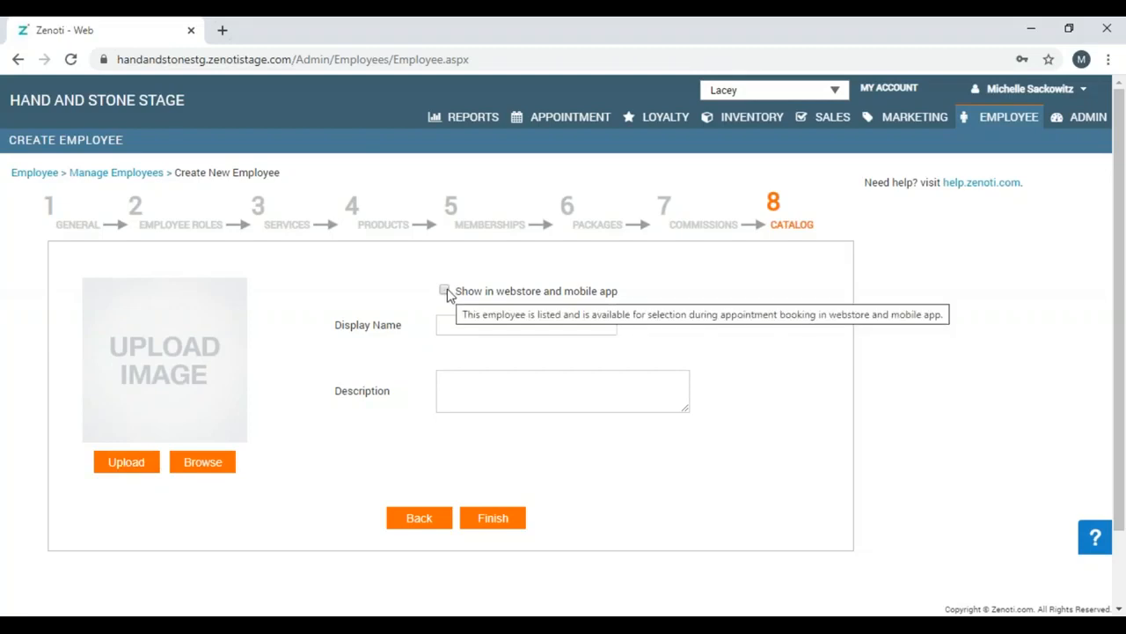
# Enter the employee's full name as display name, description 'performs oncology massage', and finish.
pyautogui.click(447, 325)
pyautogui.click(448, 326)
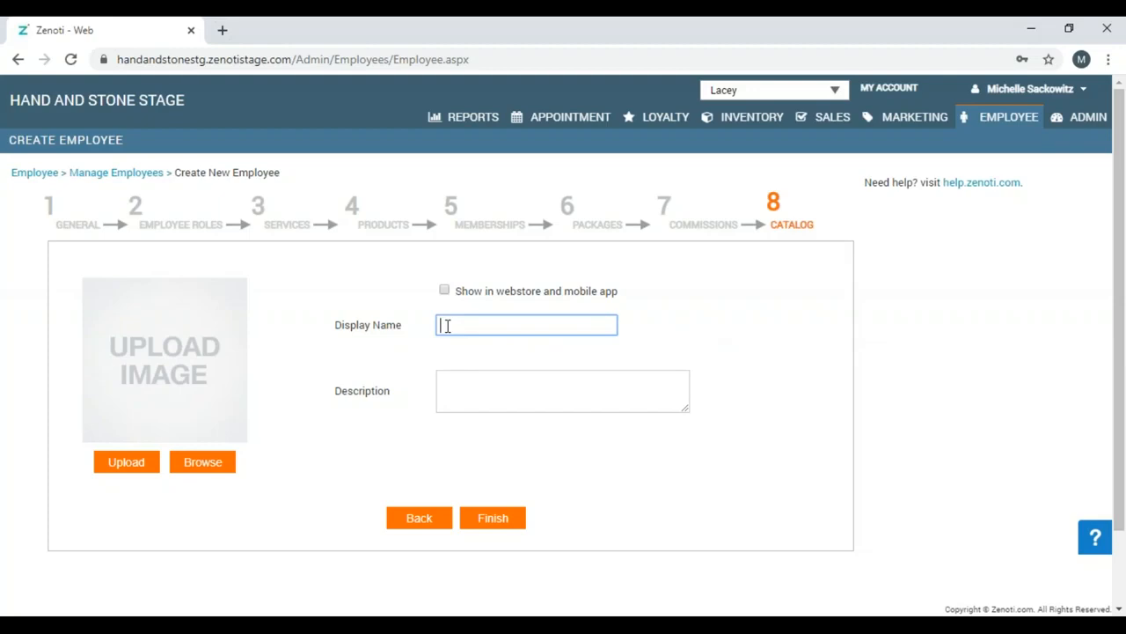
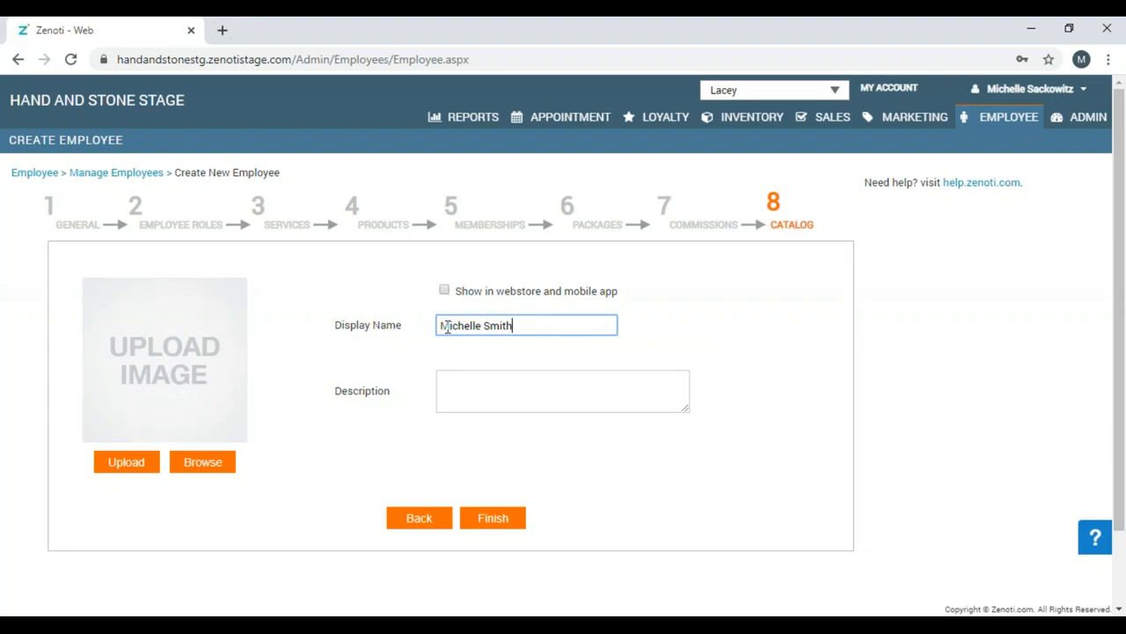
pyautogui.click(456, 383)
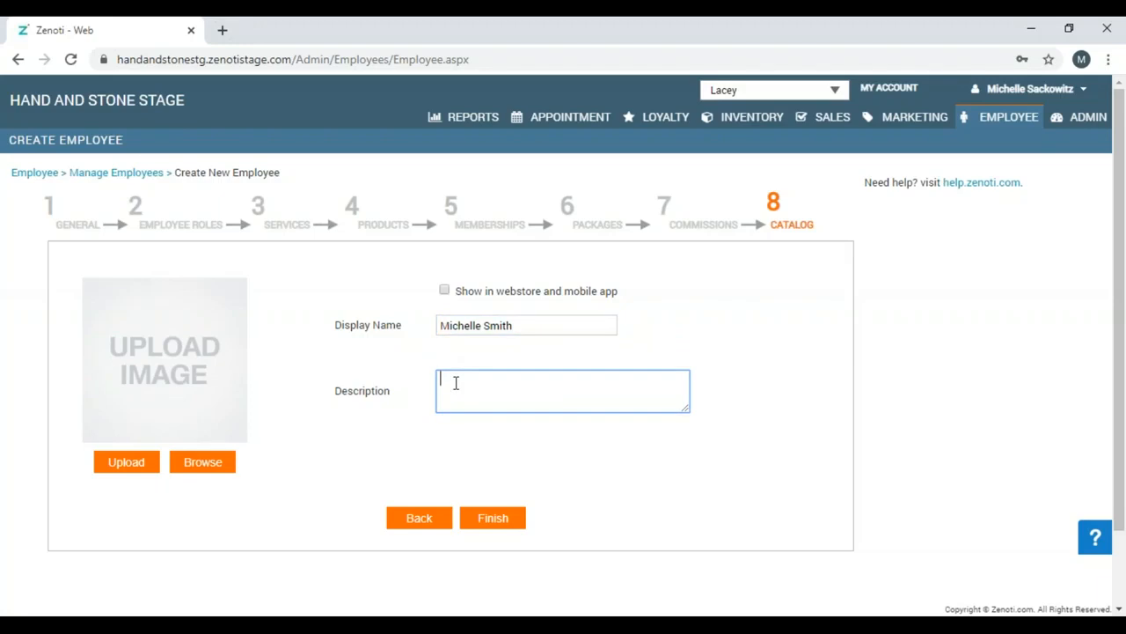
pyautogui.write('perform oncology massage')
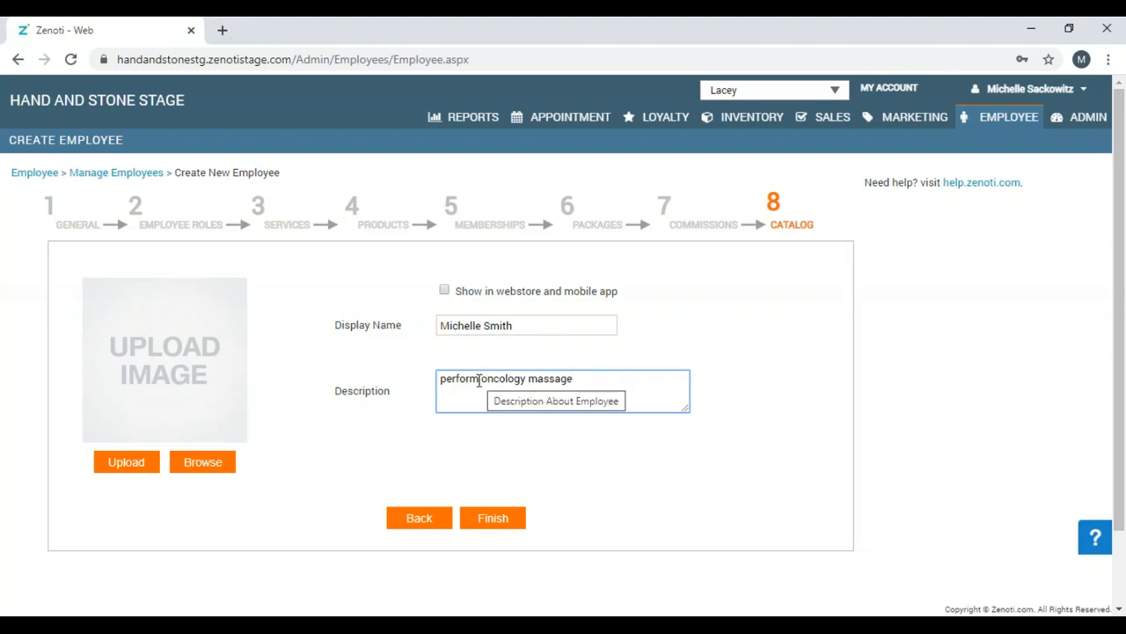
pyautogui.click(480, 379)
pyautogui.write('s')
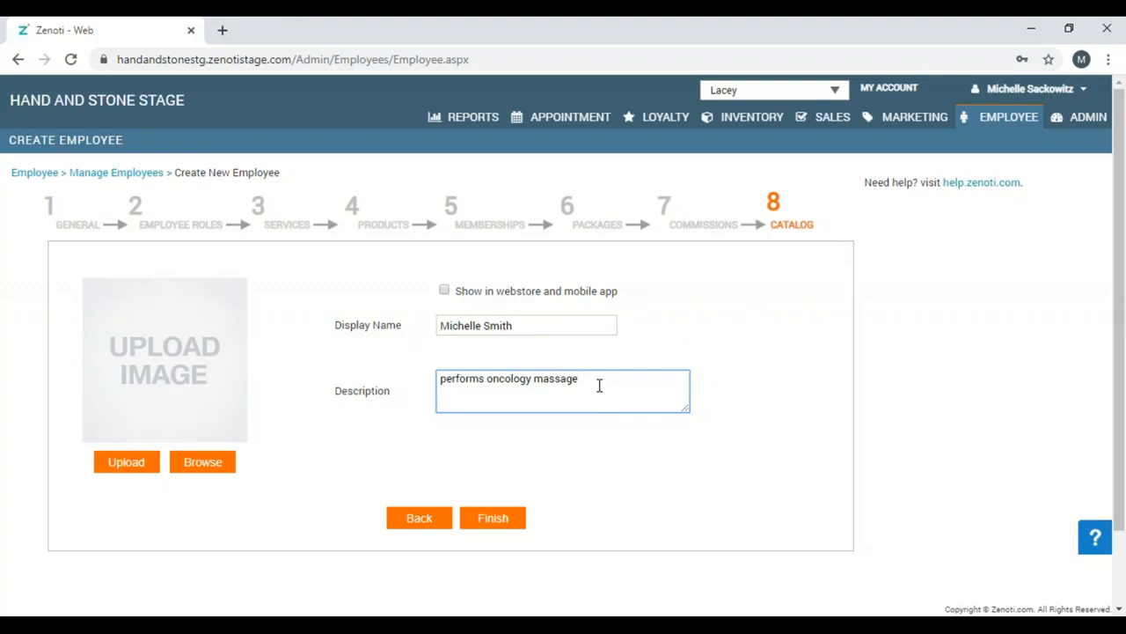
pyautogui.click(491, 528)
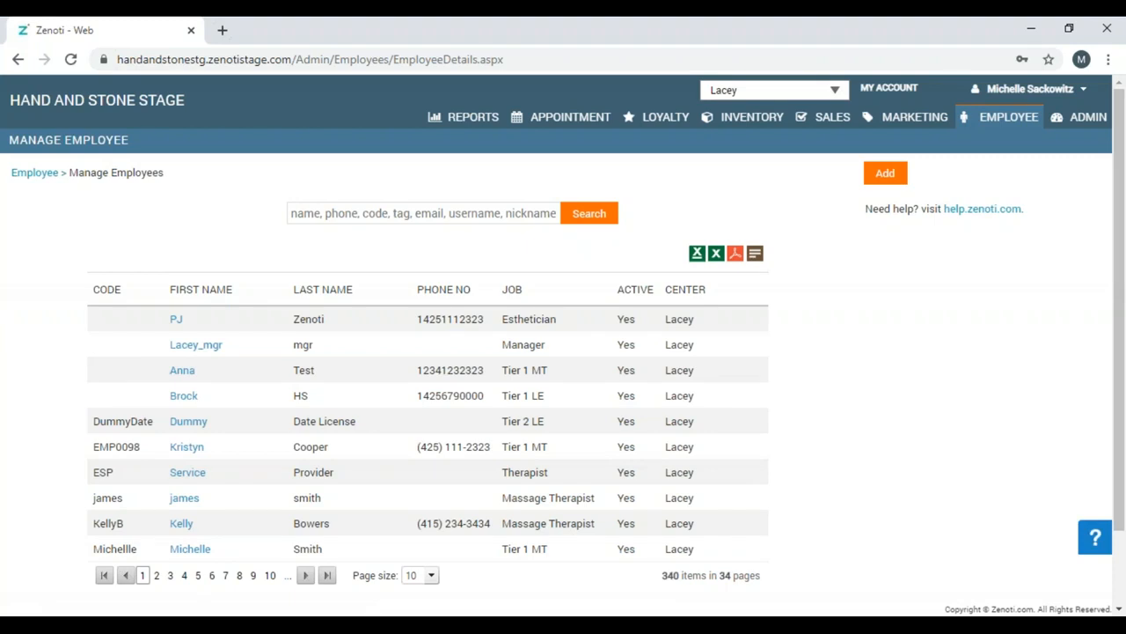
# Open the new therapist's record from Employee > Employees and start the Clone Employee dialog.
pyautogui.click(198, 551)
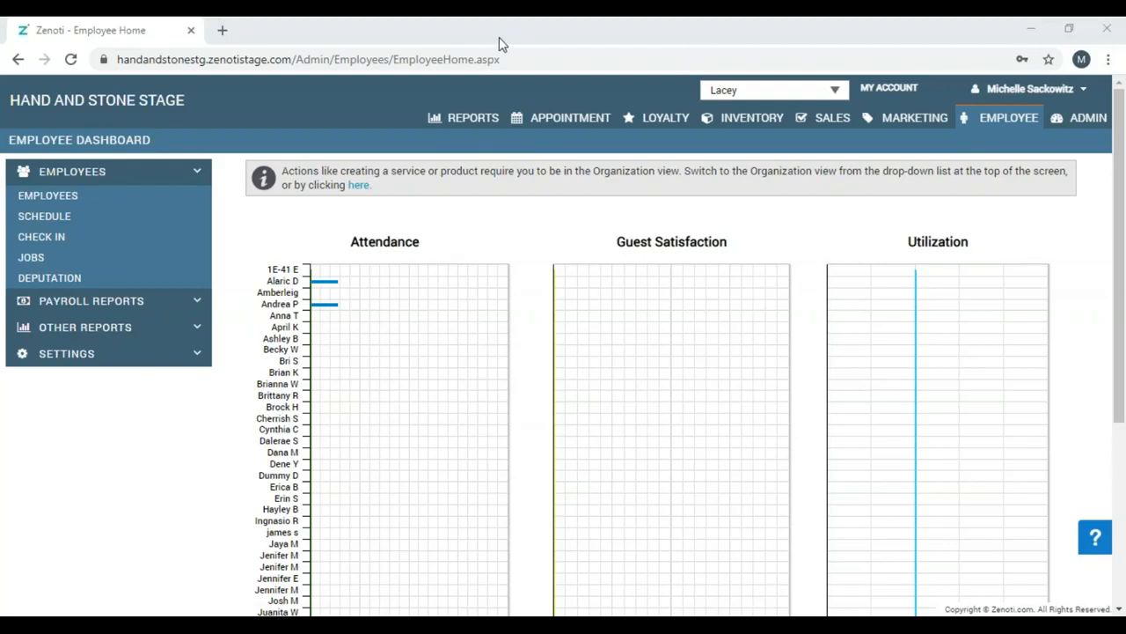
pyautogui.click(71, 199)
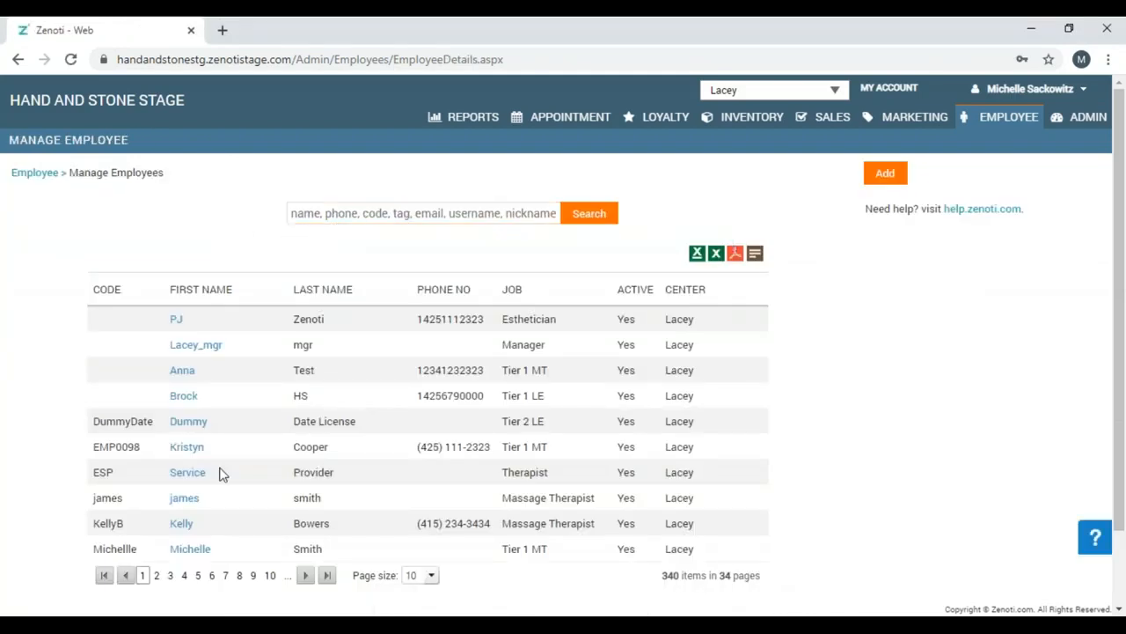
pyautogui.click(189, 551)
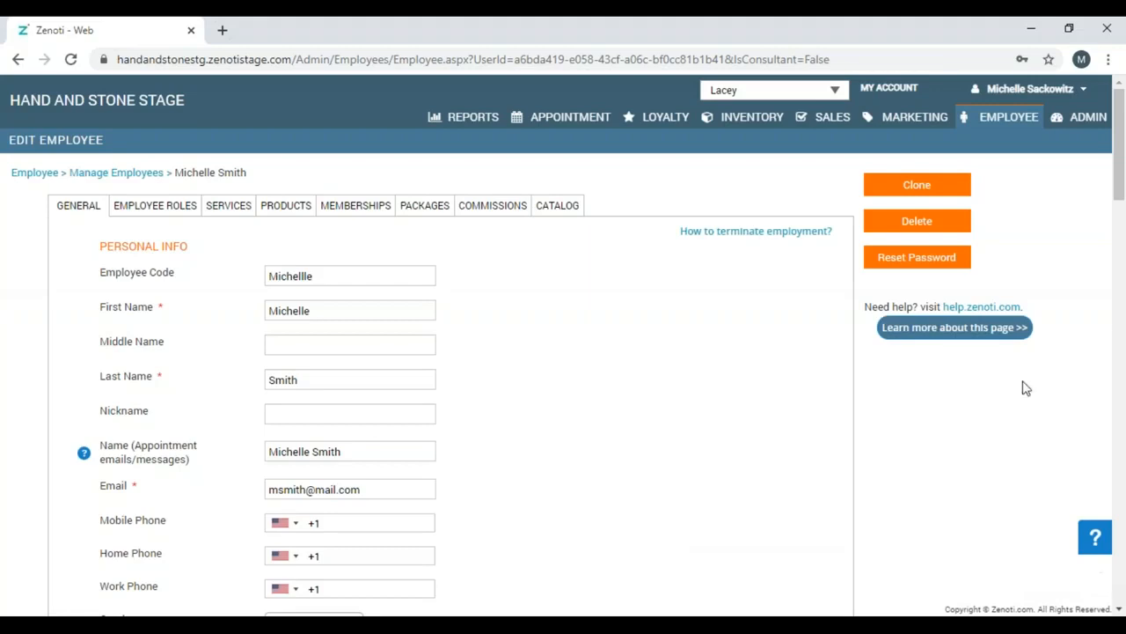
pyautogui.click(906, 186)
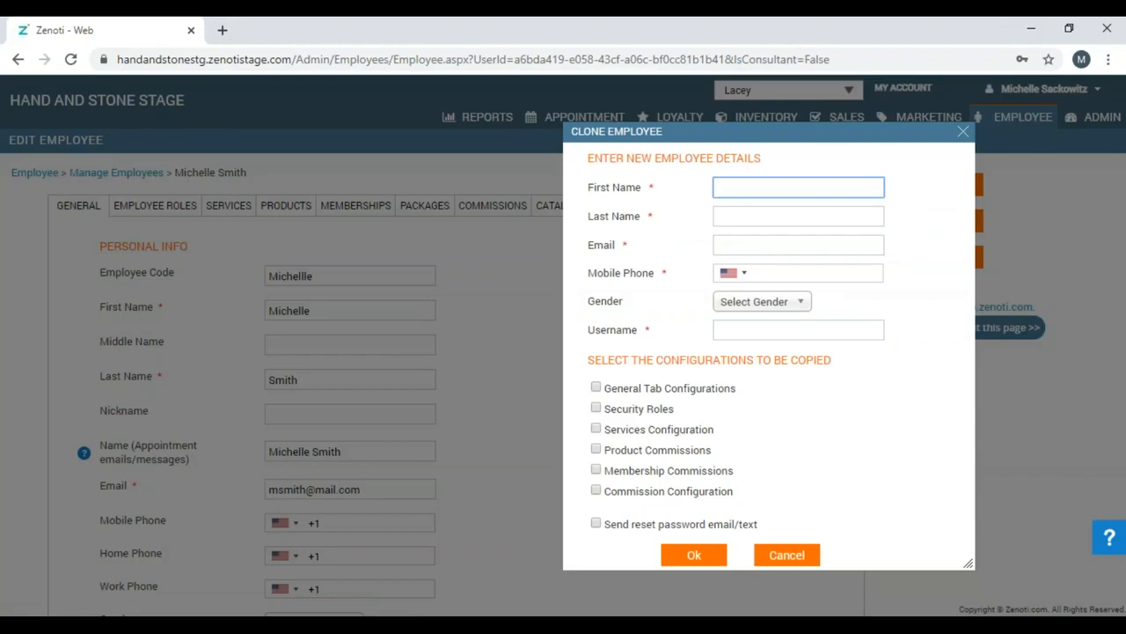
# Enter the new hire's first and last name, e-mail and mobile phone, with gender Female.
pyautogui.press('Tab')
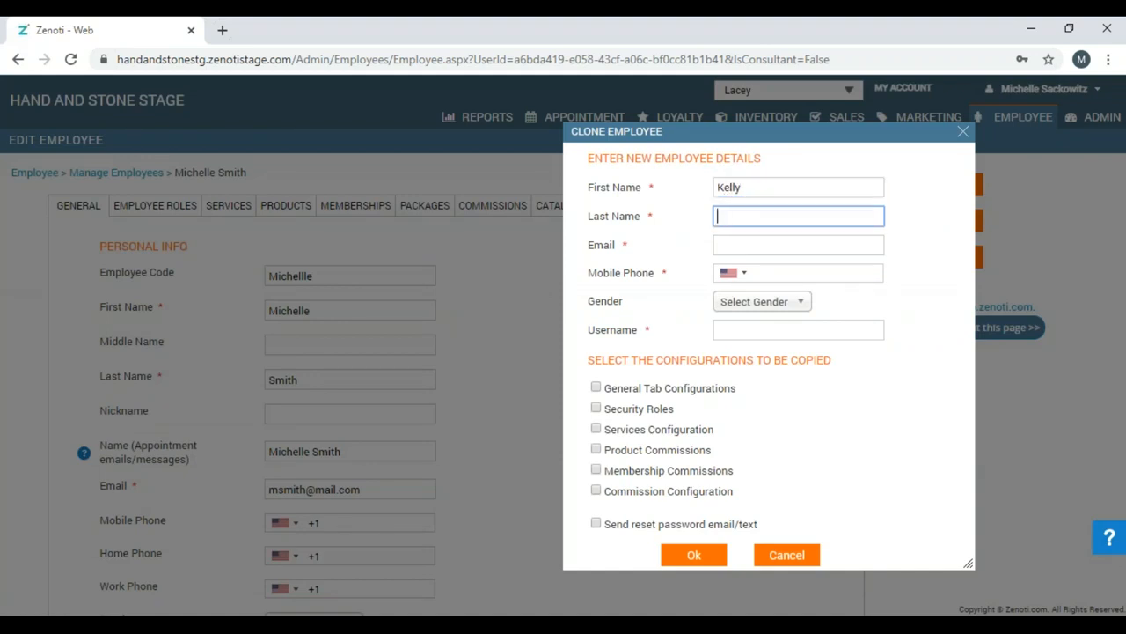
pyautogui.press('Tab')
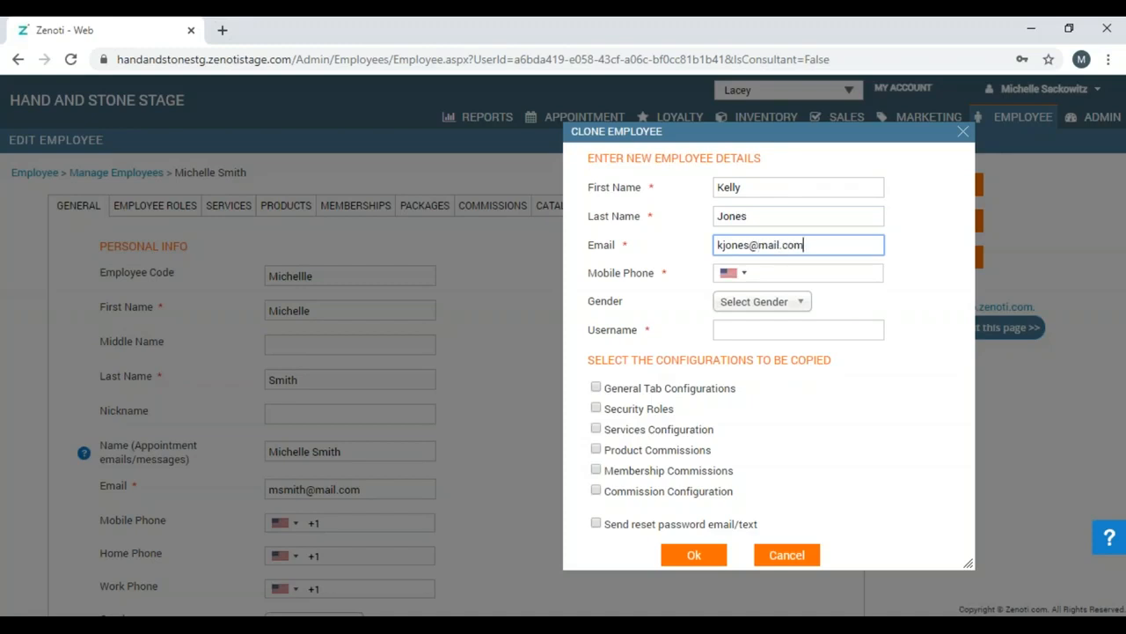
pyautogui.click(811, 276)
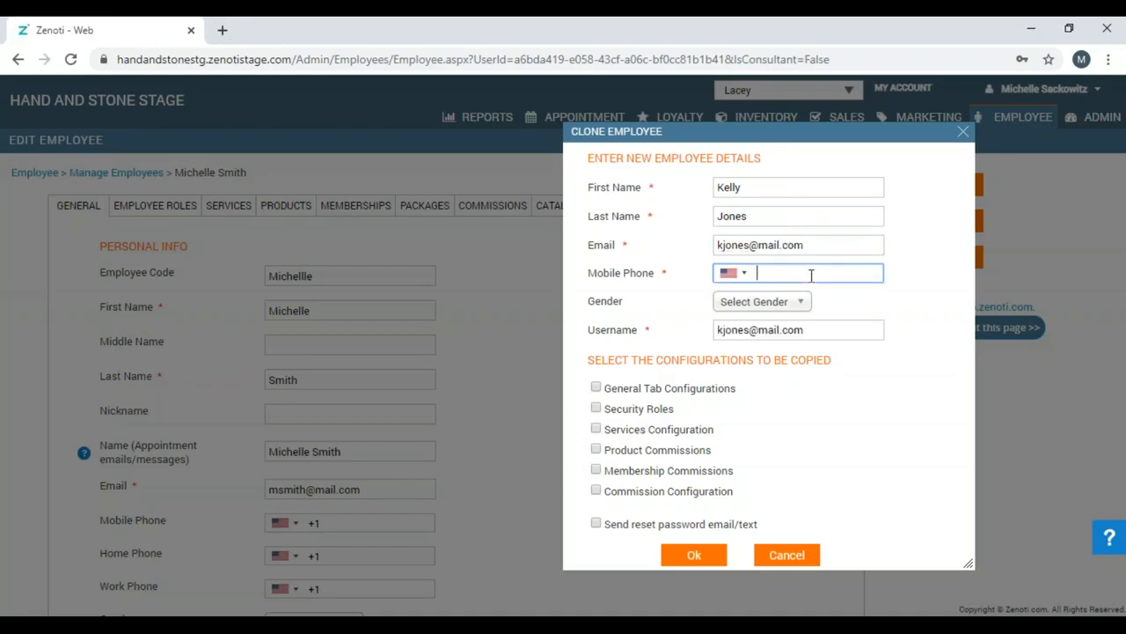
pyautogui.click(789, 308)
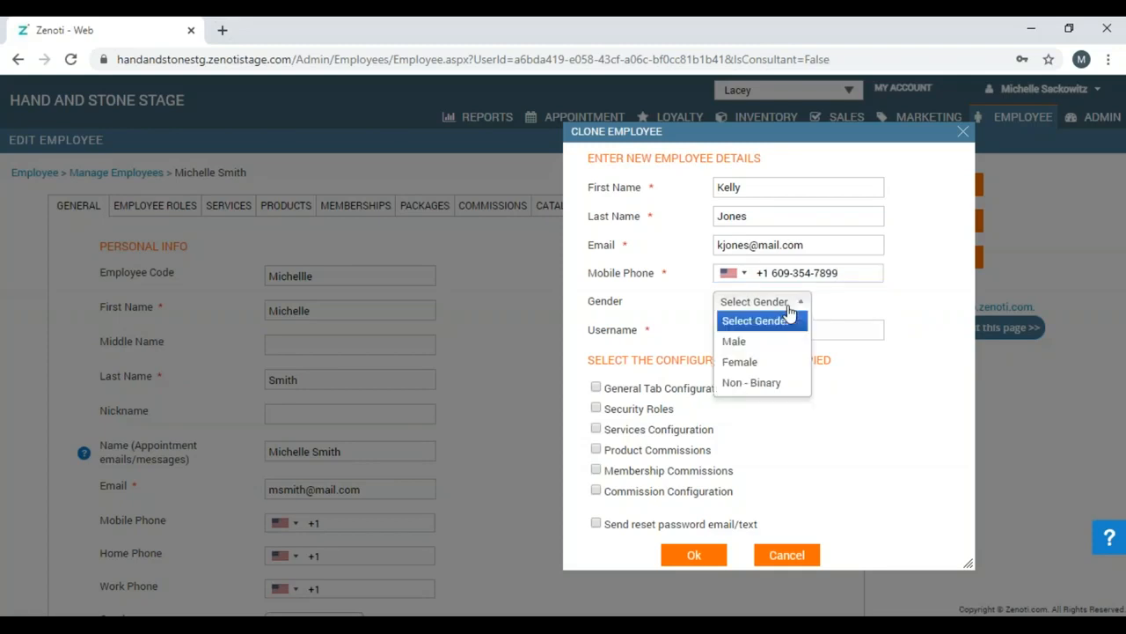
pyautogui.click(775, 363)
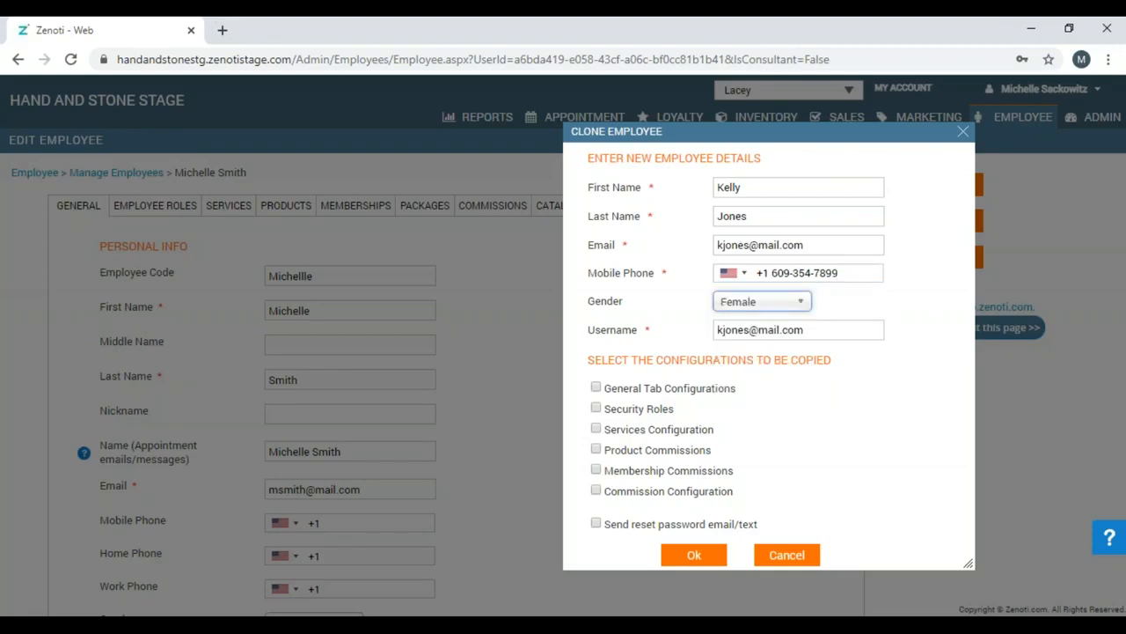
pyautogui.click(801, 331)
# Tick General Tab, Services Configuration, Product Commissions and Send reset password for the clone.
pyautogui.click(597, 389)
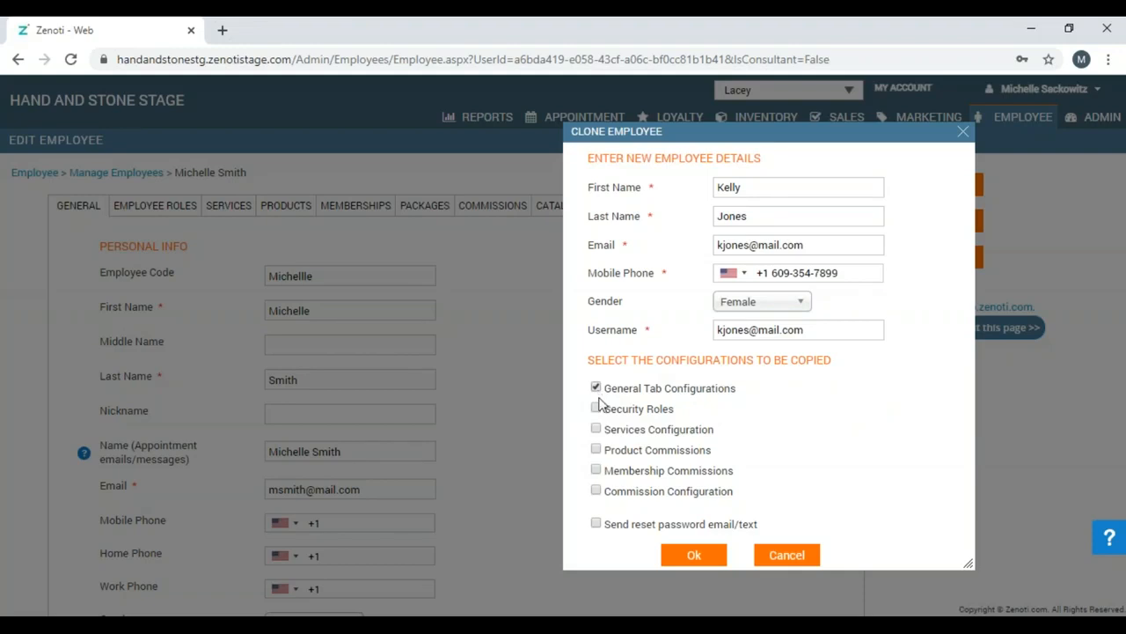
pyautogui.click(597, 430)
pyautogui.click(597, 450)
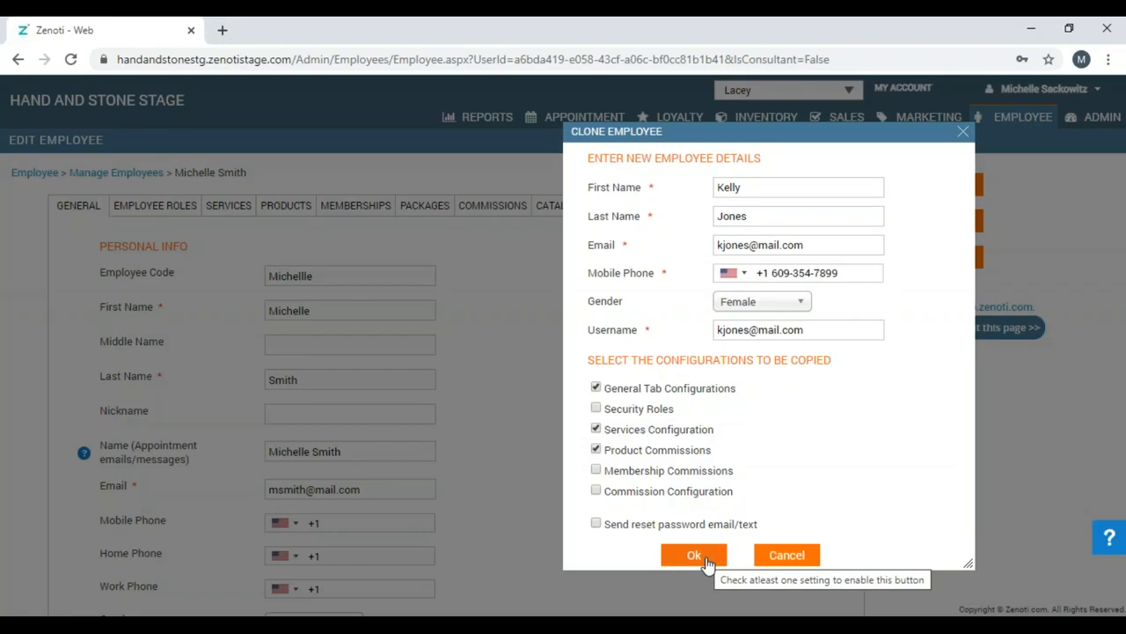
pyautogui.click(597, 524)
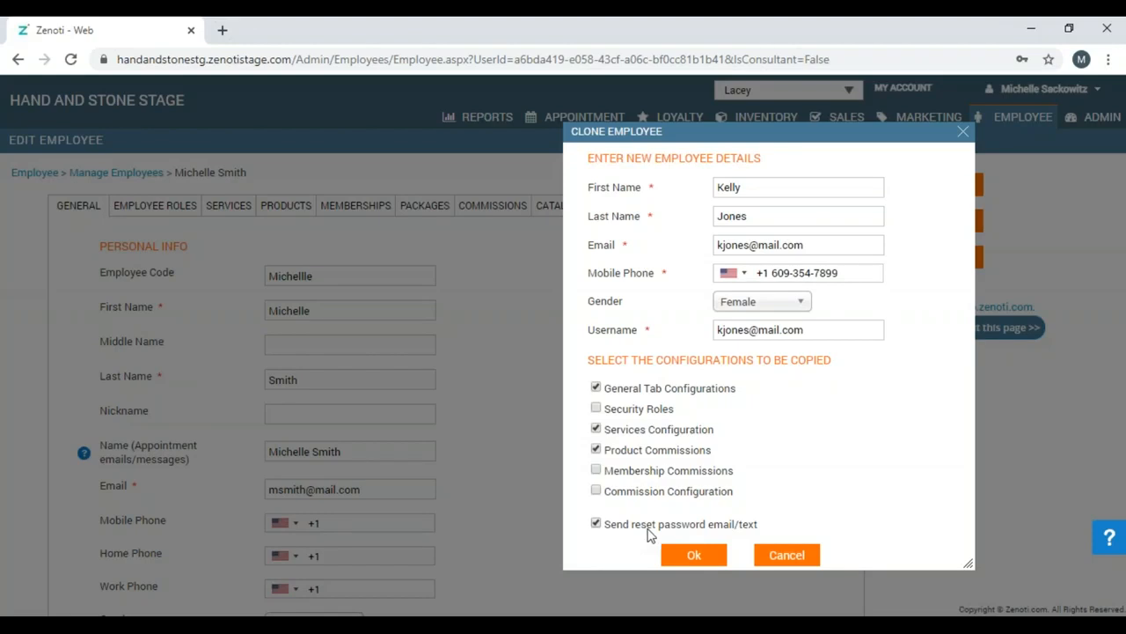
# Create the cloned employee and dismiss the success and unavailable-credits notices.
pyautogui.click(687, 558)
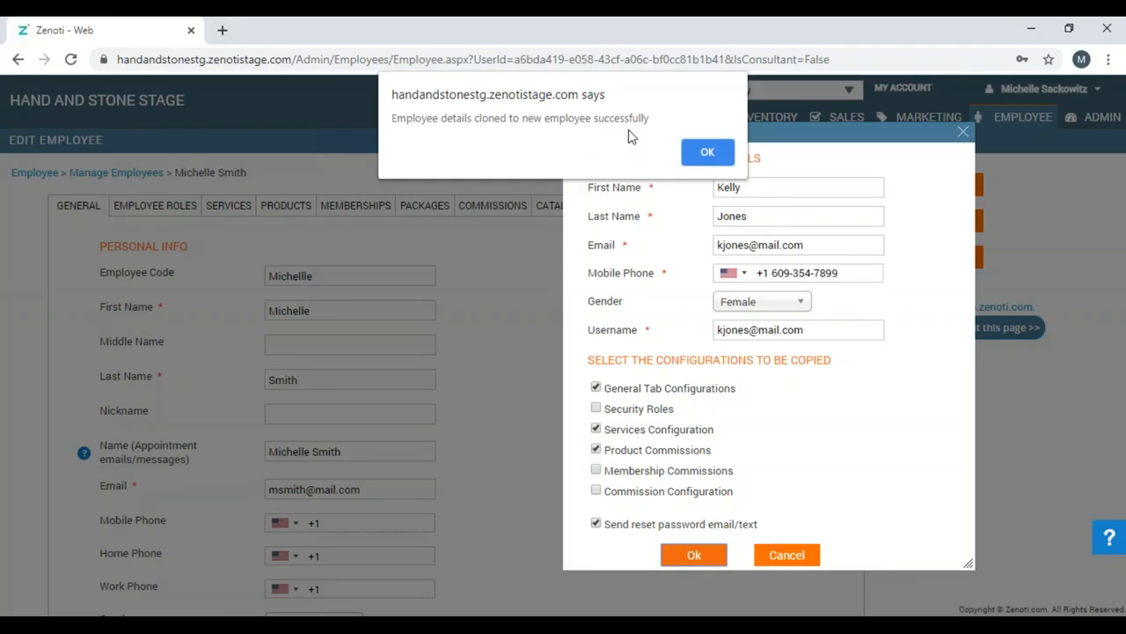
pyautogui.click(697, 155)
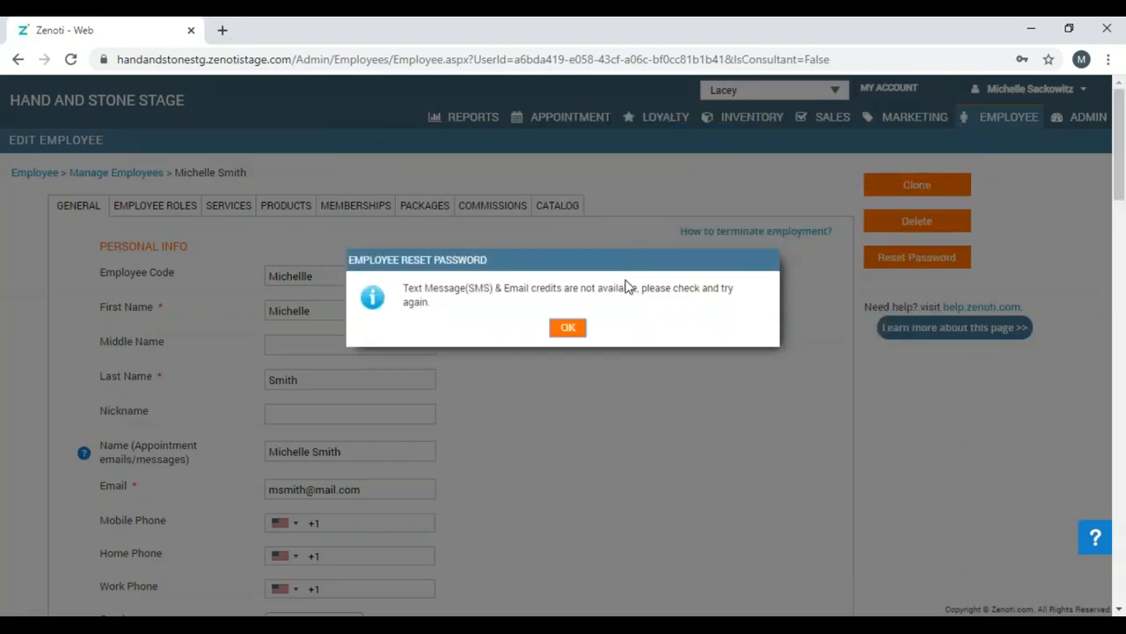
pyautogui.click(568, 329)
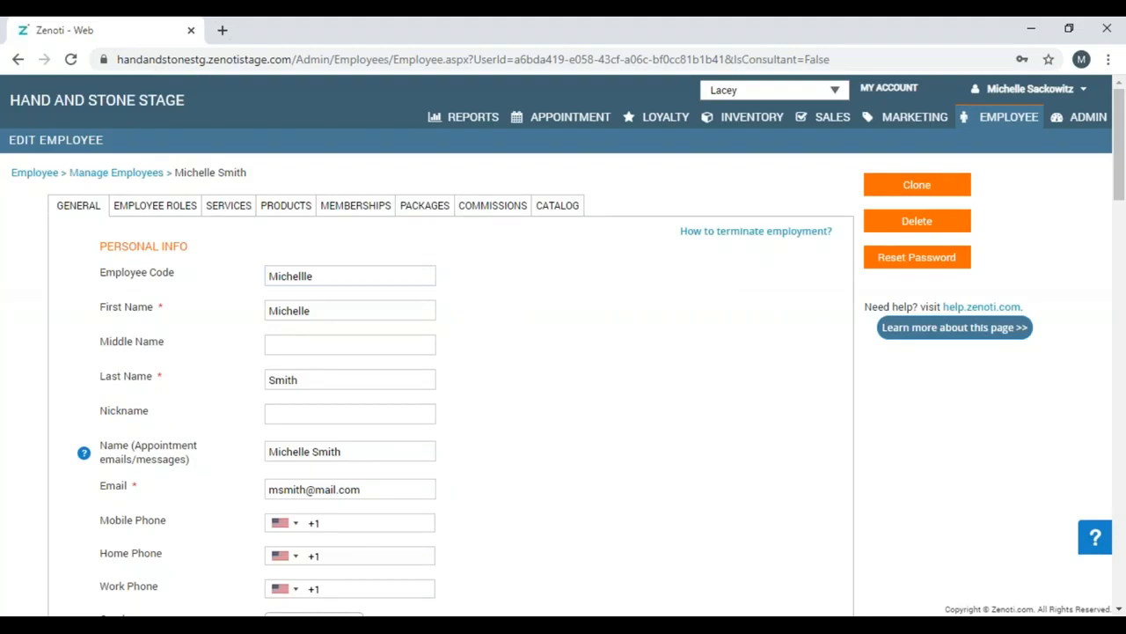
# Go back to the Manage Employees list, which now shows 341 employees.
pyautogui.click(35, 173)
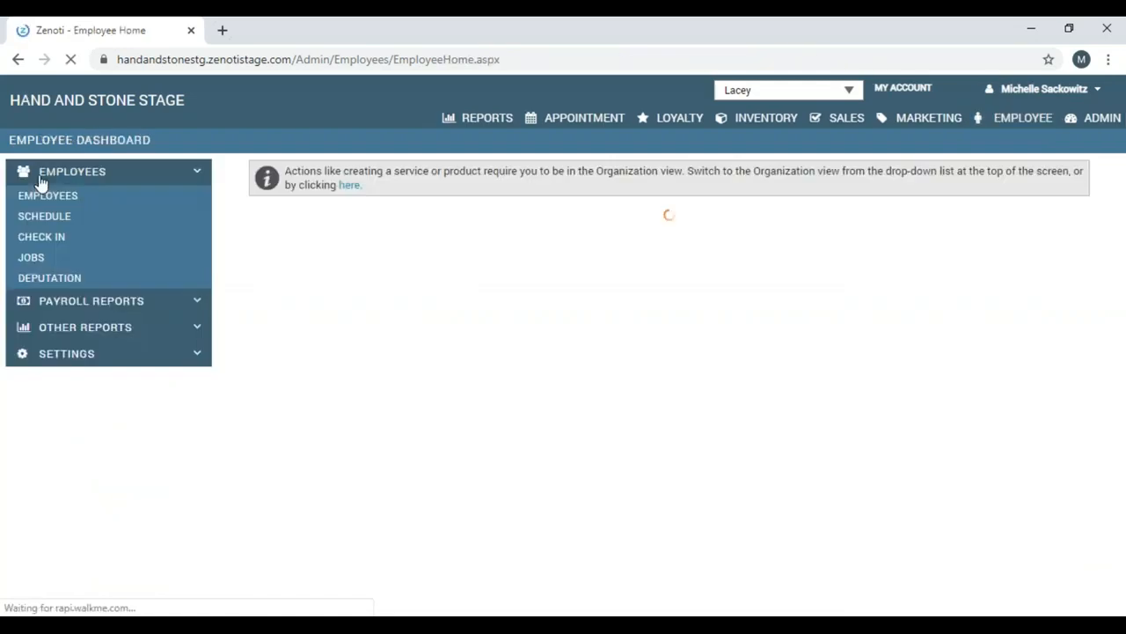
pyautogui.click(43, 199)
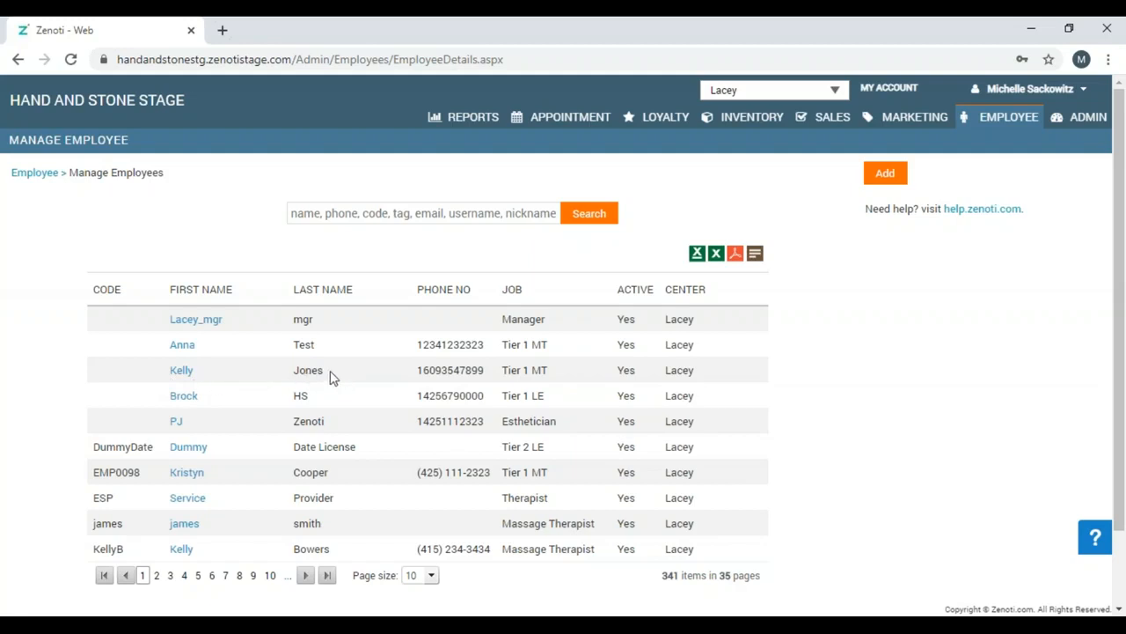
# Open the cloned employee's record and scroll through its copied e-mail, mobile phone and Female gender.
pyautogui.click(182, 376)
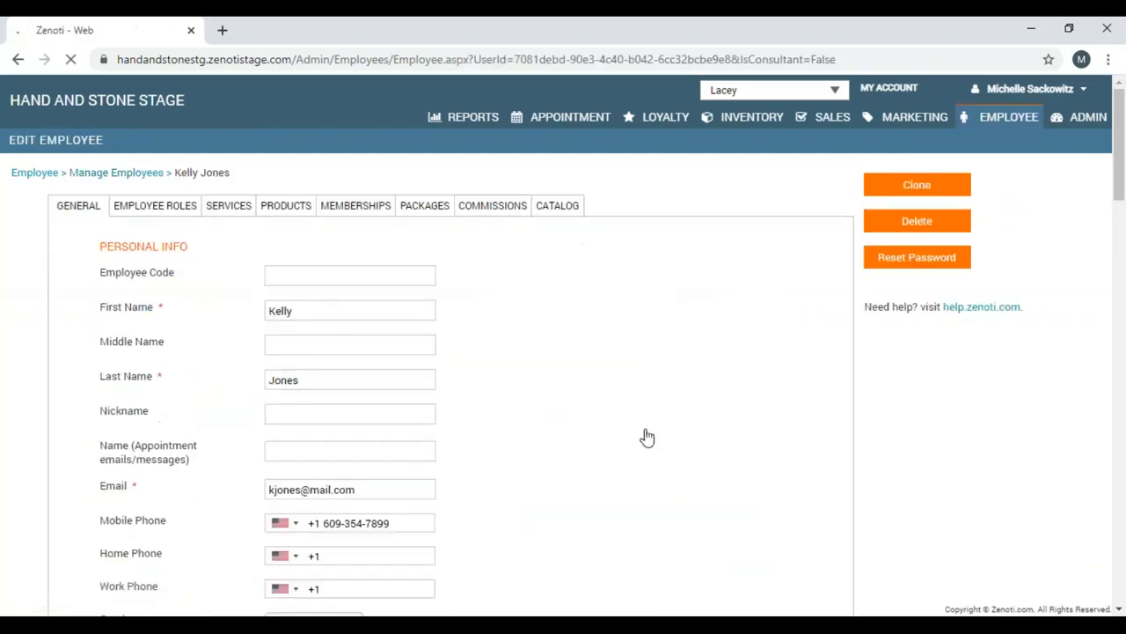
pyautogui.click(1119, 609)
pyautogui.click(1119, 609)
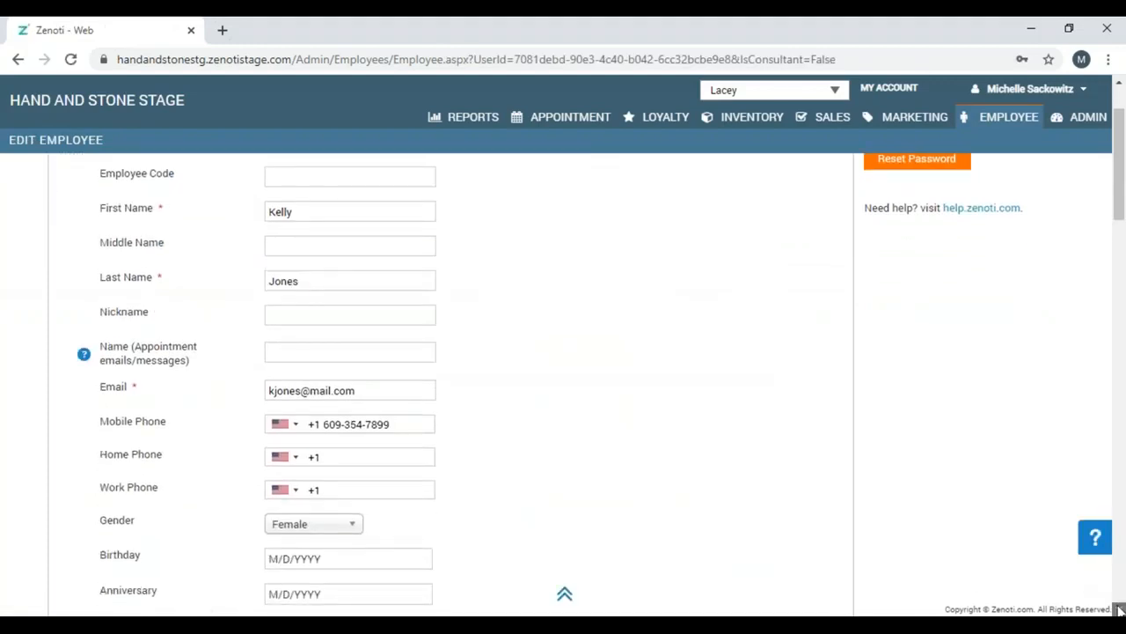
pyautogui.click(1119, 609)
pyautogui.click(1119, 609)
pyautogui.click(1119, 609)
pyautogui.click(1119, 609)
pyautogui.click(1120, 609)
pyautogui.click(1120, 609)
pyautogui.click(1120, 609)
pyautogui.click(1120, 609)
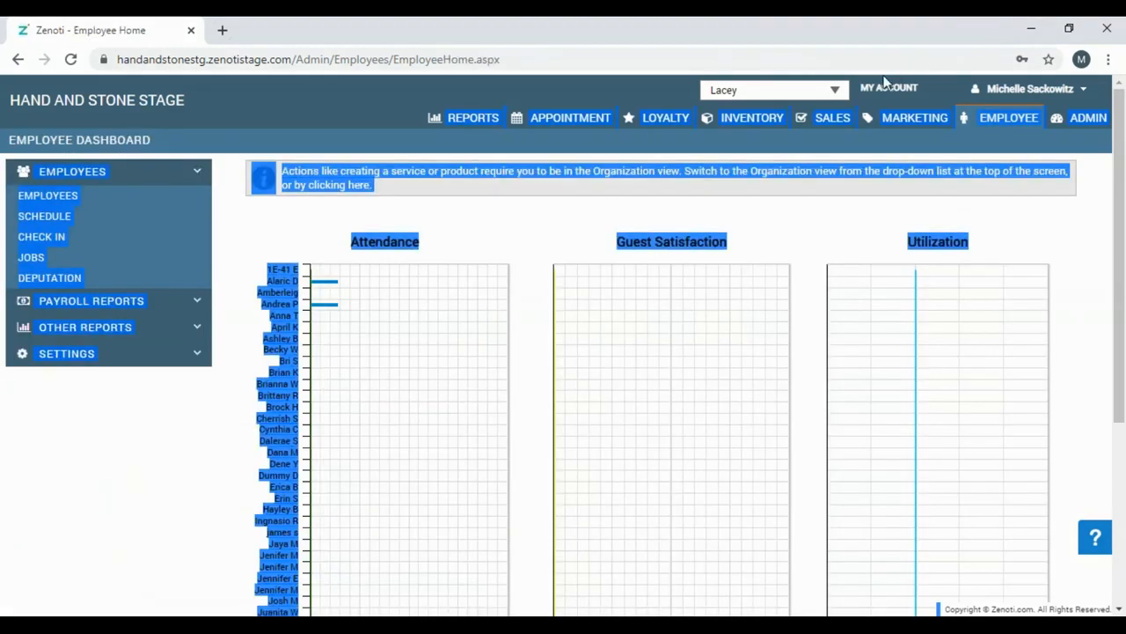
# Go to My Dashboard from the user menu, then to the Employee Schedule page.
pyautogui.click(936, 37)
pyautogui.click(1032, 88)
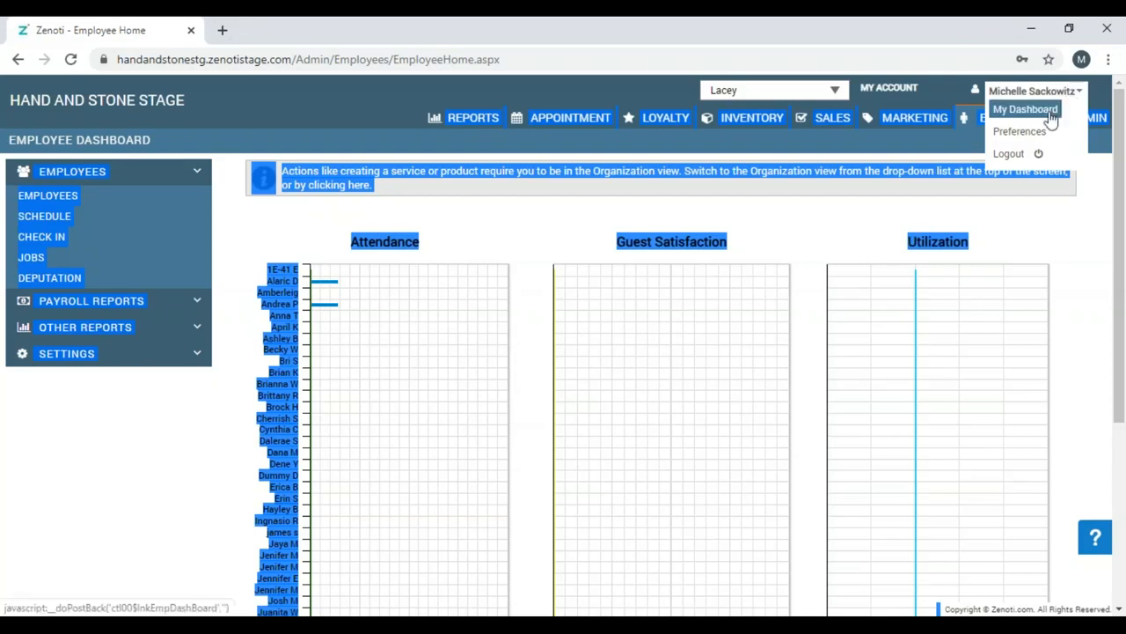
pyautogui.click(1050, 116)
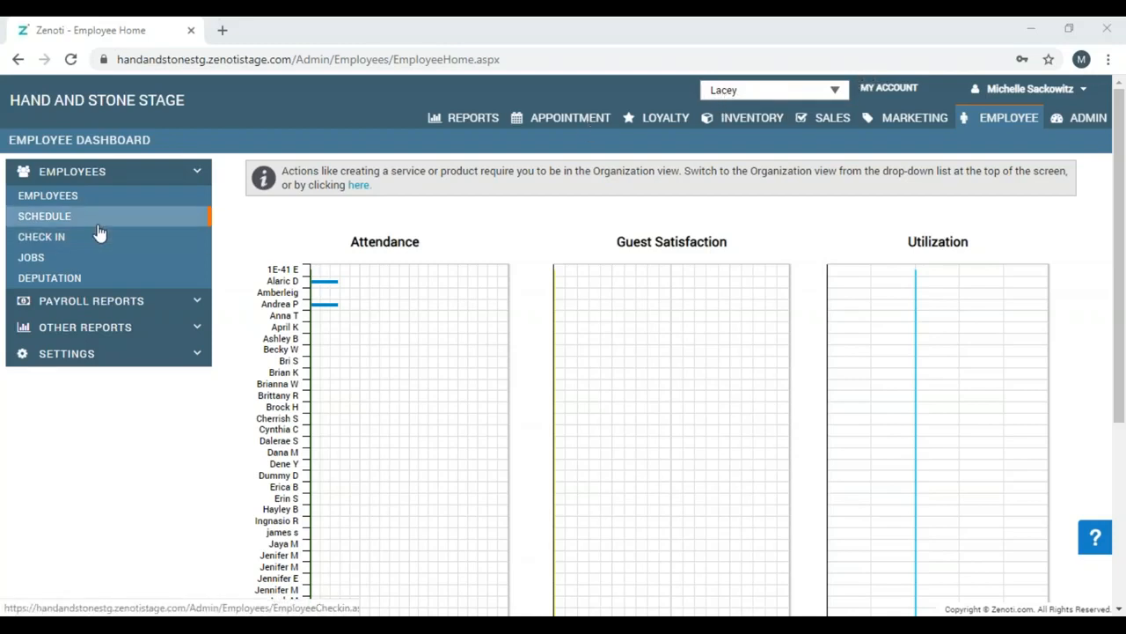
pyautogui.click(52, 224)
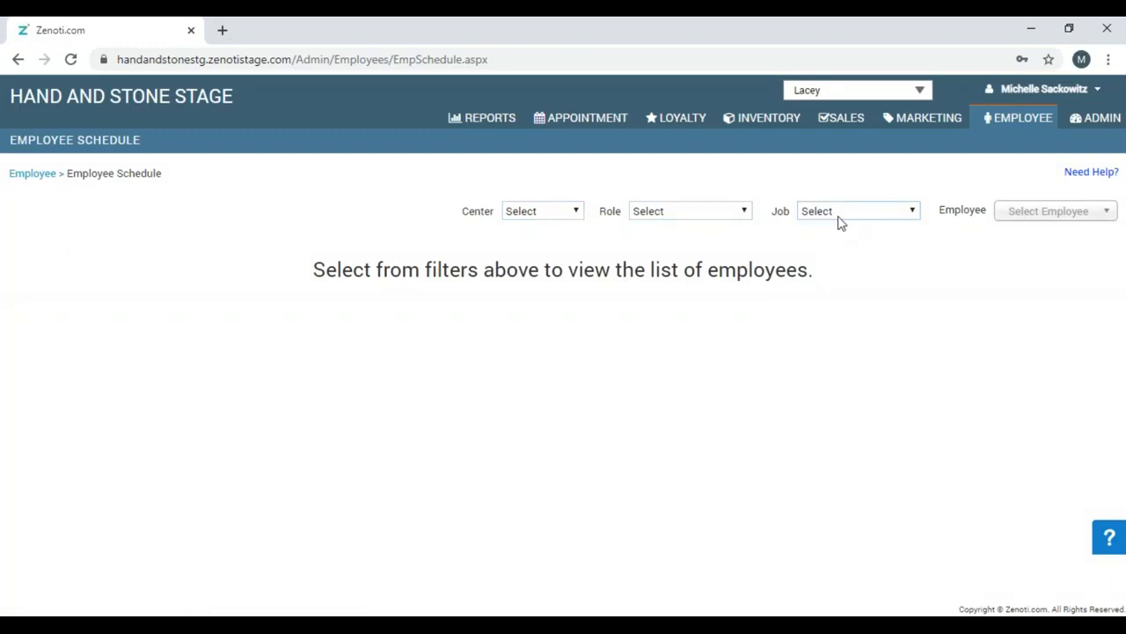
# Filter the schedule to the new therapist (search 'm') to show her Thursday, May 07 shift.
pyautogui.click(1026, 221)
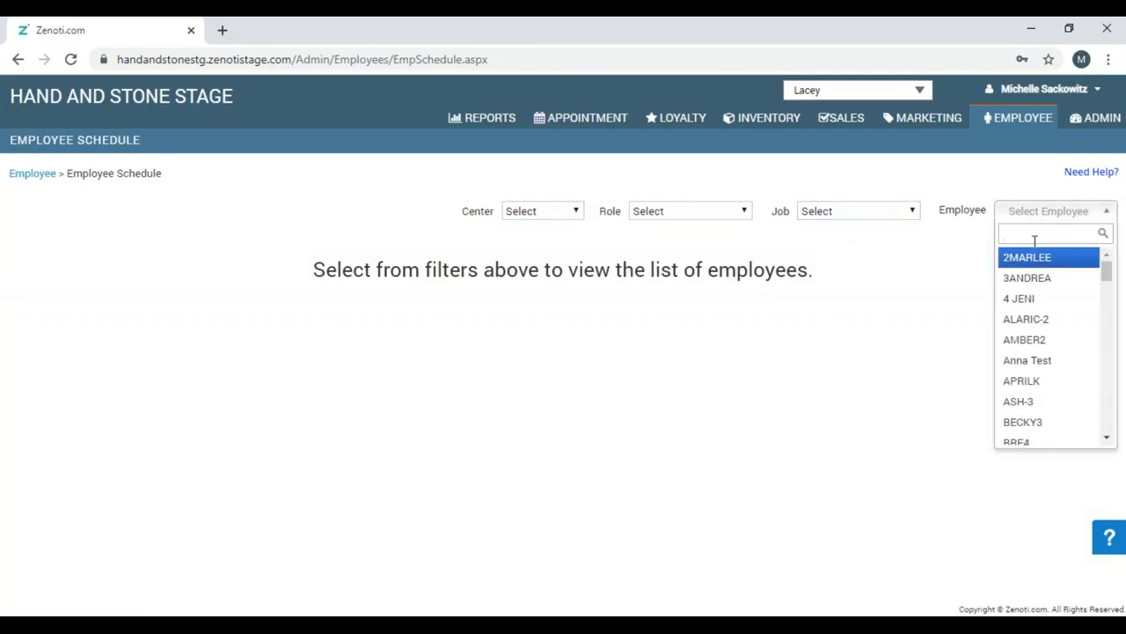
pyautogui.write('m')
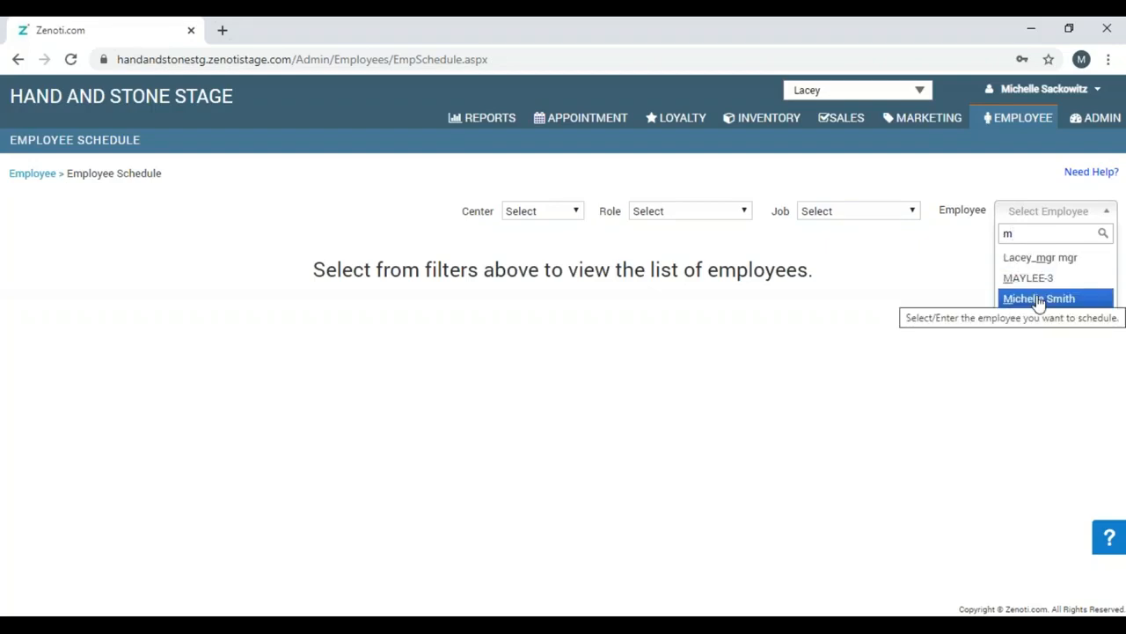
pyautogui.click(1039, 300)
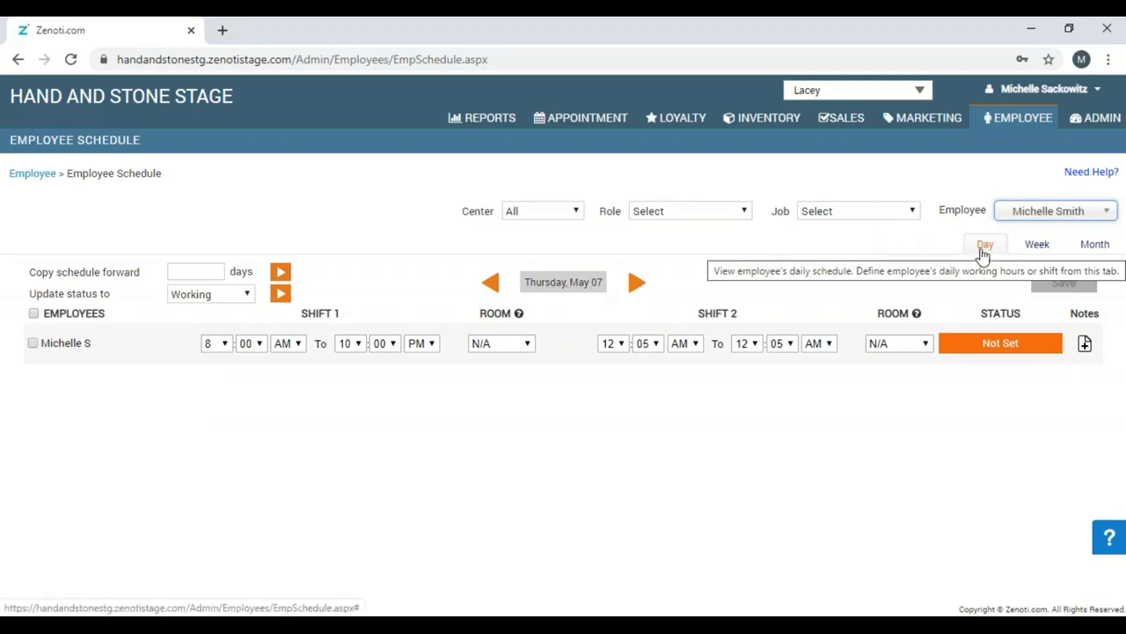
pyautogui.click(211, 345)
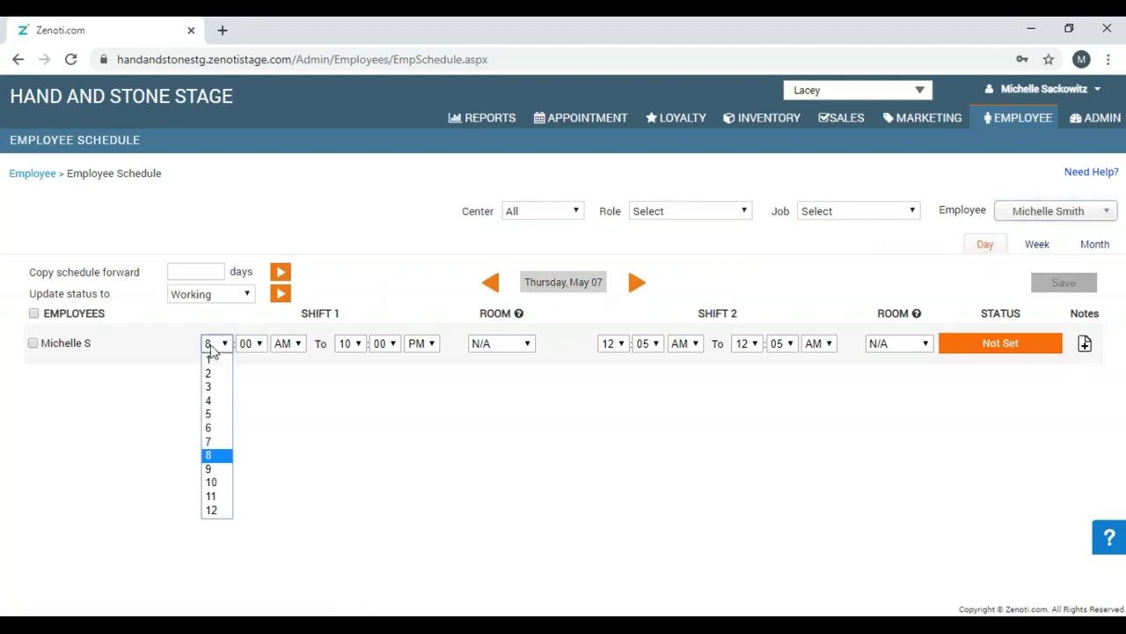
# Save Thursday's Shift 1 as 9:00 AM–3:00 PM and switch the schedule to the Week view.
pyautogui.click(225, 473)
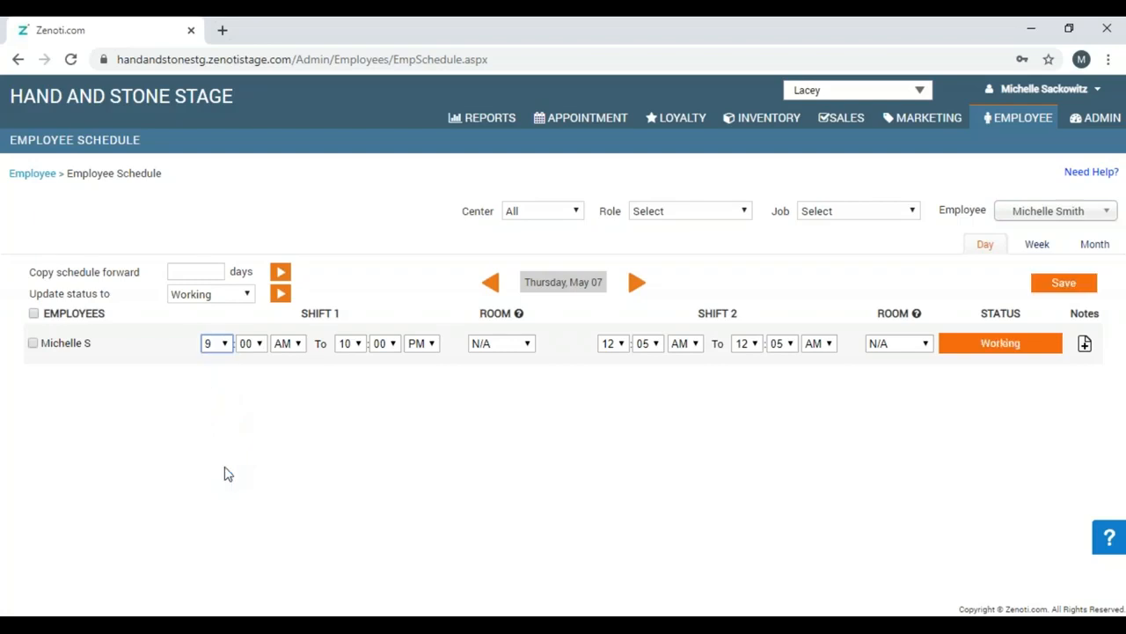
pyautogui.click(358, 348)
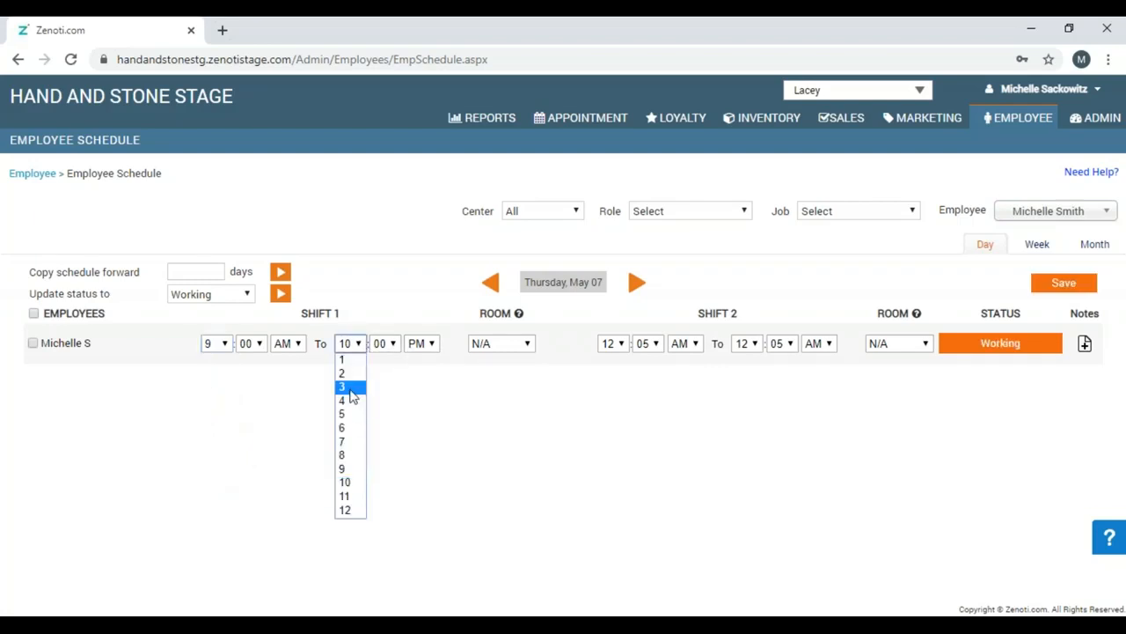
pyautogui.click(350, 396)
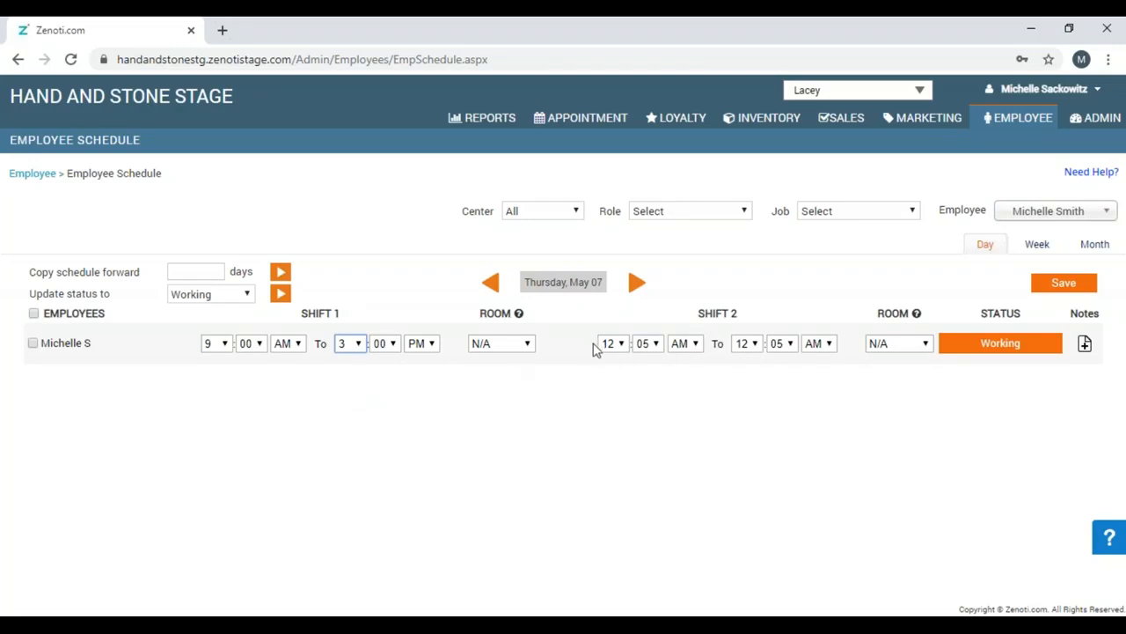
pyautogui.click(1068, 293)
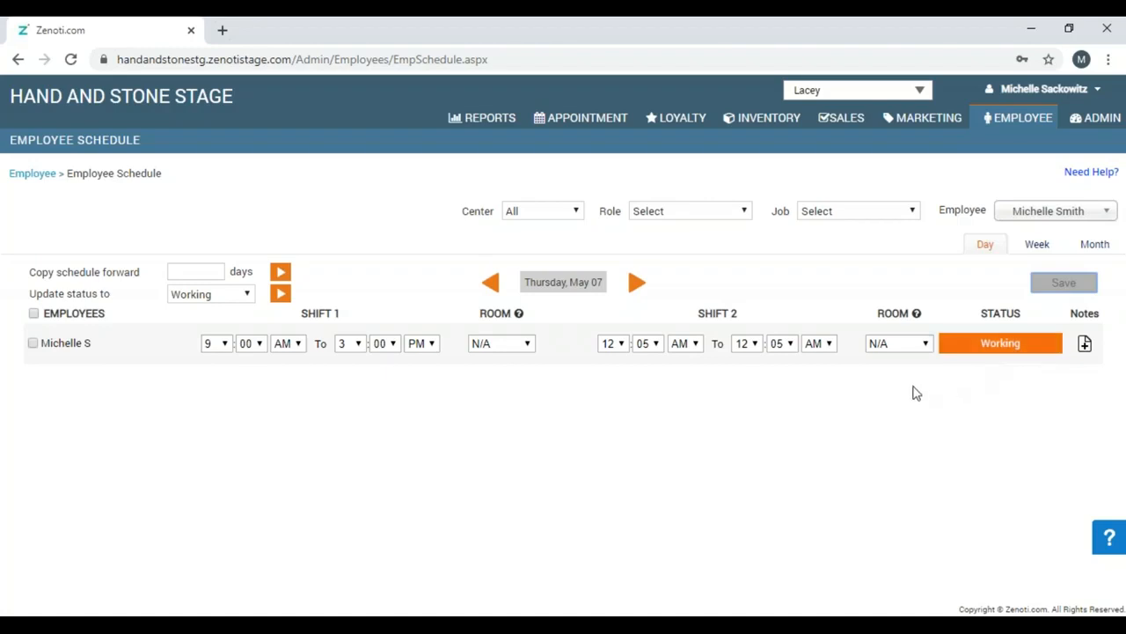
pyautogui.click(1032, 254)
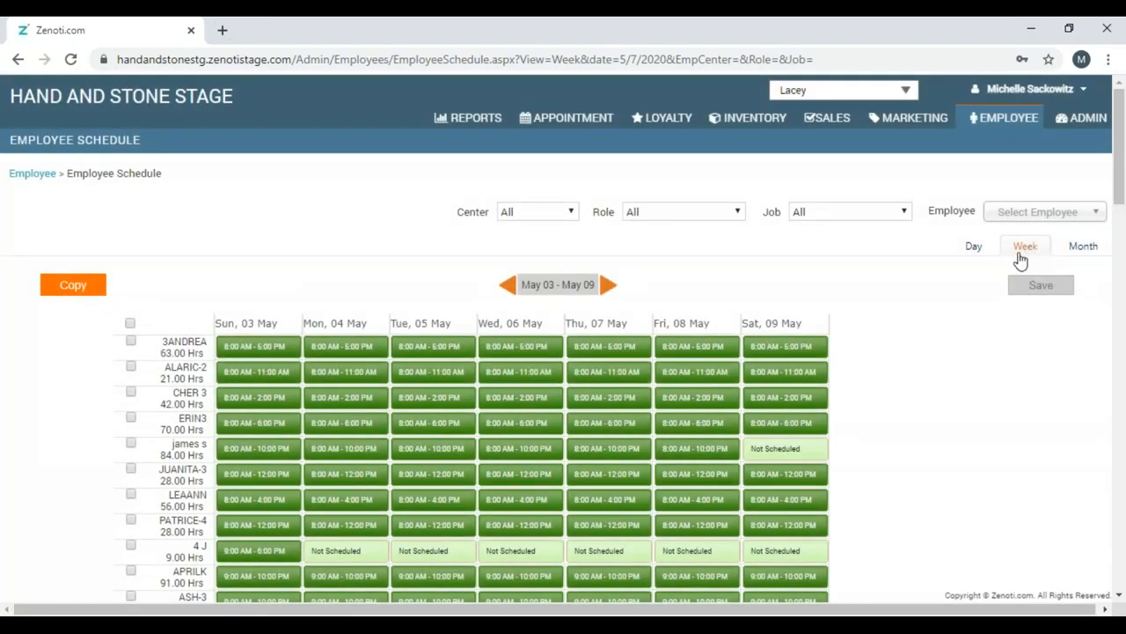
# Filter the weekly schedule to the employee by searching 'mi' in the Employee dropdown.
pyautogui.click(1120, 595)
pyautogui.click(1120, 598)
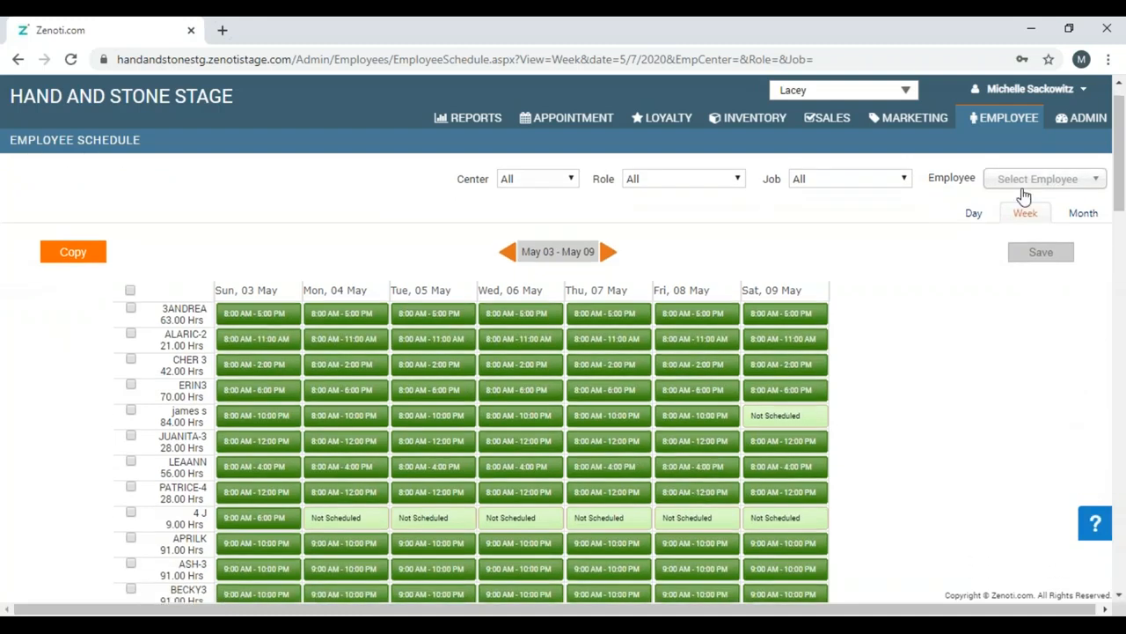
pyautogui.click(1025, 180)
pyautogui.write('mi')
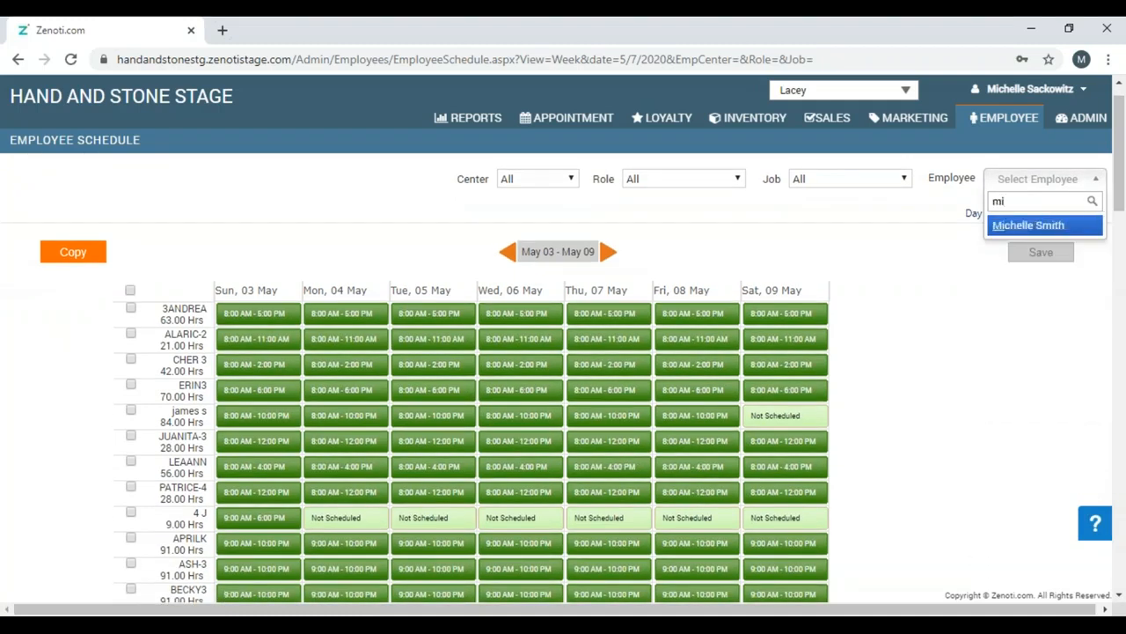
pyautogui.click(1030, 229)
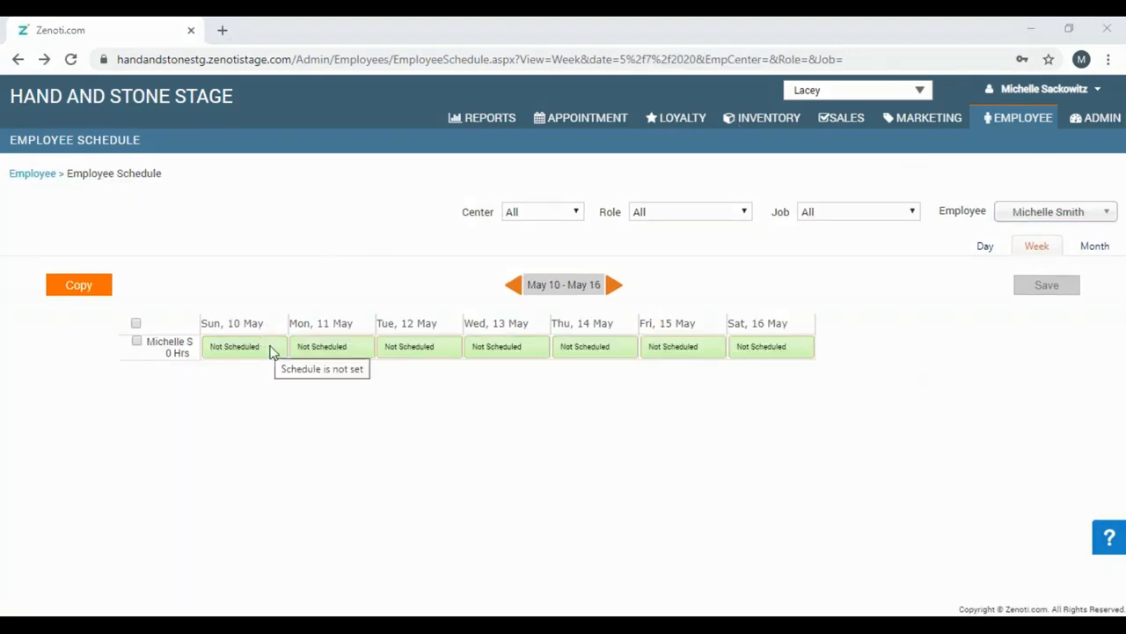
# Add and save a 9:00 AM–3:00 PM working shift on Monday, 11 May.
pyautogui.rightClick(309, 353)
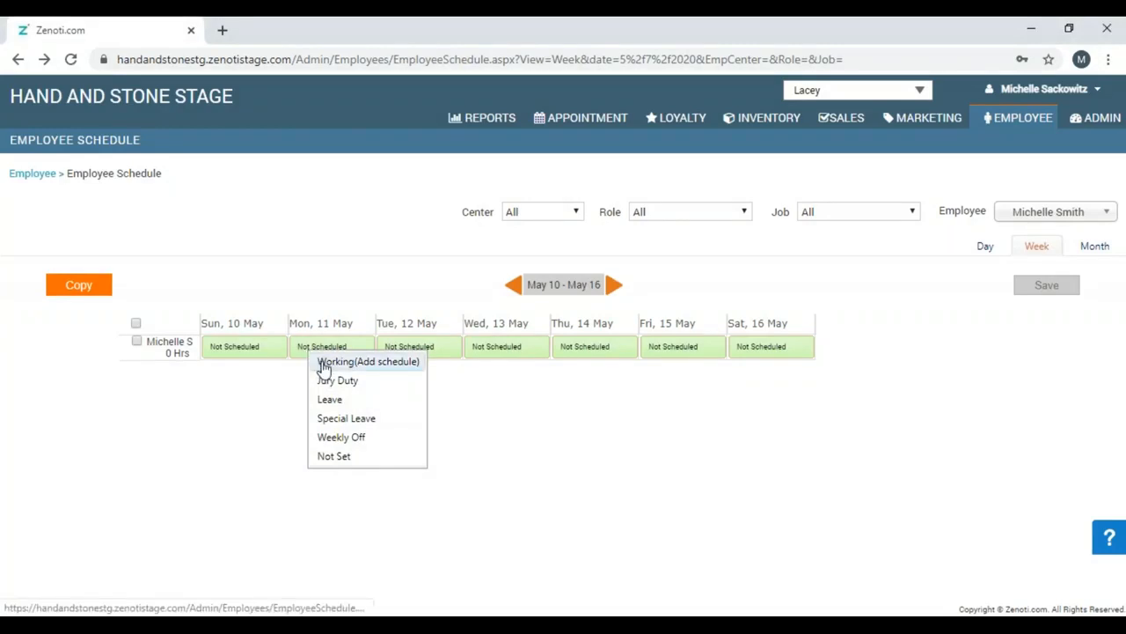
pyautogui.click(322, 363)
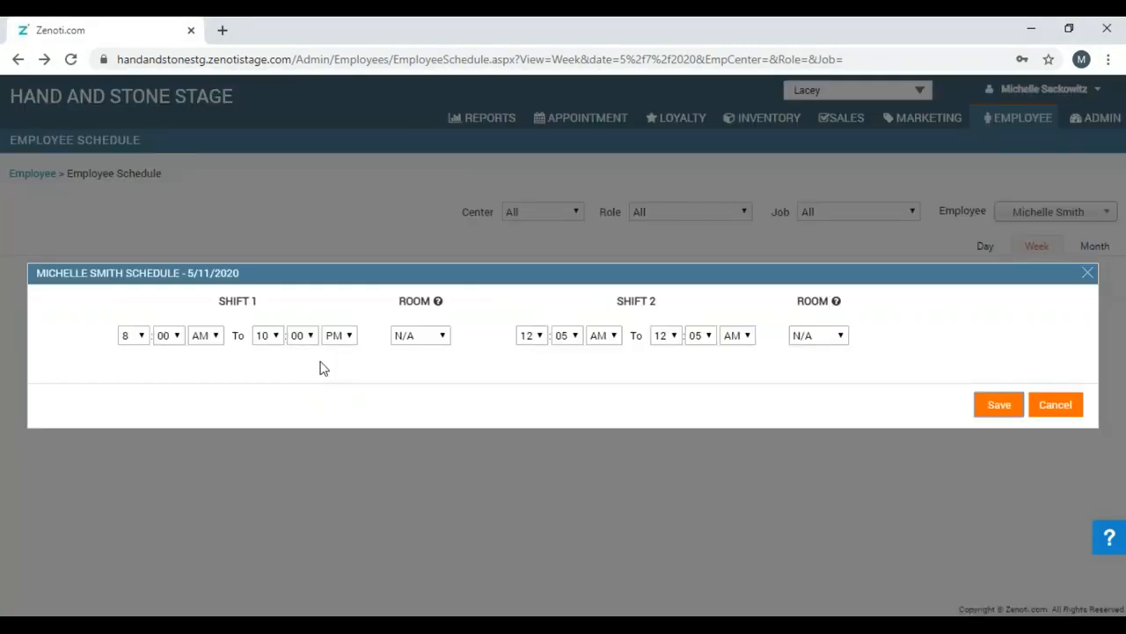
pyautogui.click(142, 337)
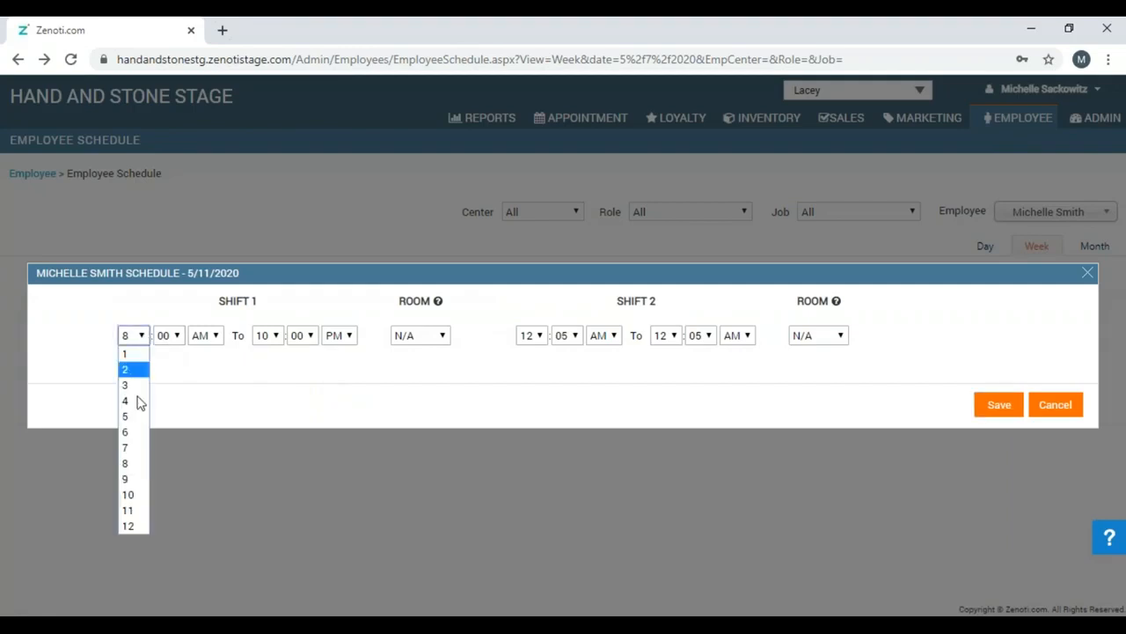
pyautogui.click(130, 478)
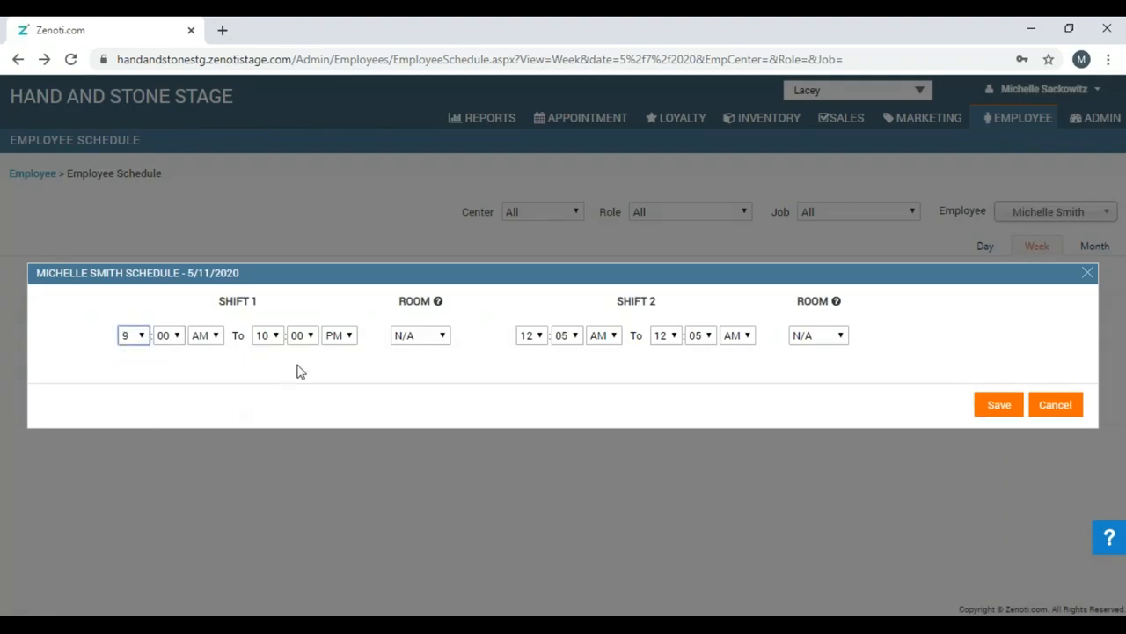
pyautogui.click(278, 339)
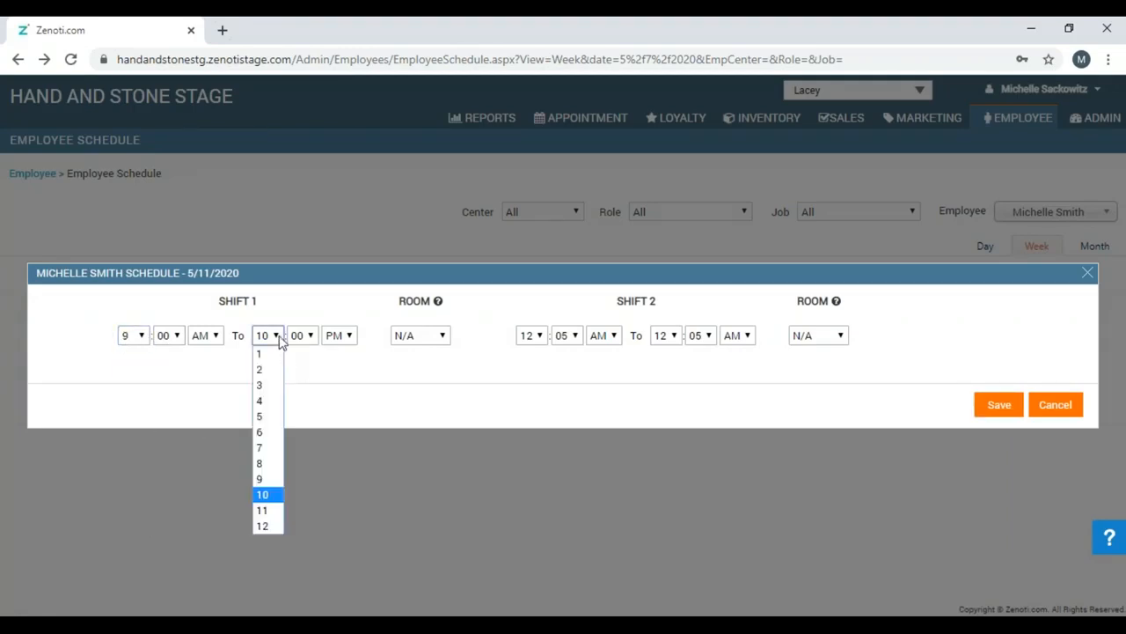
pyautogui.click(273, 388)
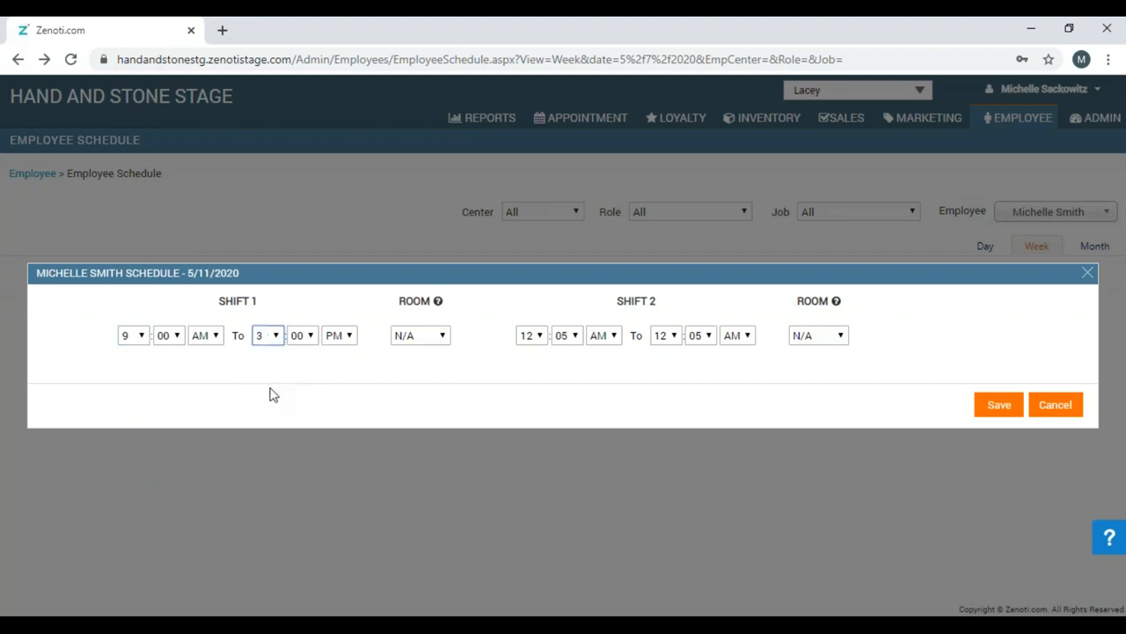
pyautogui.click(347, 390)
pyautogui.click(997, 410)
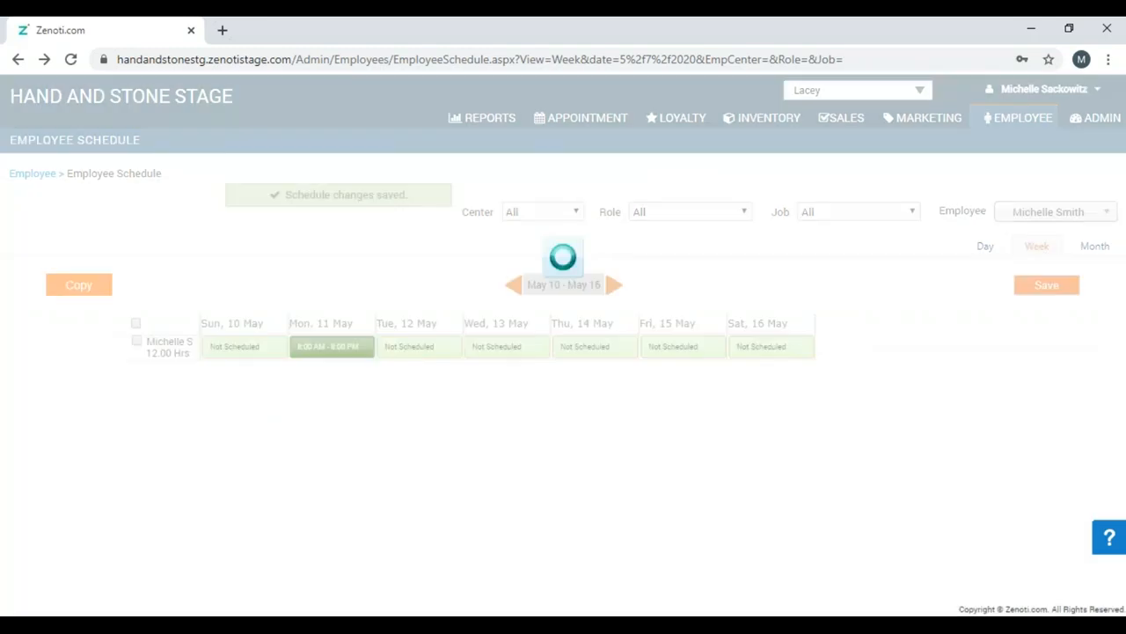
# Add a 9:00 AM–3:00 PM working shift on Wednesday, 13 May and save the week.
pyautogui.click(505, 352)
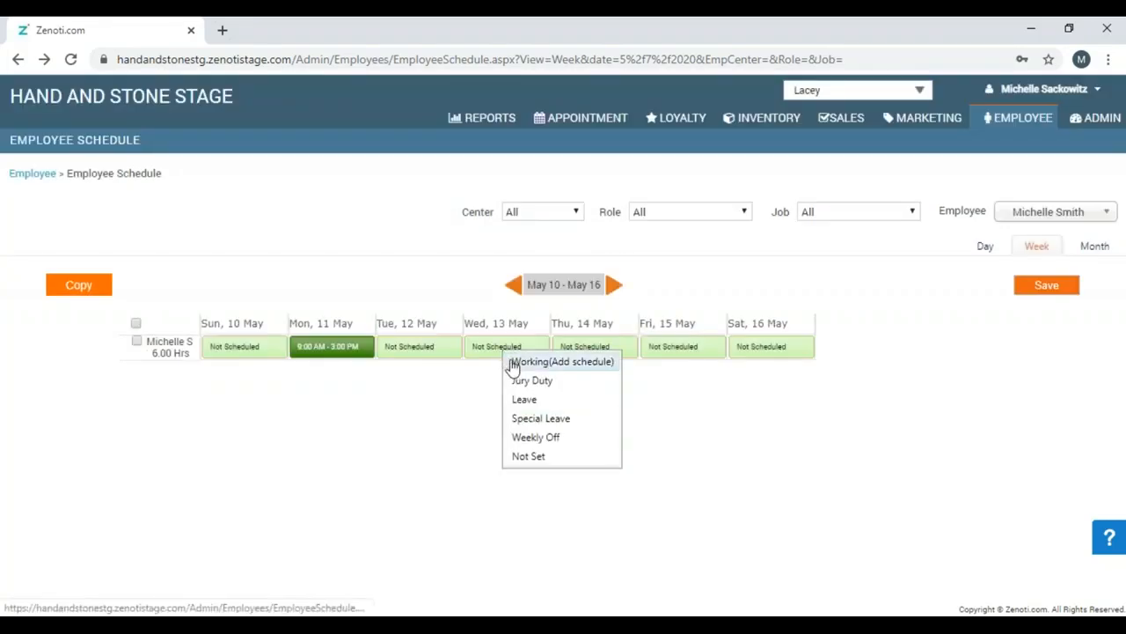
pyautogui.click(515, 362)
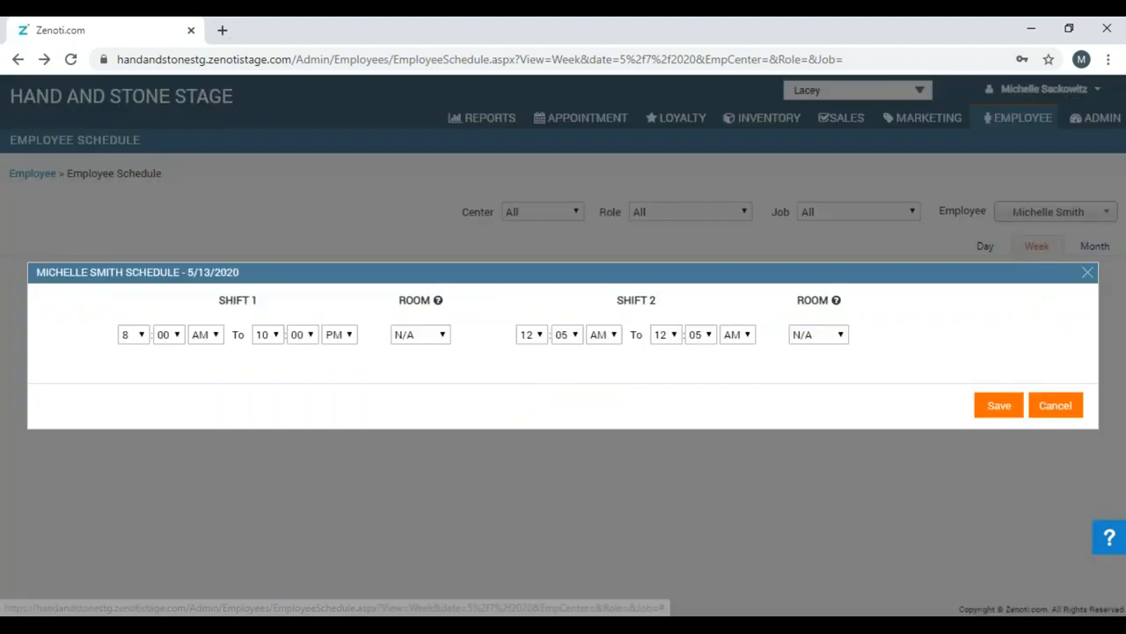
pyautogui.click(143, 341)
pyautogui.click(138, 476)
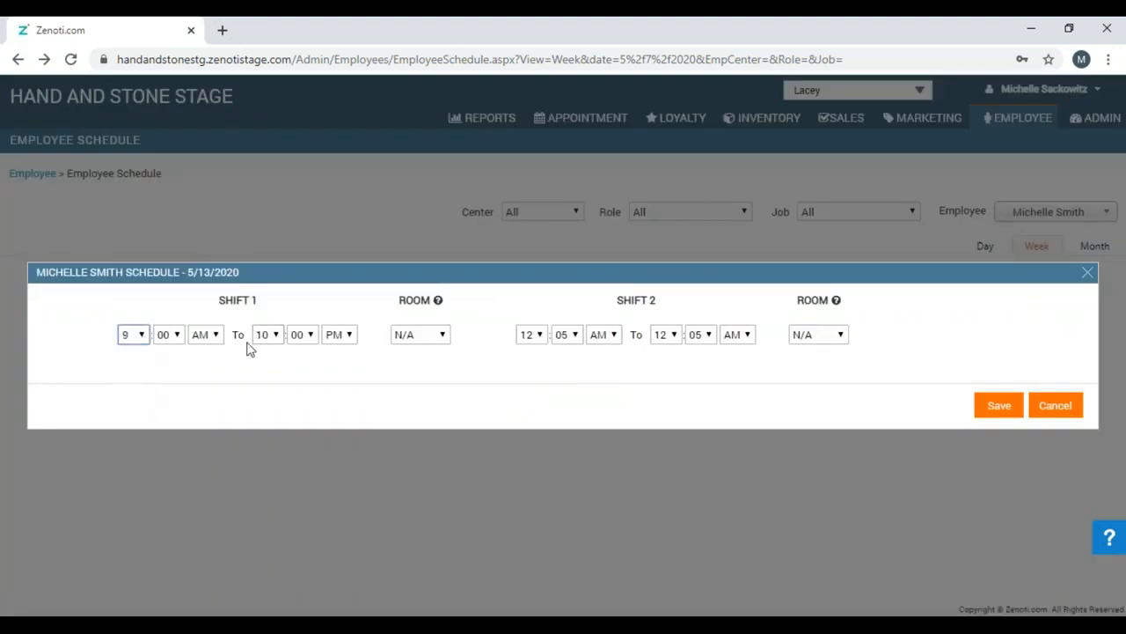
pyautogui.click(276, 338)
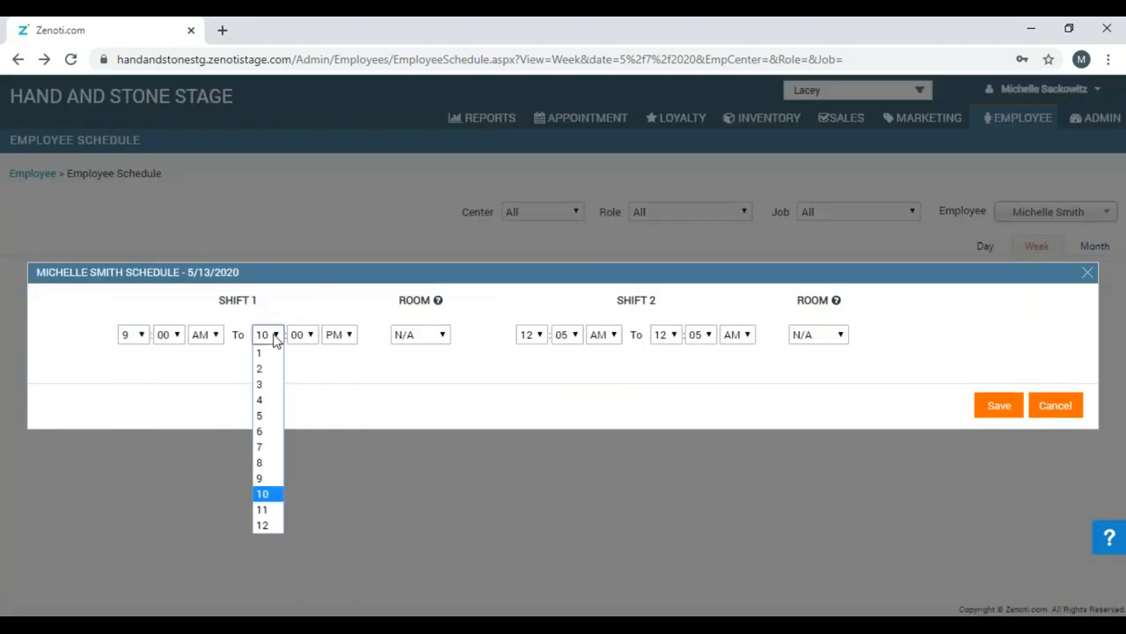
pyautogui.click(263, 392)
pyautogui.click(1001, 412)
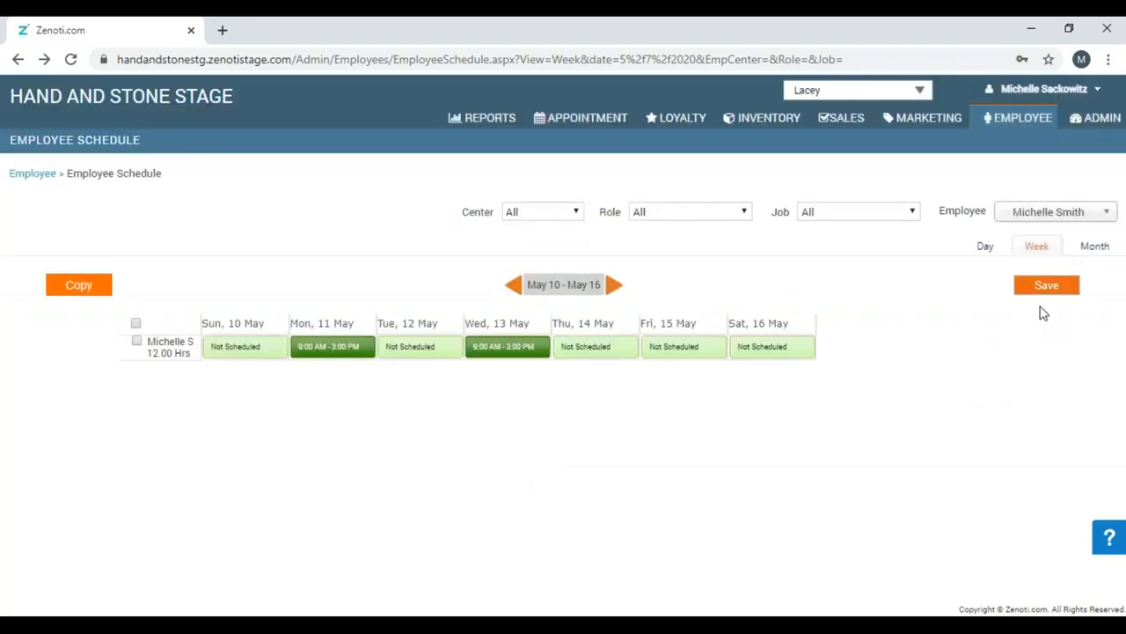
pyautogui.click(1048, 287)
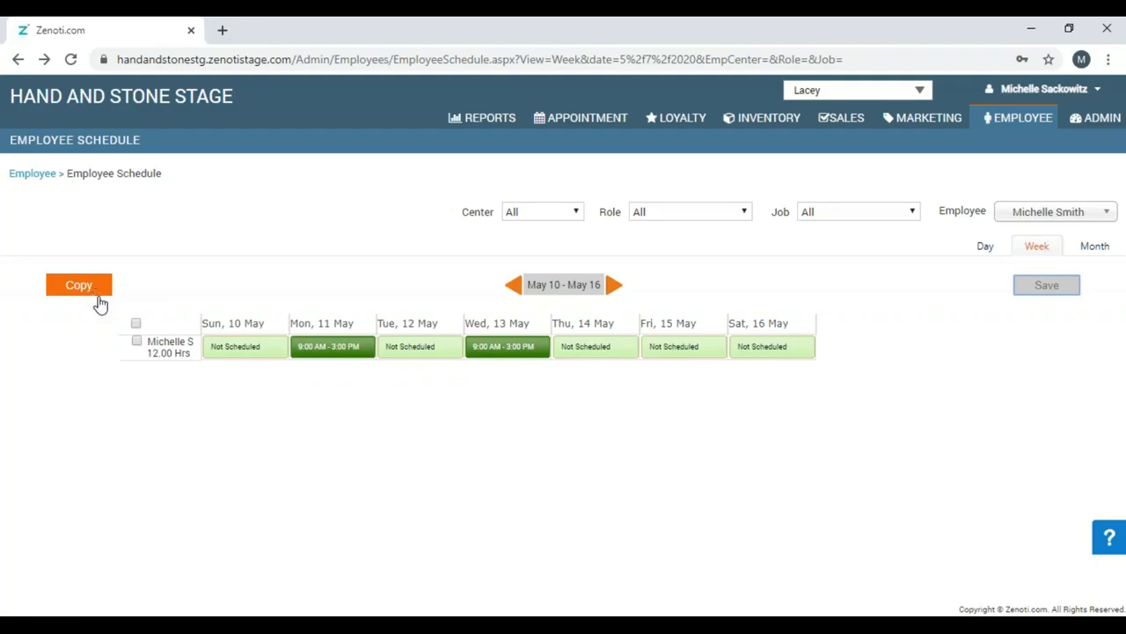
pyautogui.click(136, 341)
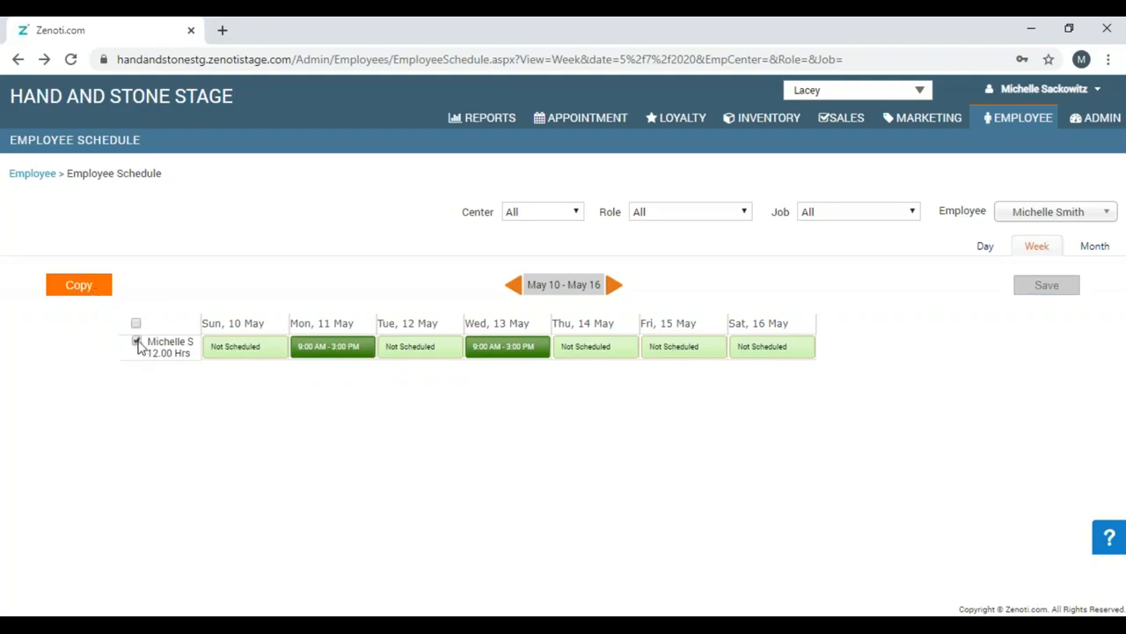
# Copy the employee's schedule forward into the next 52 weeks and acknowledge the confirmation.
pyautogui.click(95, 290)
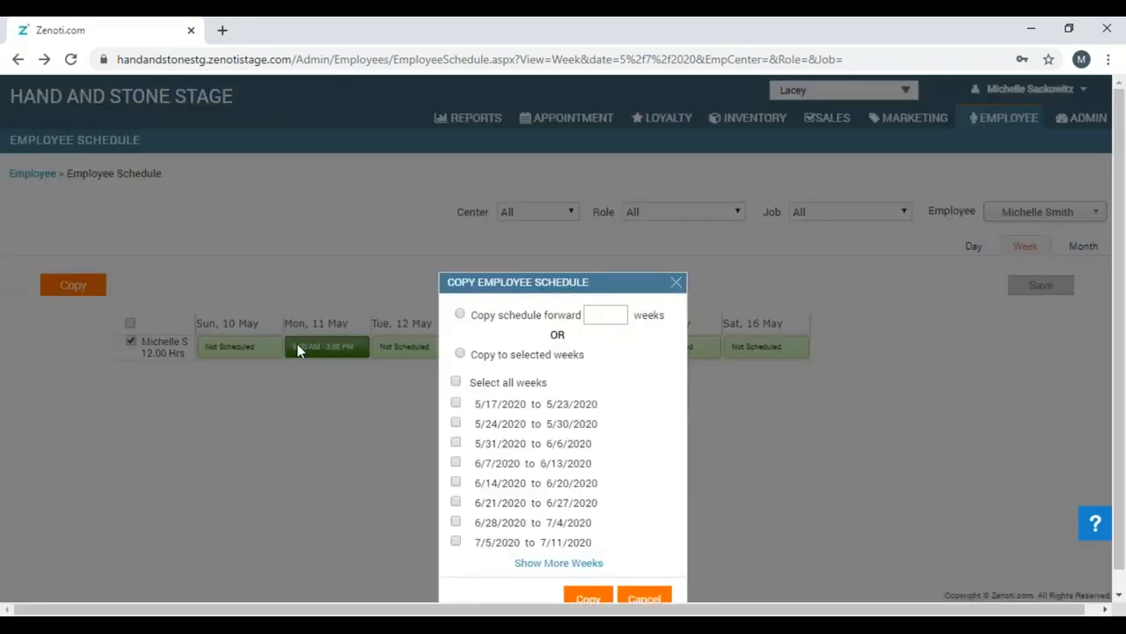
pyautogui.click(460, 315)
pyautogui.click(461, 355)
pyautogui.click(614, 314)
pyautogui.write('52')
pyautogui.click(599, 599)
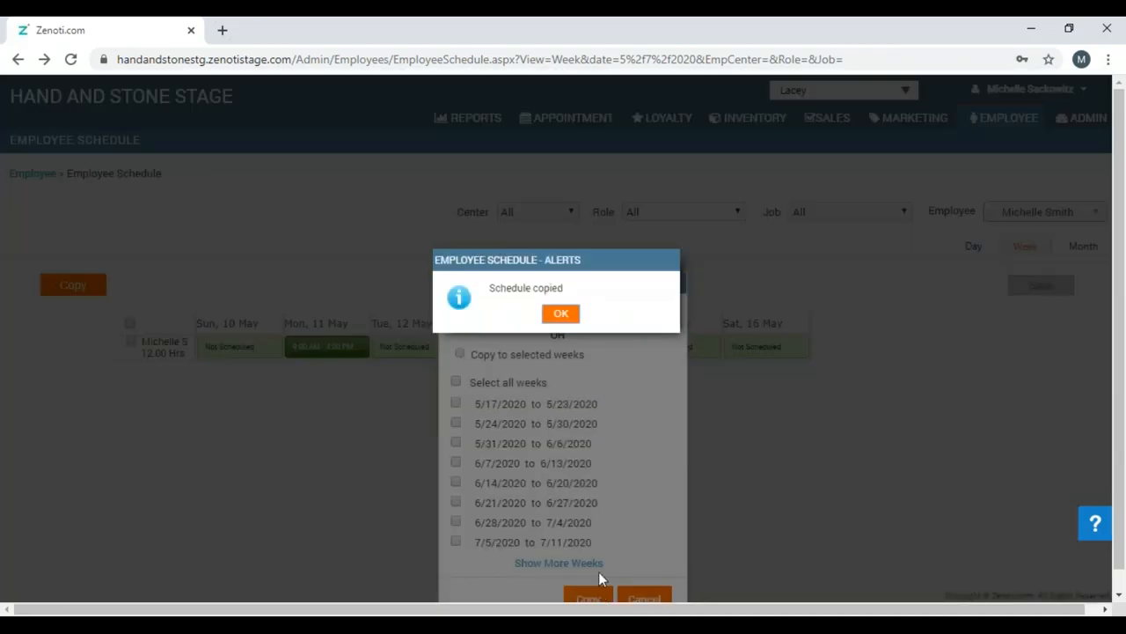
pyautogui.click(562, 315)
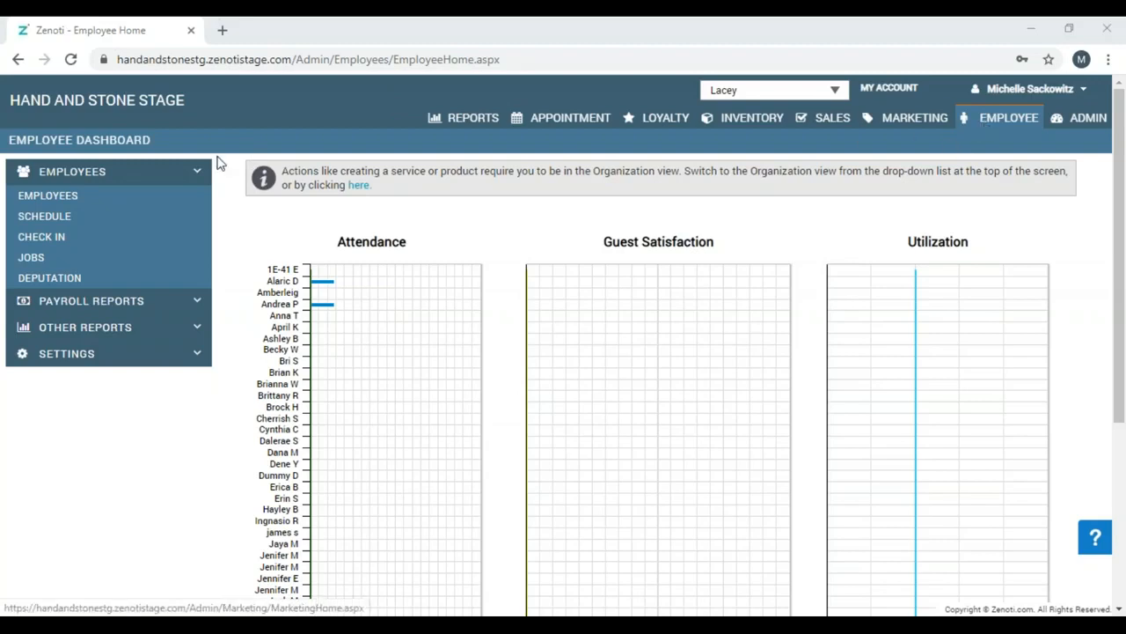
# Go to the Manage Employee Check In page for 5/7/2020.
pyautogui.click(41, 241)
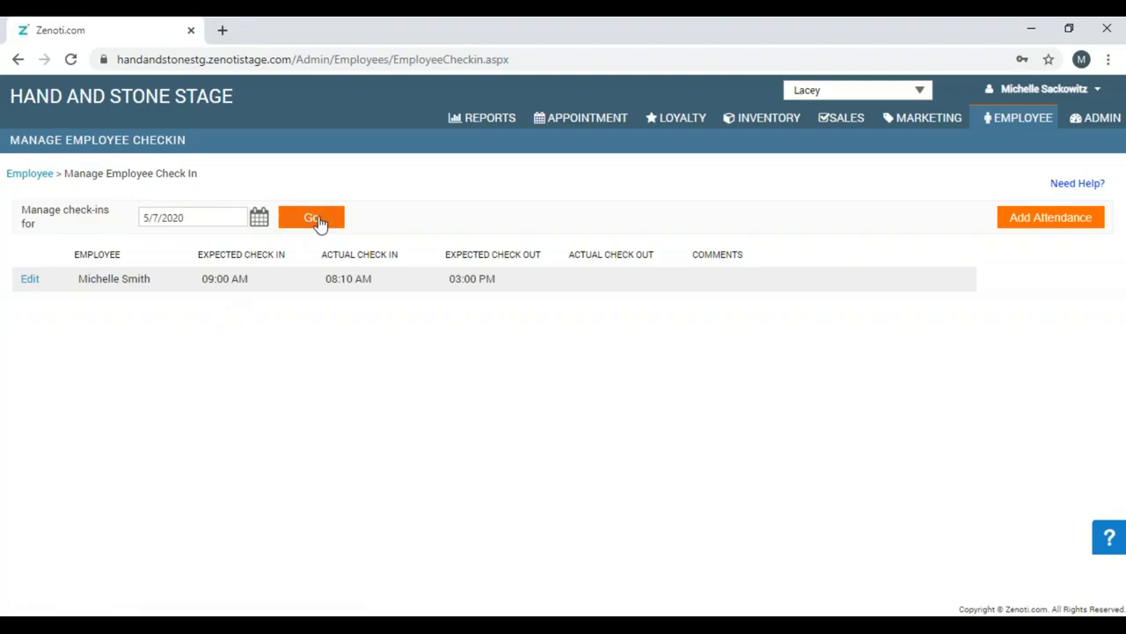
# Record the employee's 5/7/2020 actual attendance as 10:00 AM check-in and 4:00 PM check-out.
pyautogui.click(32, 280)
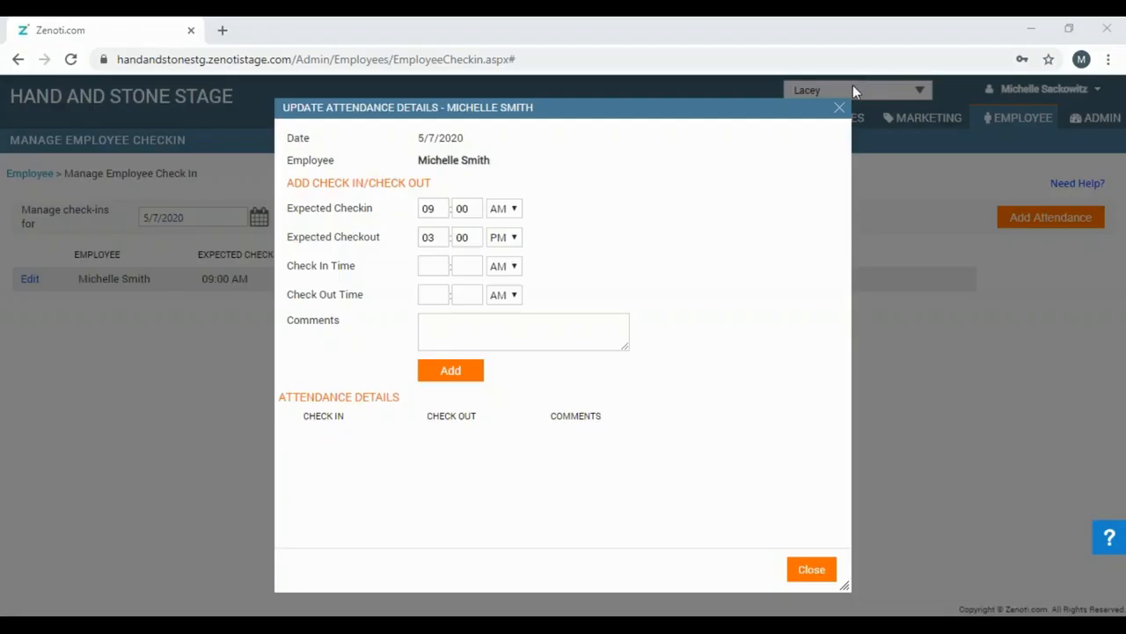
pyautogui.click(431, 267)
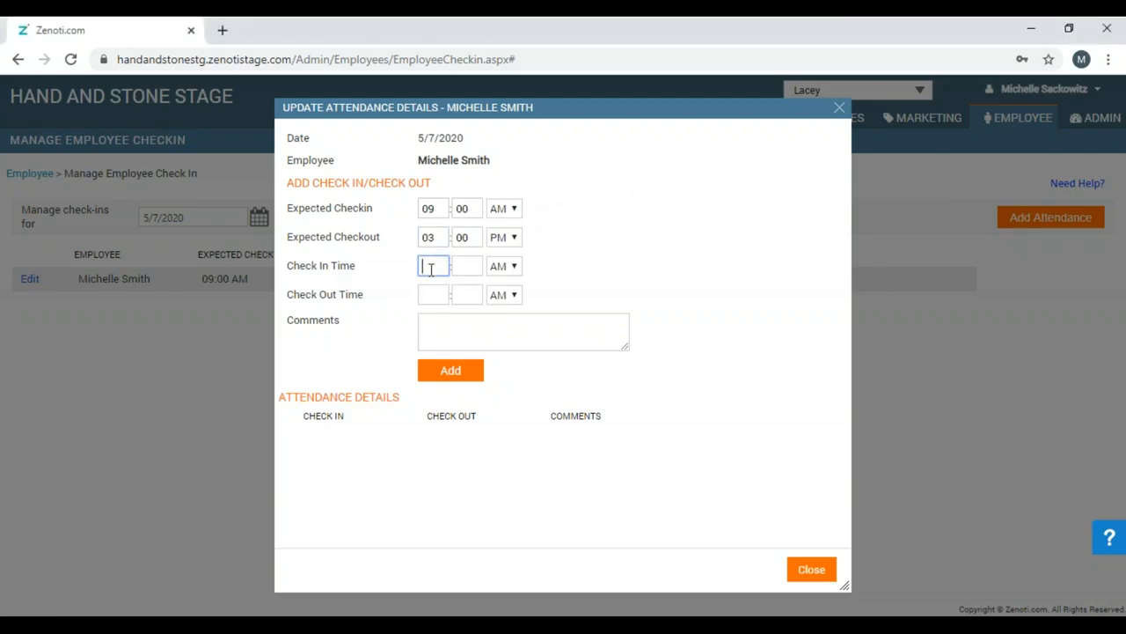
pyautogui.write('10')
pyautogui.press('Tab')
pyautogui.write('00')
pyautogui.click(435, 293)
pyautogui.write('4')
pyautogui.press('Tab')
pyautogui.write('00')
pyautogui.press('Tab')
pyautogui.press('Down')
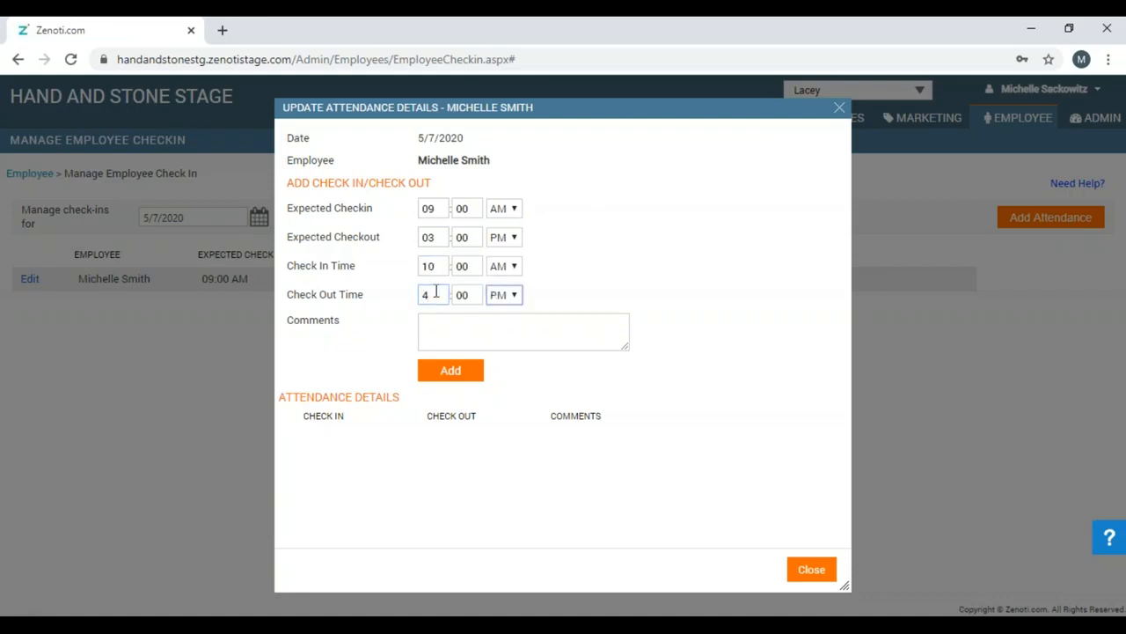
pyautogui.click(465, 380)
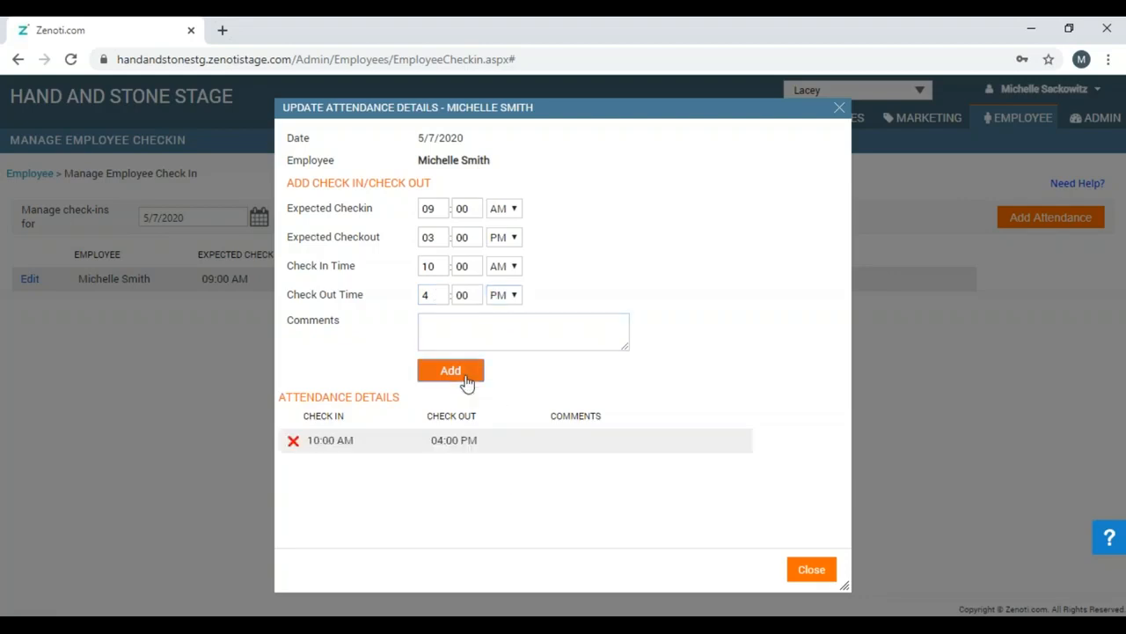
pyautogui.click(802, 576)
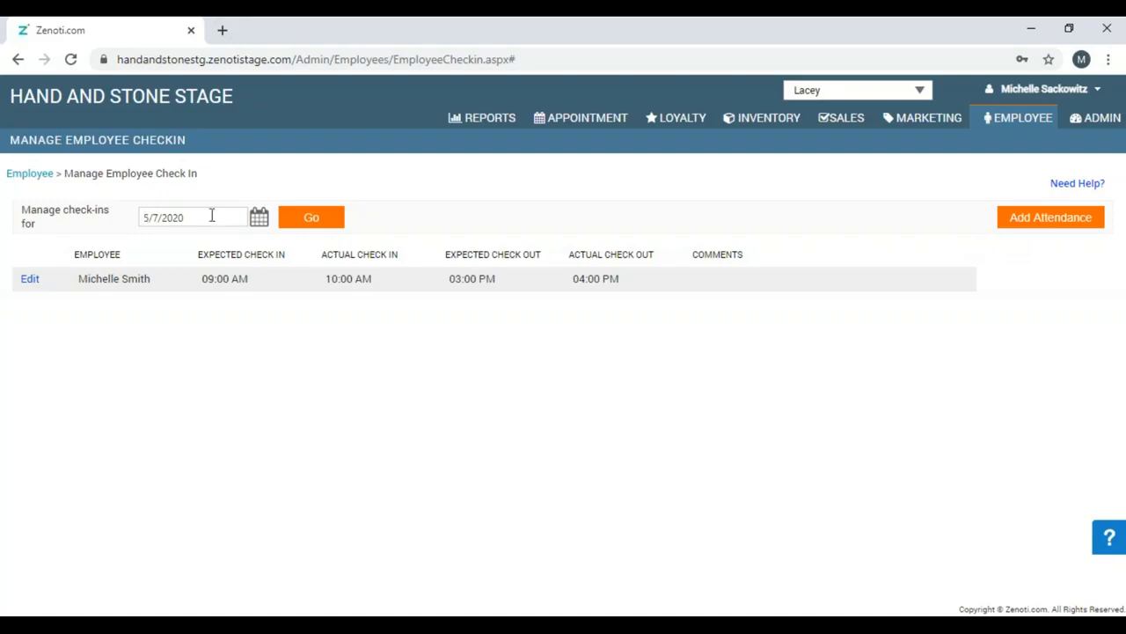
# Start a new attendance record and select the second employee.
pyautogui.click(1032, 227)
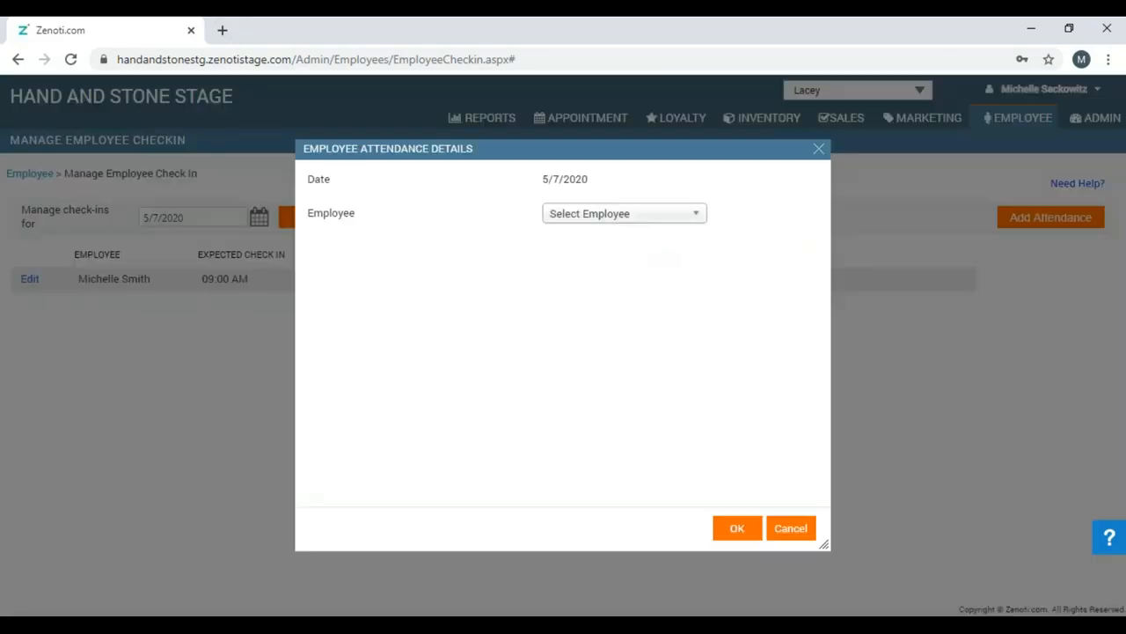
pyautogui.click(694, 220)
pyautogui.write('k')
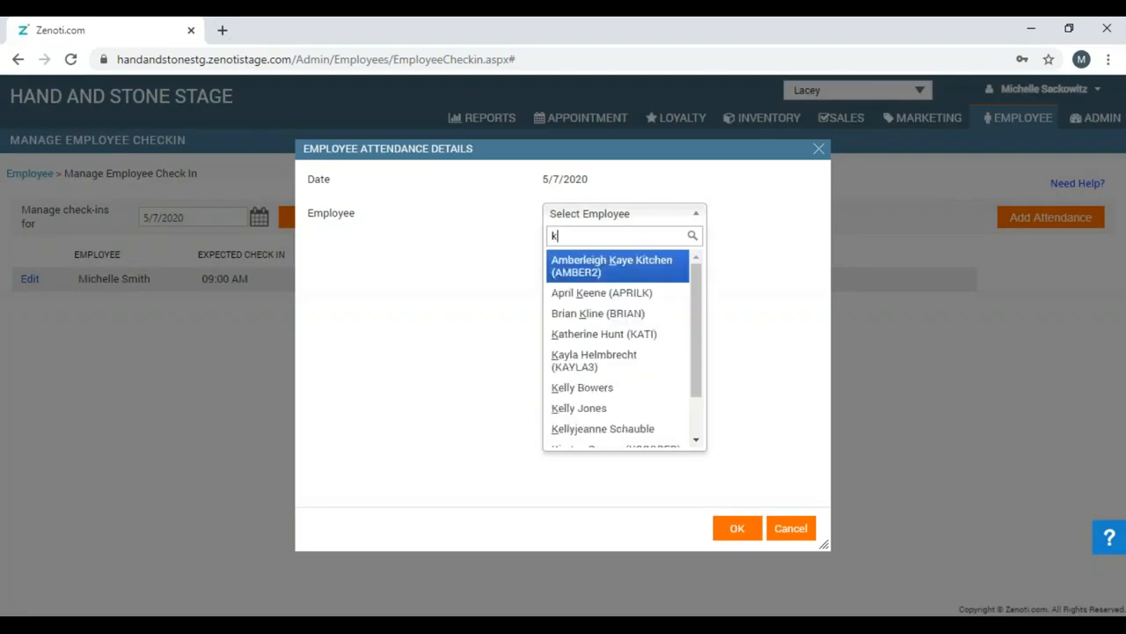
pyautogui.click(554, 409)
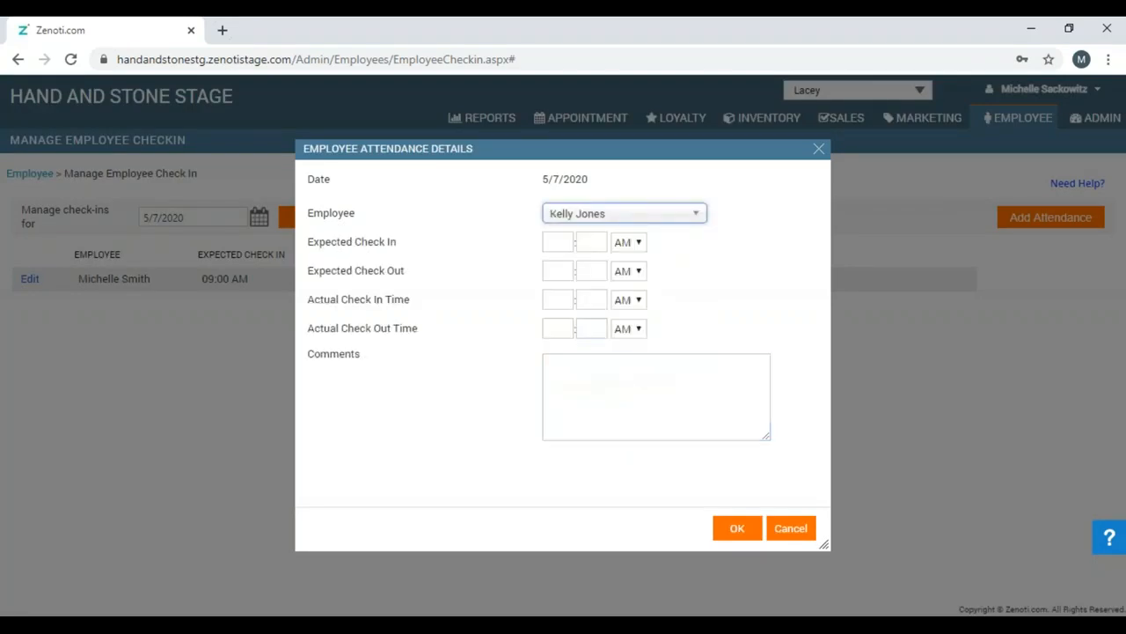
# Enter expected check-in 9:00 AM and check-out 3:00 PM.
pyautogui.click(560, 244)
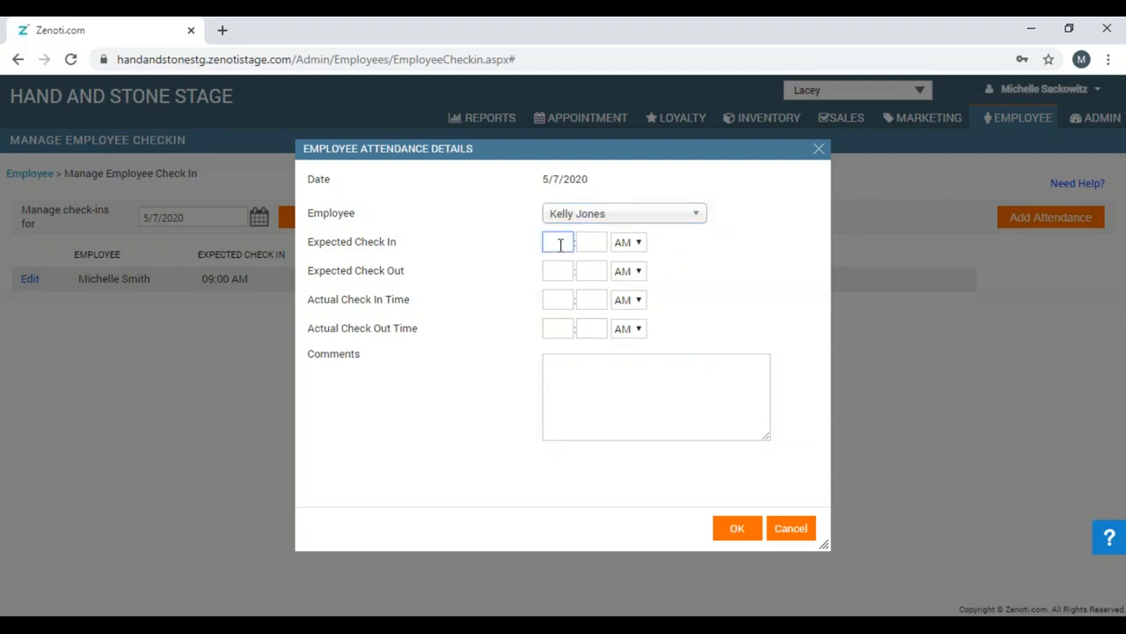
pyautogui.write('9')
pyautogui.press('Tab')
pyautogui.write('00')
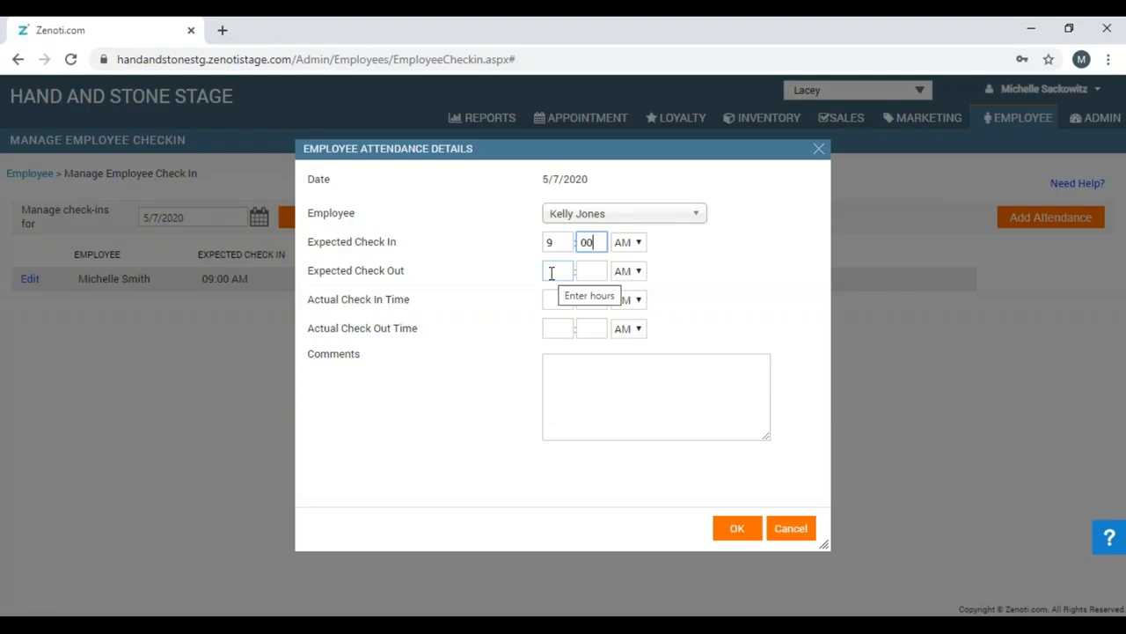
pyautogui.click(552, 273)
pyautogui.write('3')
pyautogui.press('Tab')
pyautogui.write('00')
pyautogui.press('Tab')
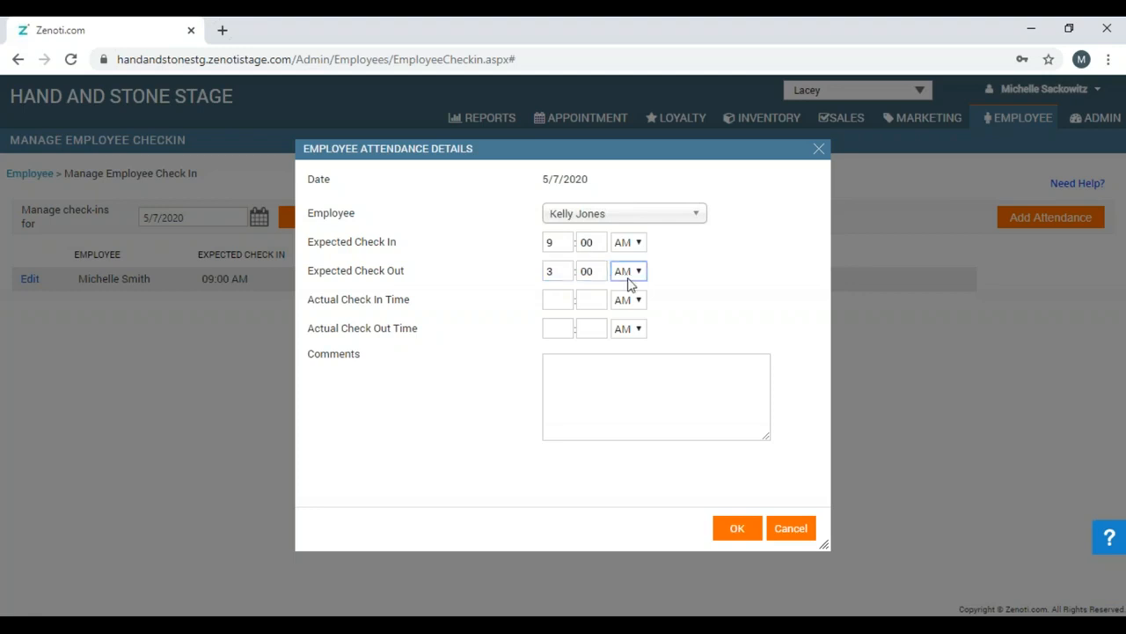
pyautogui.press('Down')
pyautogui.click(737, 531)
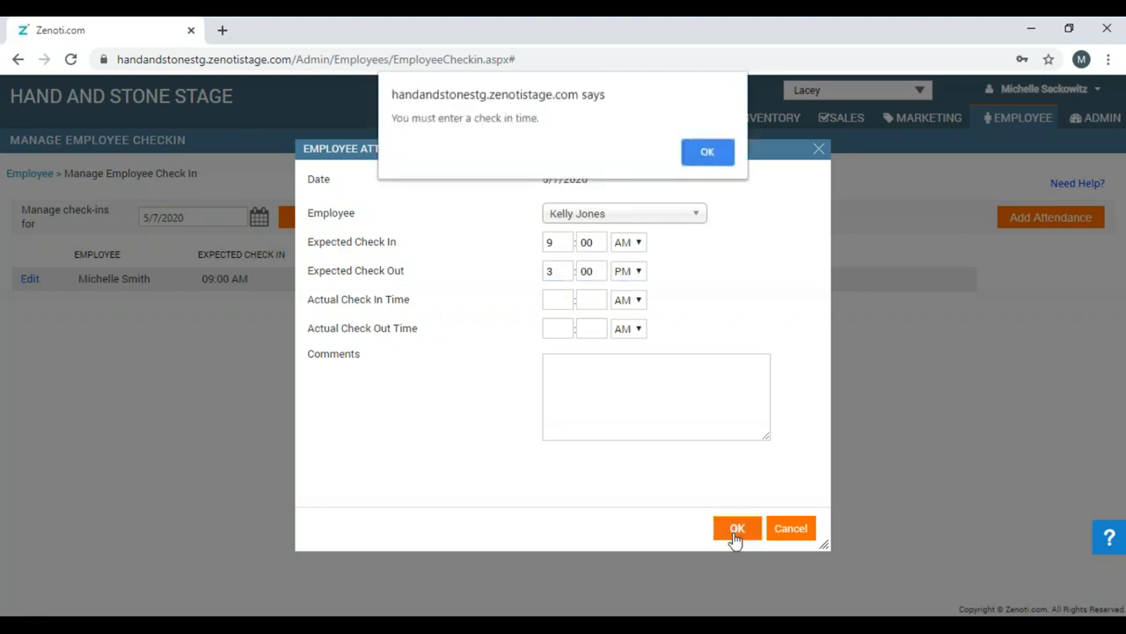
pyautogui.click(709, 146)
# Enter actual check-in 9:00 AM and check-out 3:00 PM, then save the attendance record.
pyautogui.click(551, 299)
pyautogui.write('9')
pyautogui.press('Tab')
pyautogui.write('00')
pyautogui.click(556, 327)
pyautogui.write('3')
pyautogui.press('Tab')
pyautogui.press('Tab')
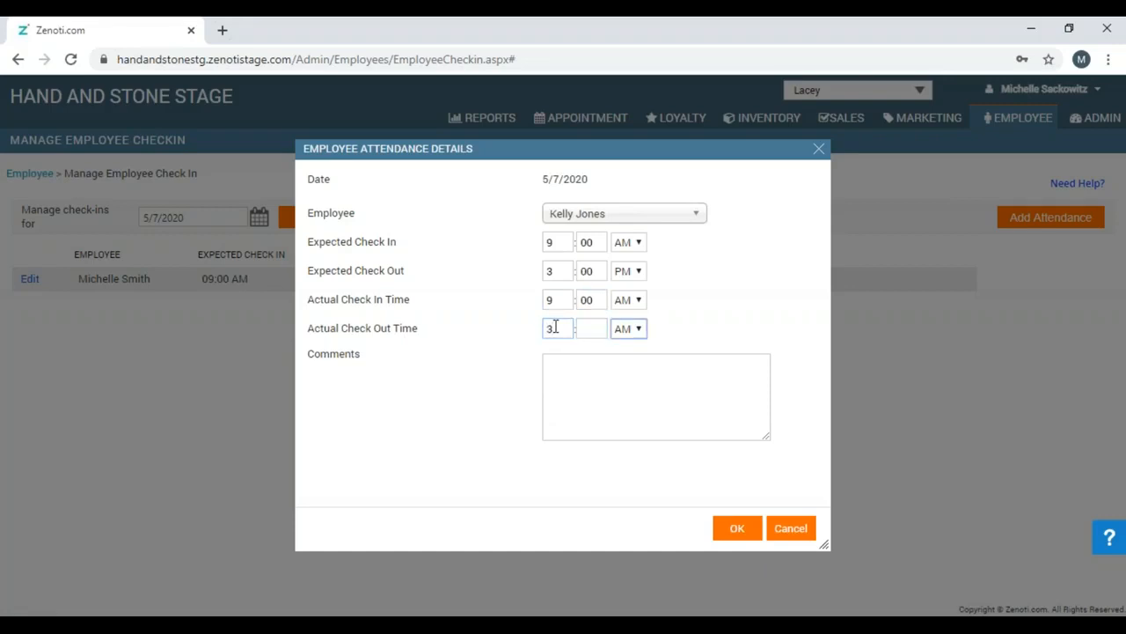
pyautogui.click(593, 329)
pyautogui.write('00')
pyautogui.press('Tab')
pyautogui.press('Down')
pyautogui.click(735, 528)
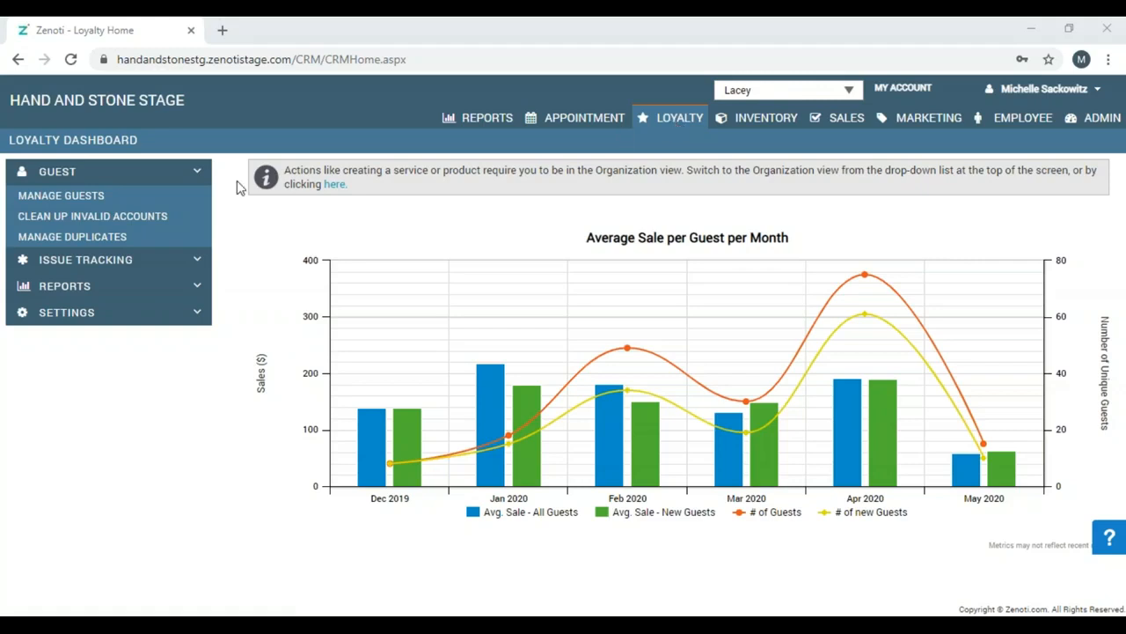
# Search for duplicate guest accounts matching on first name and last name.
pyautogui.click(107, 243)
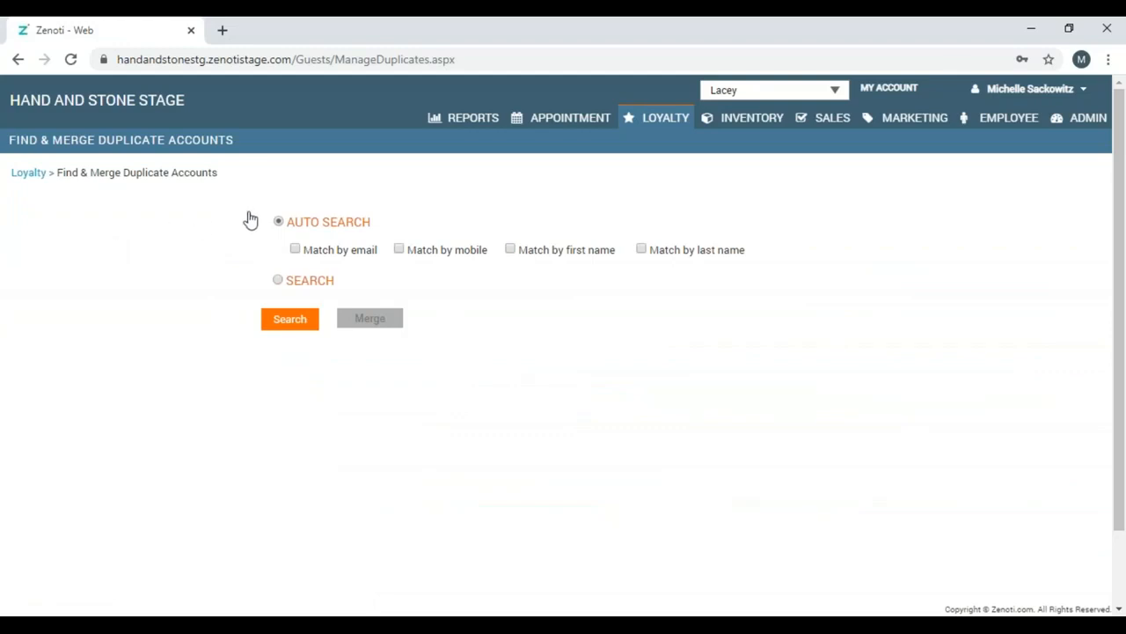
pyautogui.click(511, 251)
pyautogui.click(642, 251)
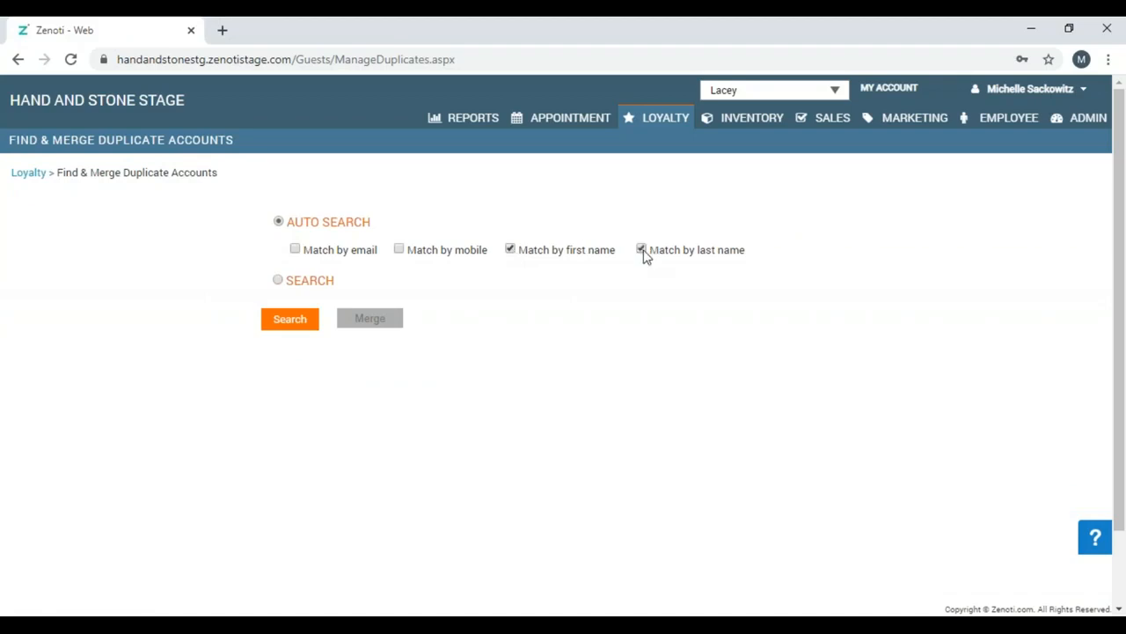
pyautogui.click(298, 324)
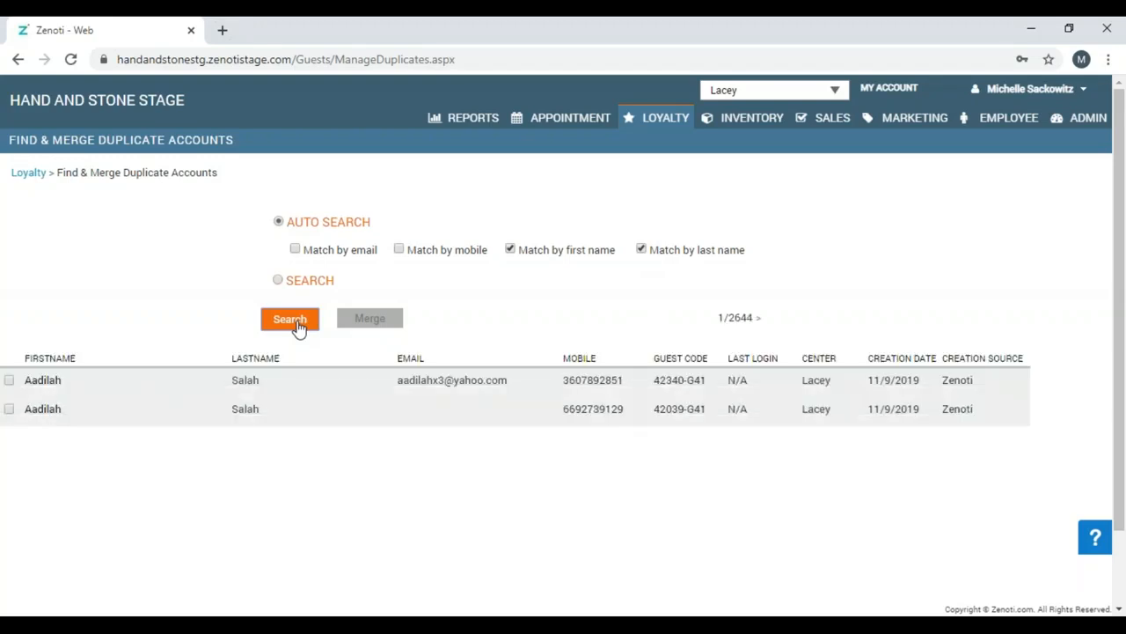
# Merge both duplicate records, keeping the first record's fields.
pyautogui.click(10, 381)
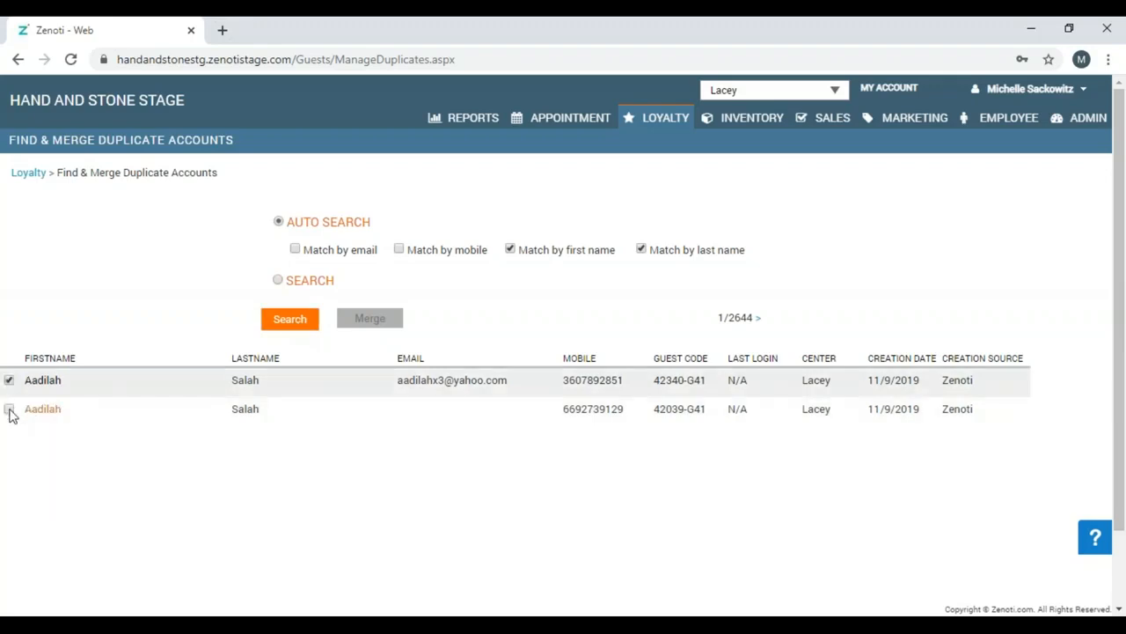
pyautogui.click(9, 410)
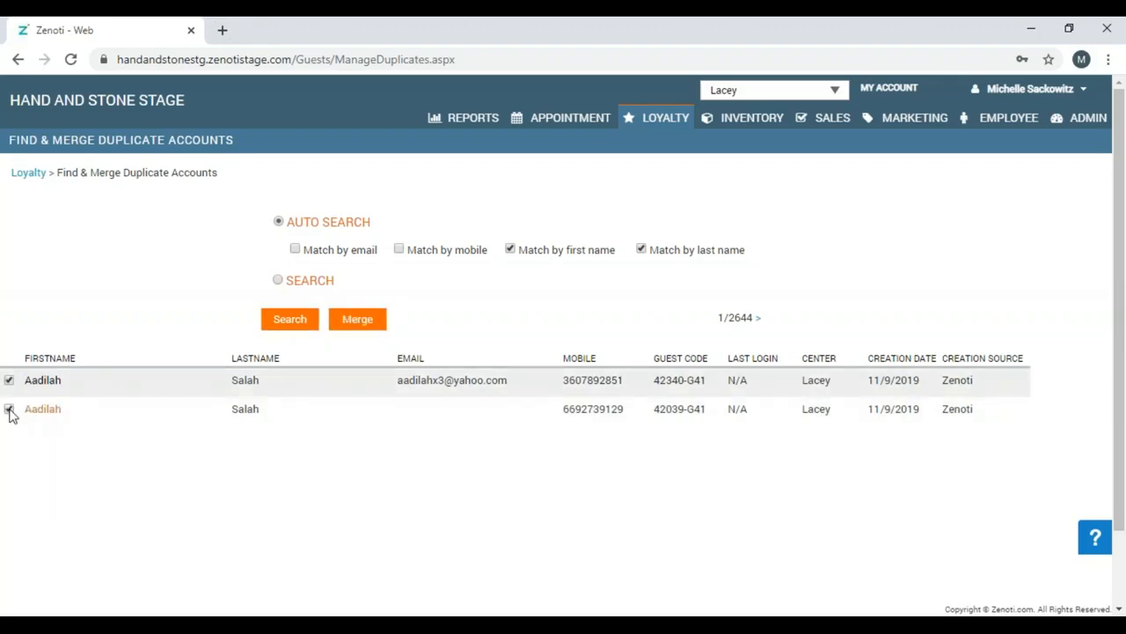
pyautogui.click(357, 319)
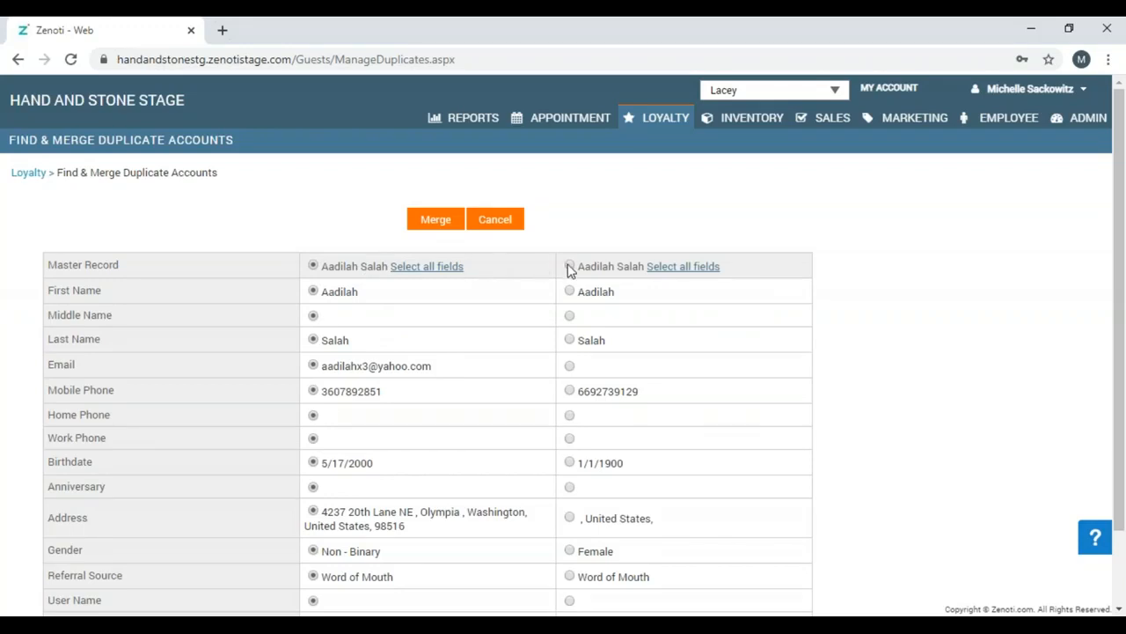
pyautogui.click(438, 221)
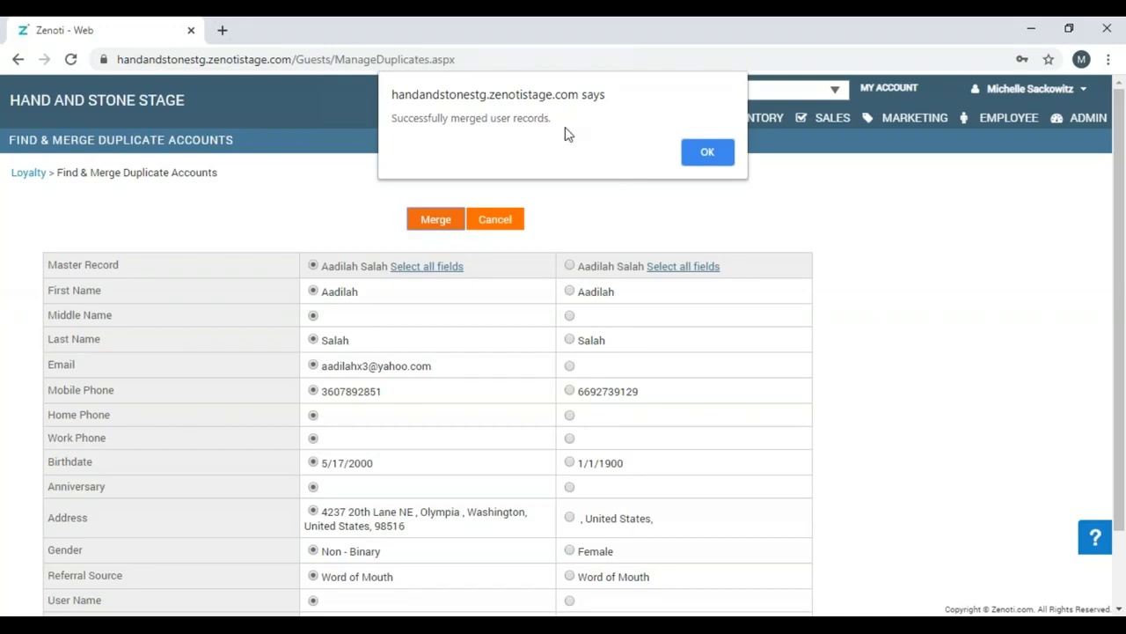
pyautogui.click(707, 155)
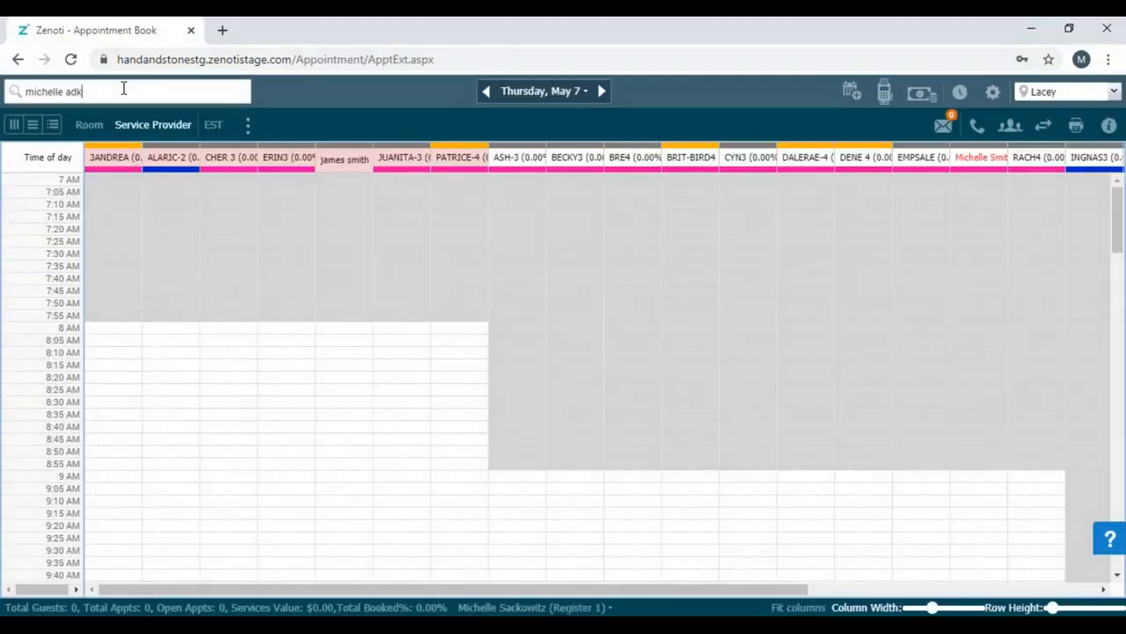
# Search the Appointment Book for the guest and book the second matching result.
pyautogui.click(123, 88)
pyautogui.write('i')
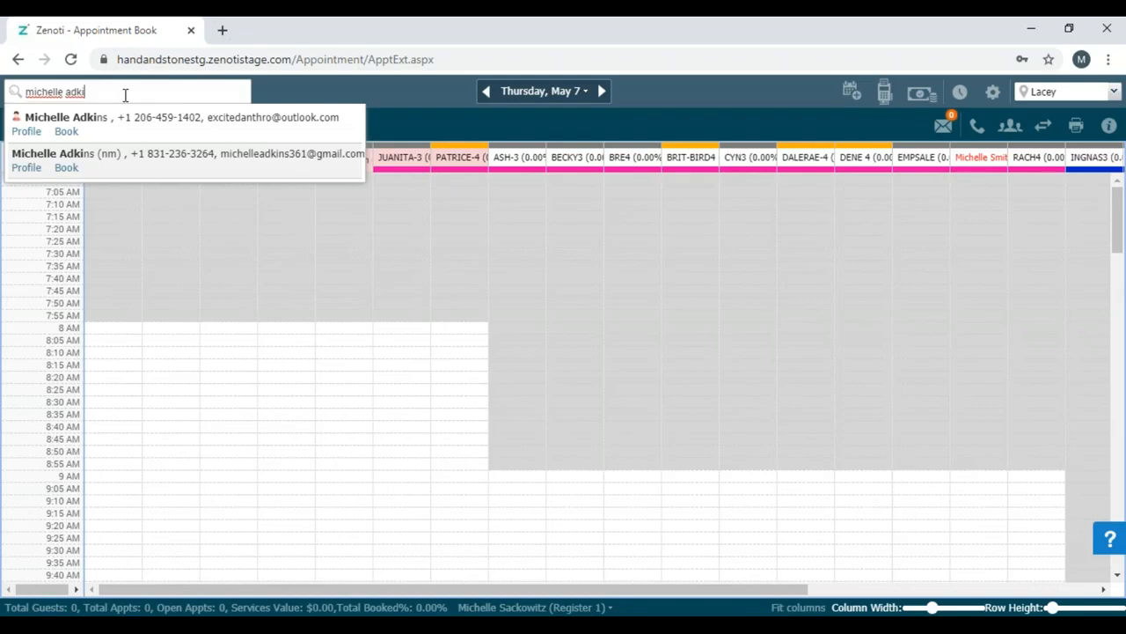
pyautogui.click(67, 168)
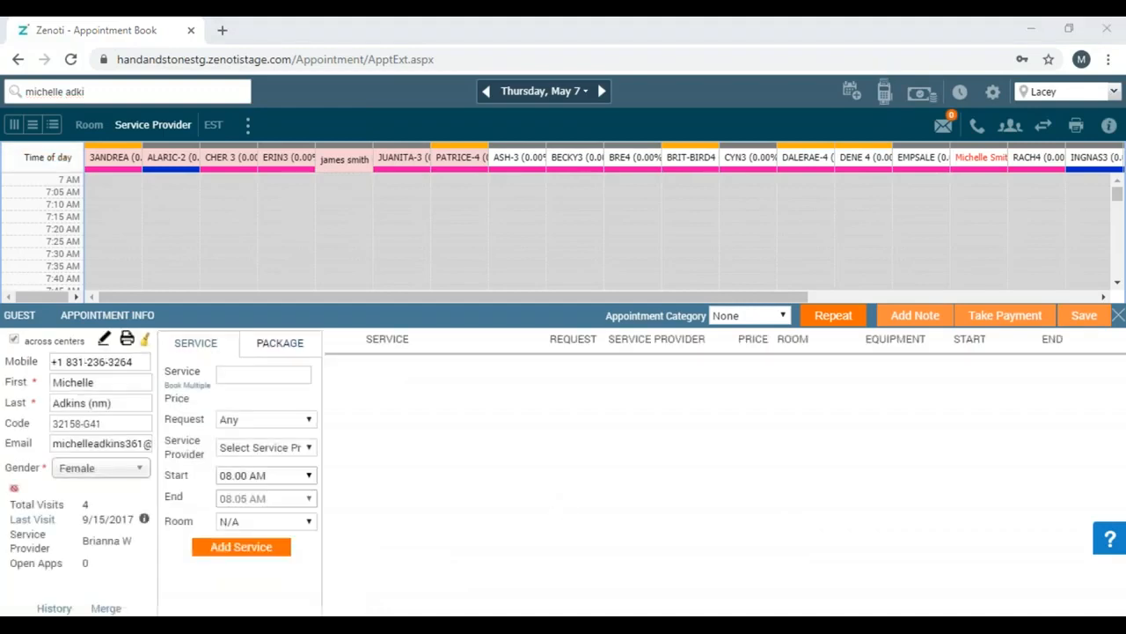
# From the guest panel's Merge, search for records with the guest's first and last name.
pyautogui.click(106, 611)
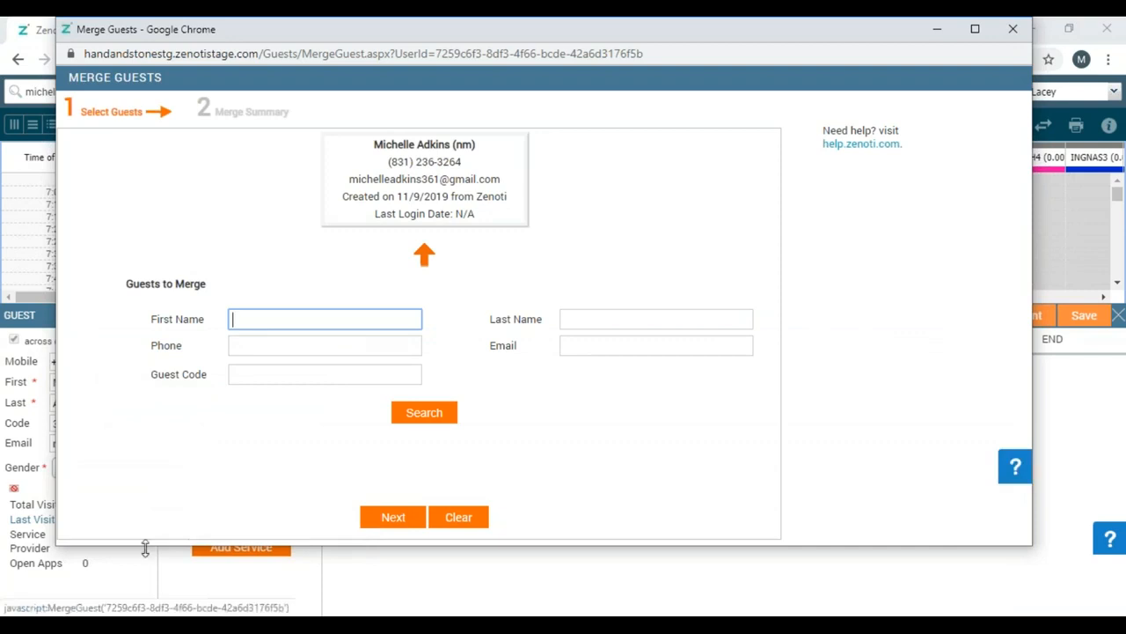
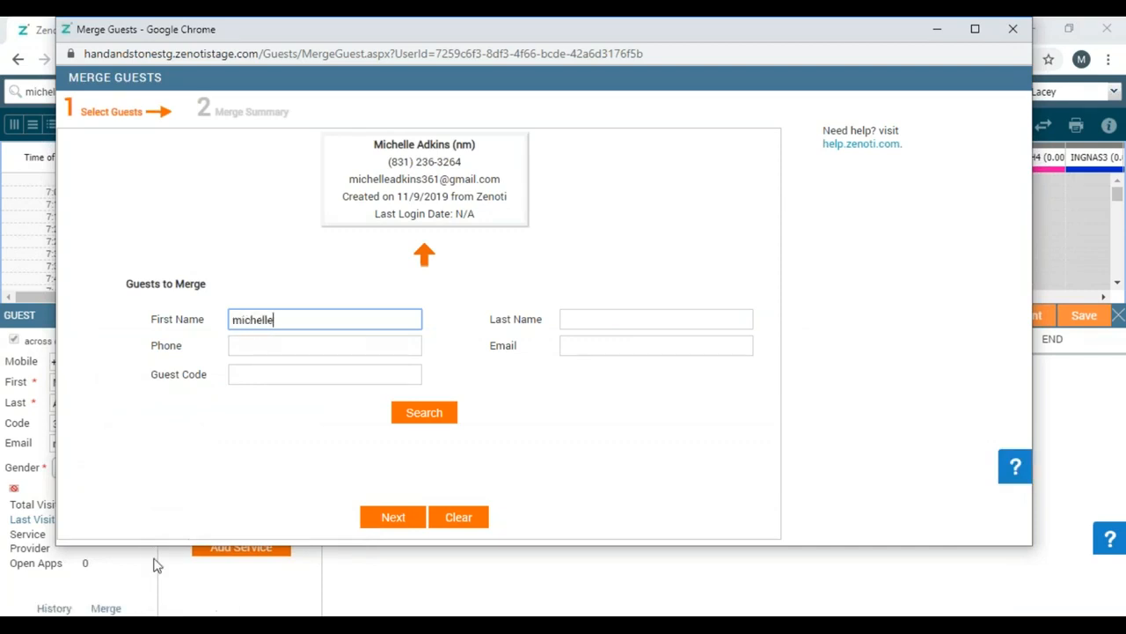
pyautogui.press('Tab')
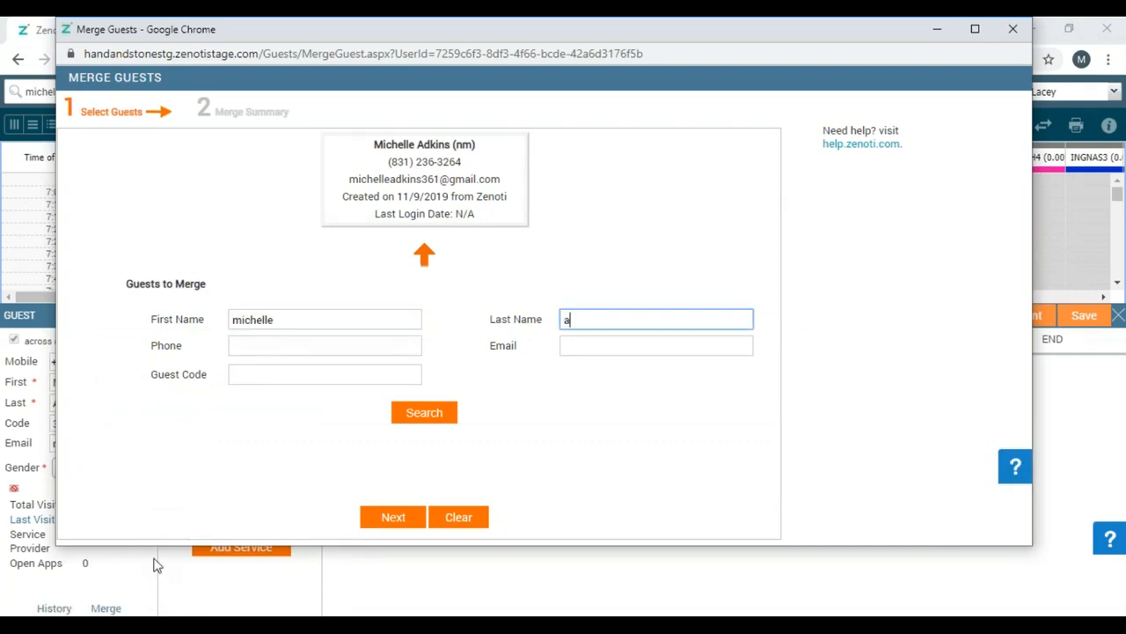
pyautogui.click(429, 421)
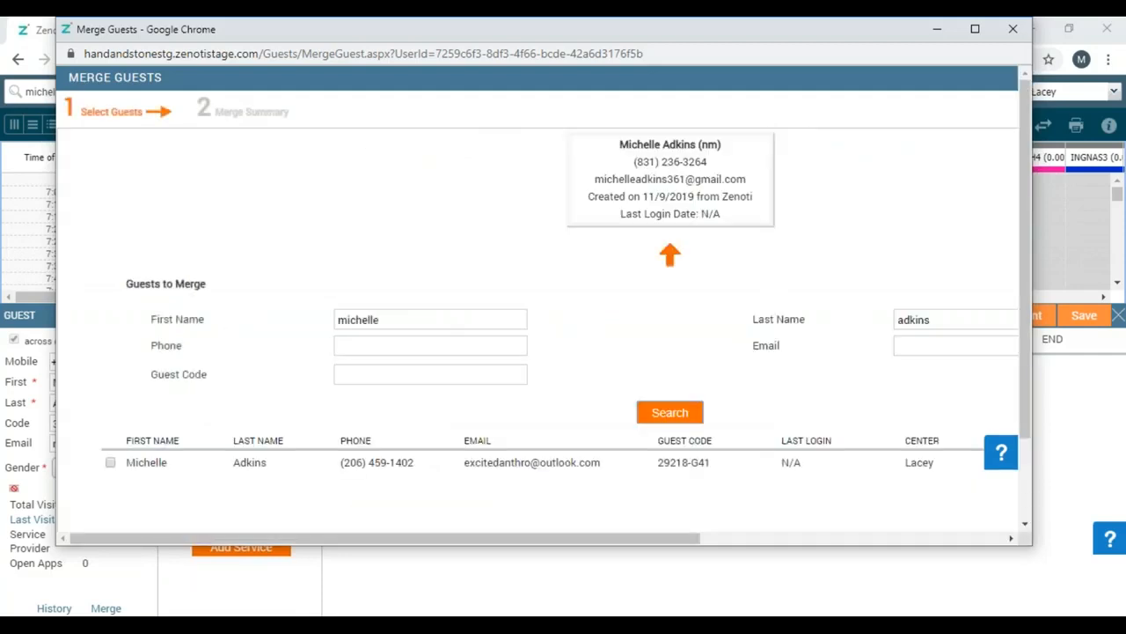
# Select the other same-named record and confirm merging it into this guest.
pyautogui.click(111, 464)
pyautogui.scroll(-2, 1022, 526)
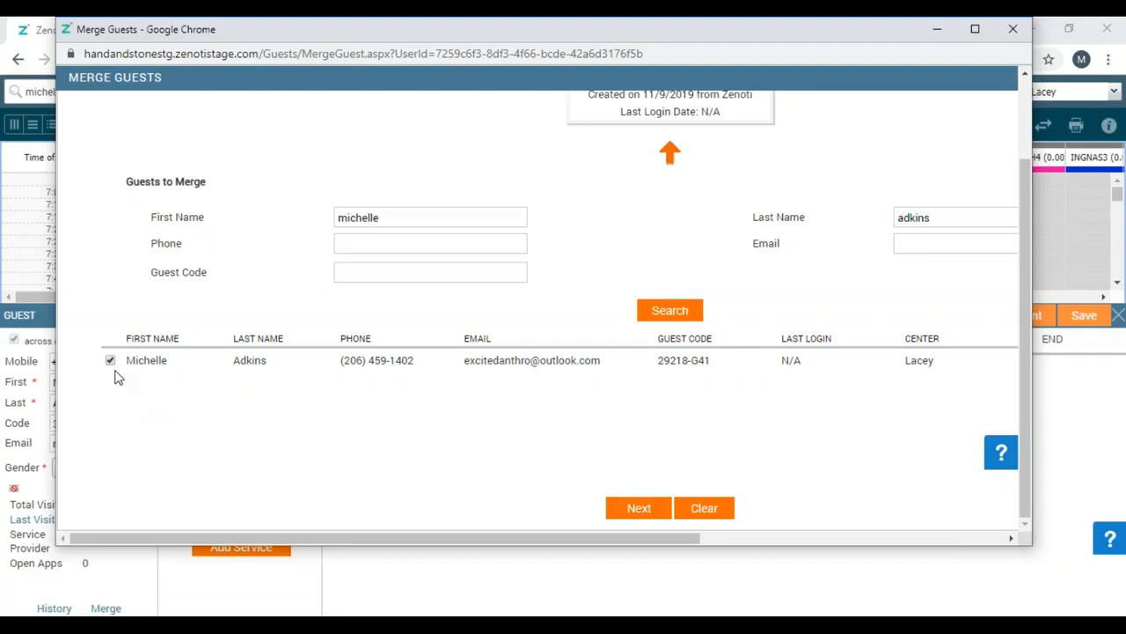
pyautogui.click(641, 515)
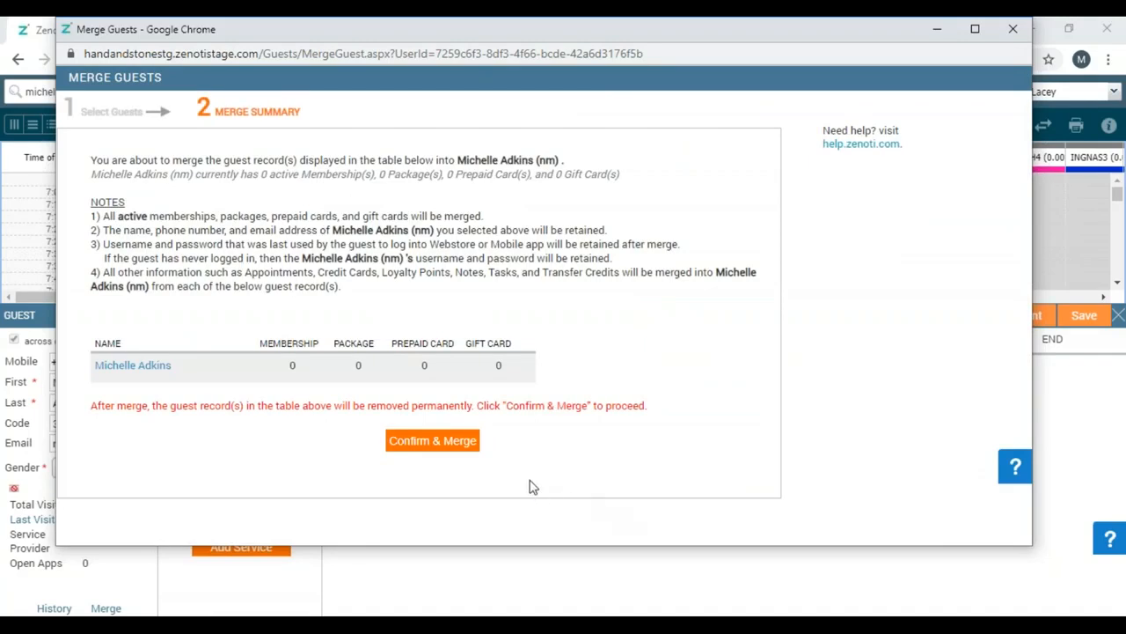
pyautogui.click(466, 455)
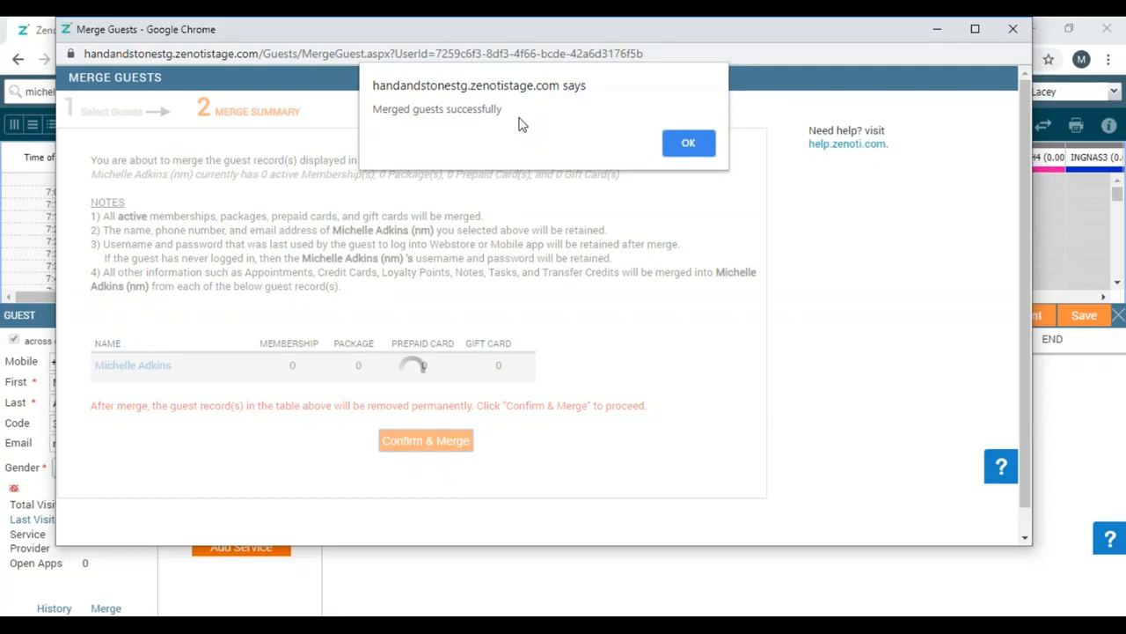
pyautogui.click(688, 144)
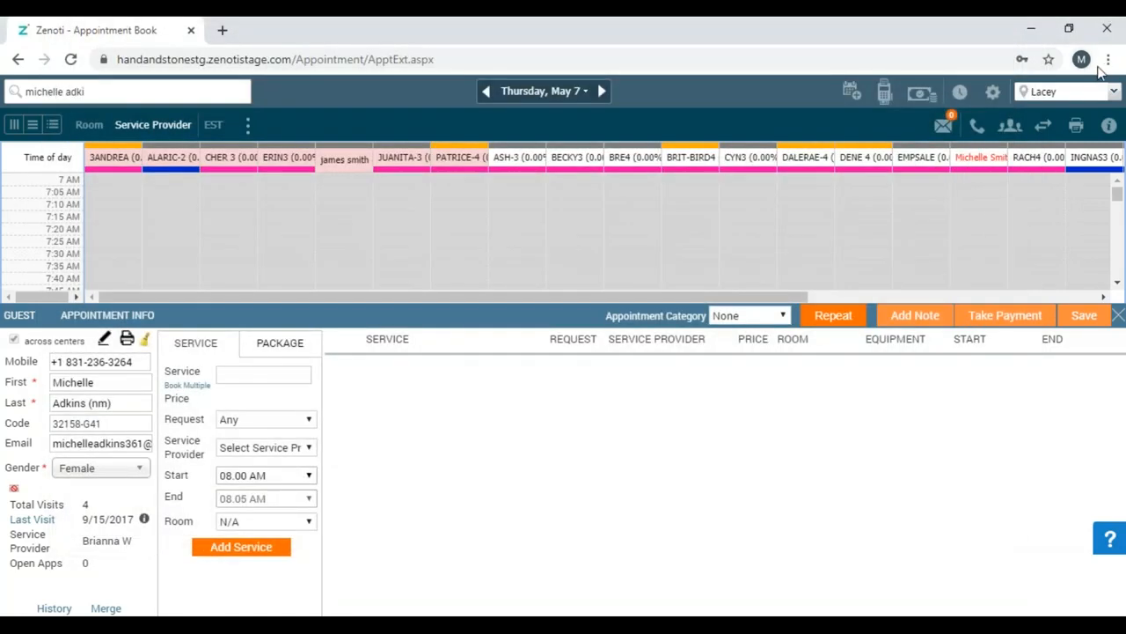
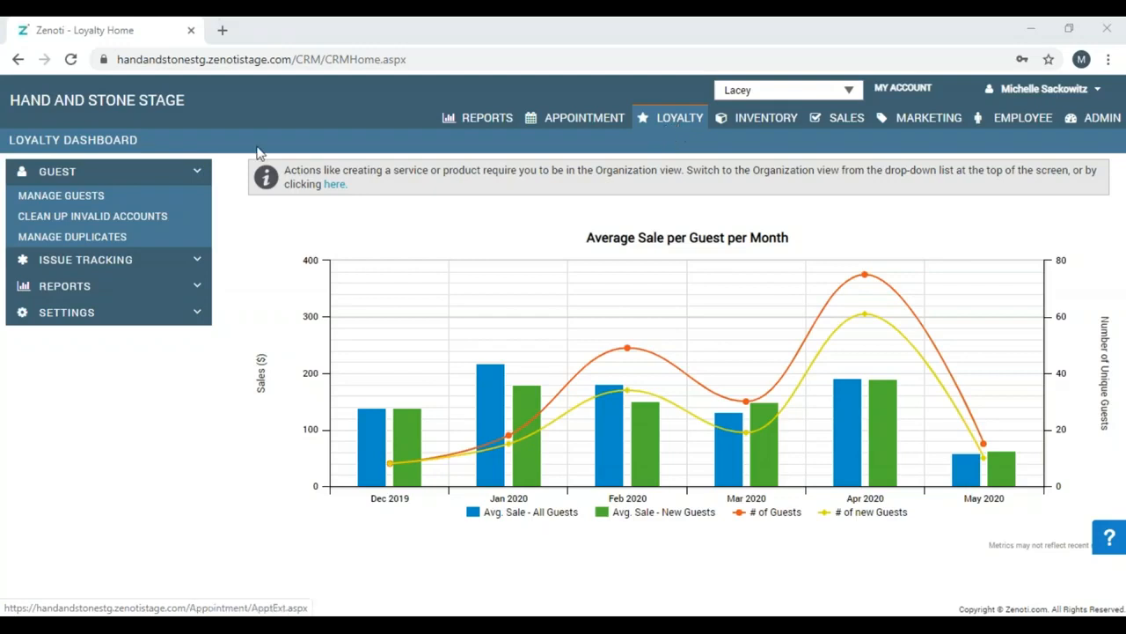
# Open the Appointment Book showing the Lacey center's Thursday, May 7 schedule.
pyautogui.click(151, 216)
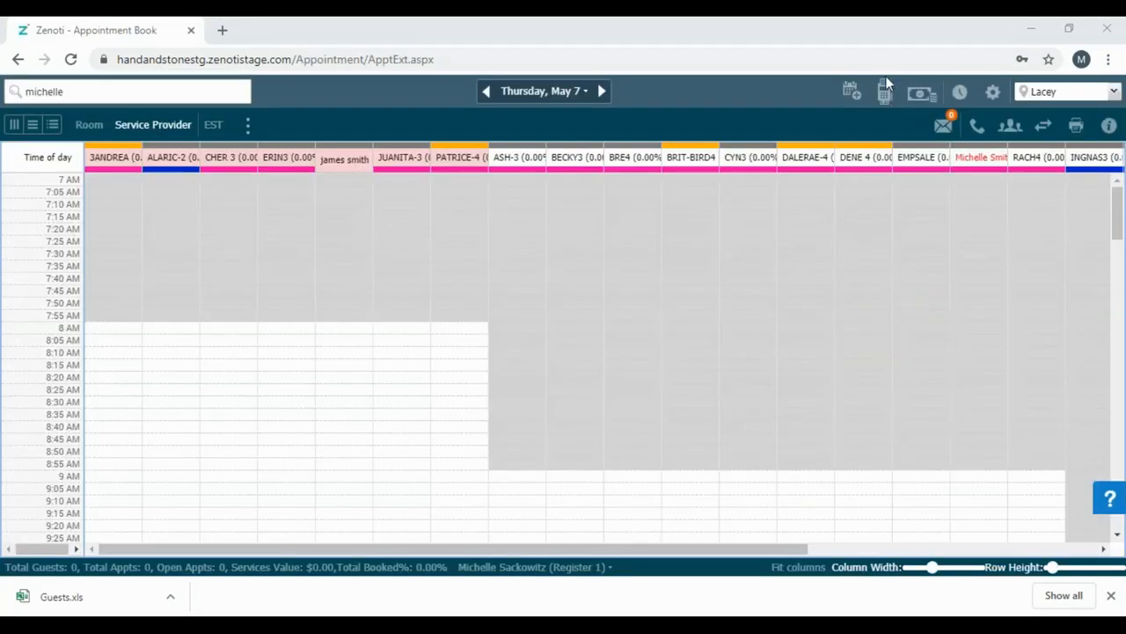
# Search guests for 'ad', open the first result's profile Points tab, and start adding points.
pyautogui.click(116, 96)
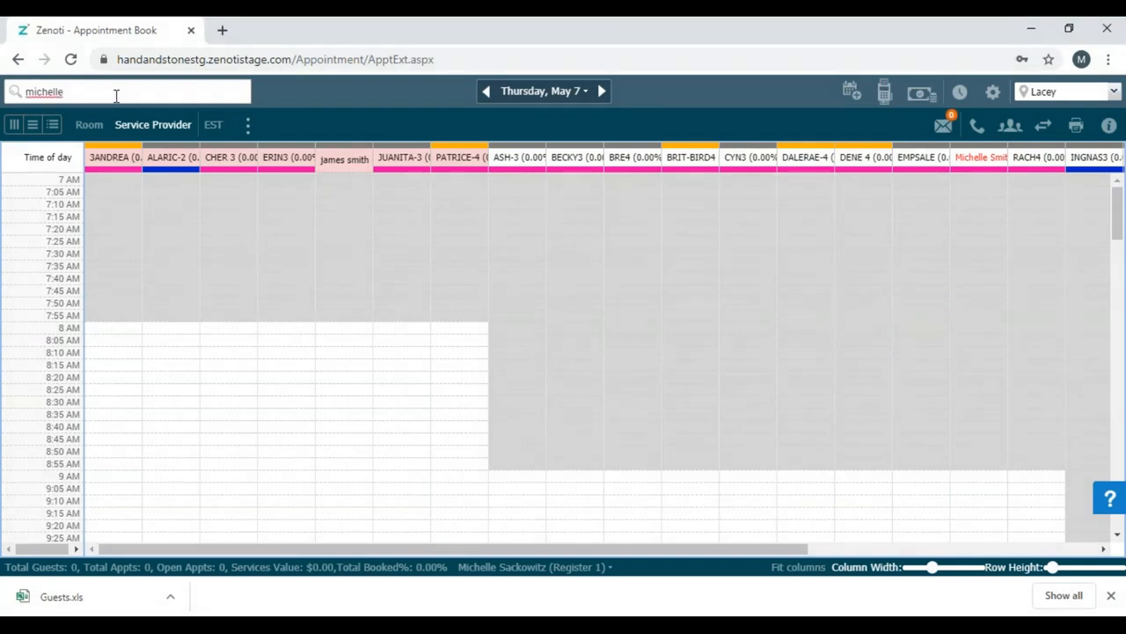
pyautogui.write('ad')
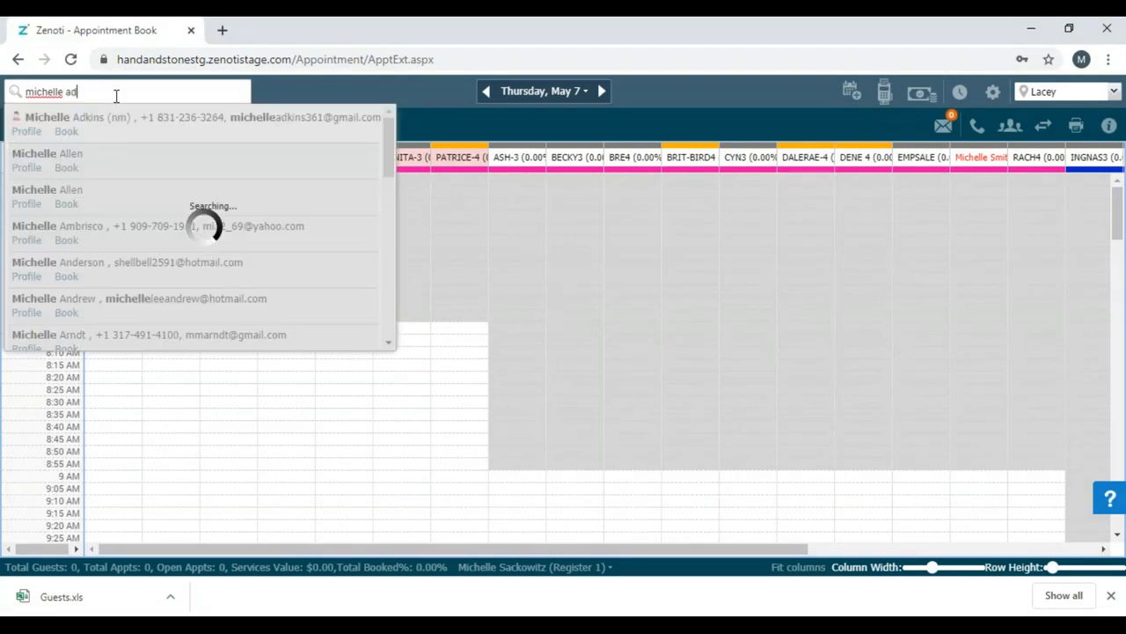
pyautogui.click(26, 131)
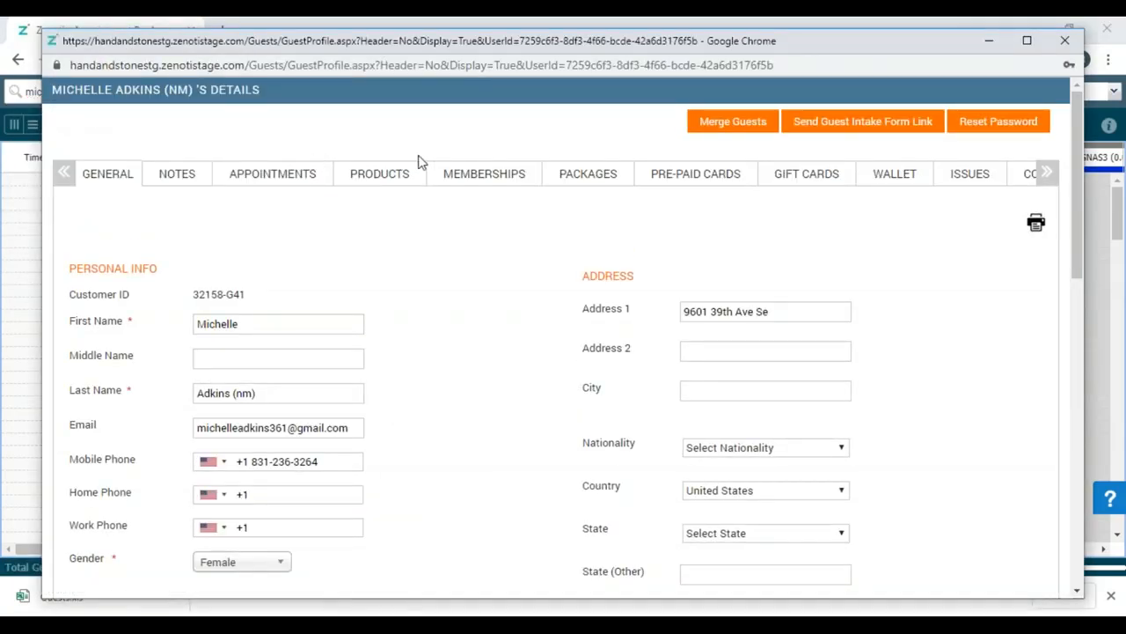
pyautogui.click(1047, 173)
pyautogui.click(884, 175)
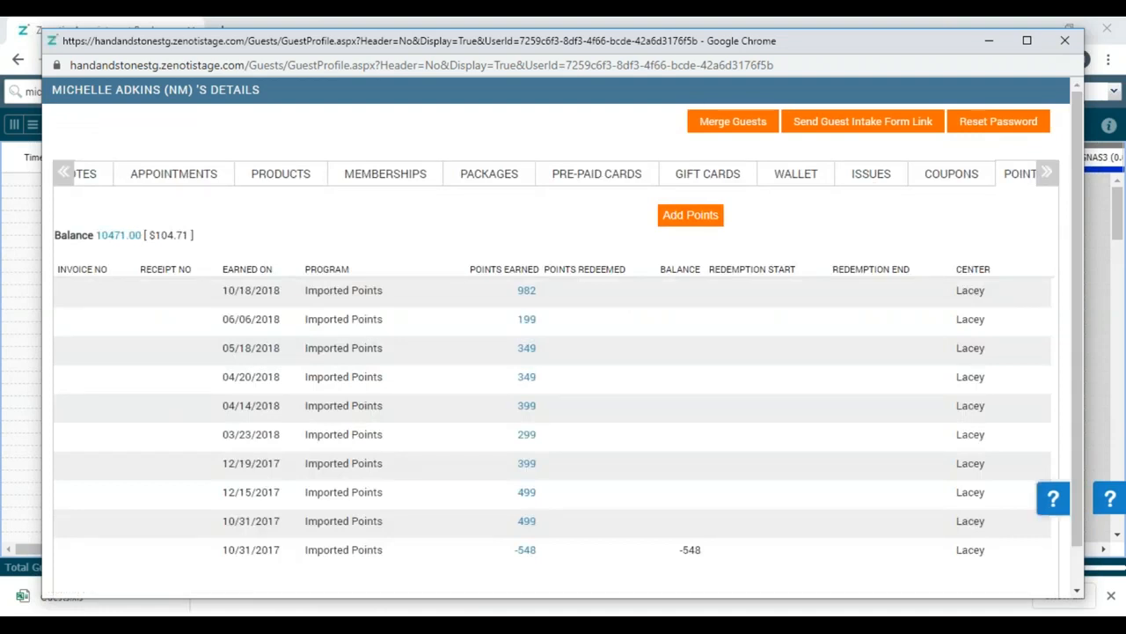
pyautogui.click(677, 220)
# Add 1000 loyalty points to the guest with the comment 'referred a friend'.
pyautogui.write('1')
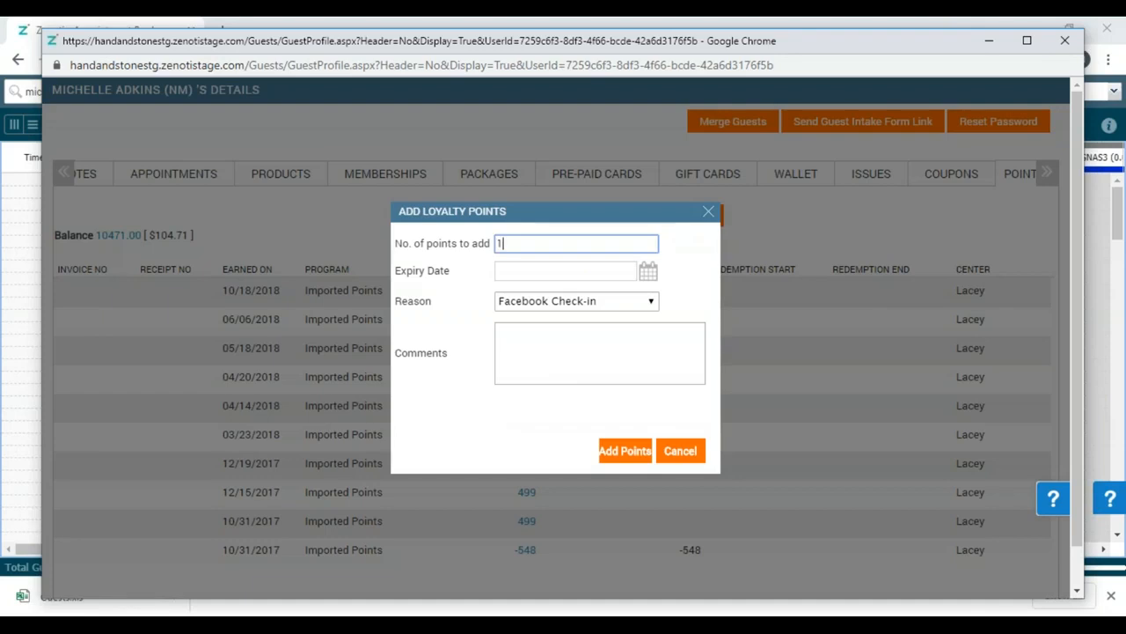
pyautogui.write('000')
pyautogui.click(626, 461)
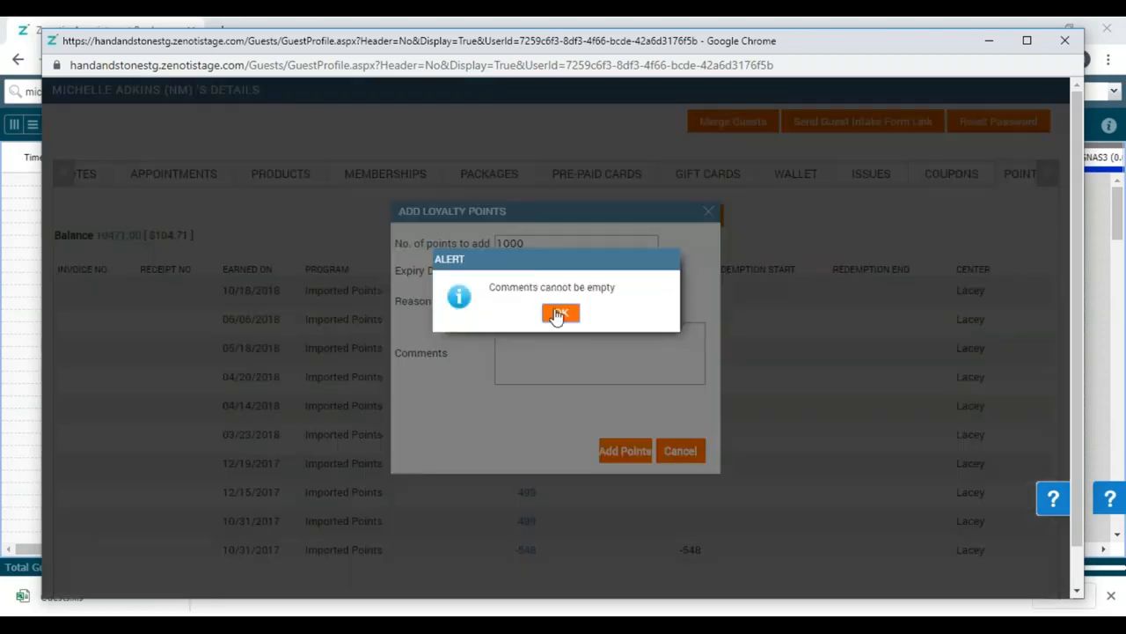
pyautogui.click(562, 315)
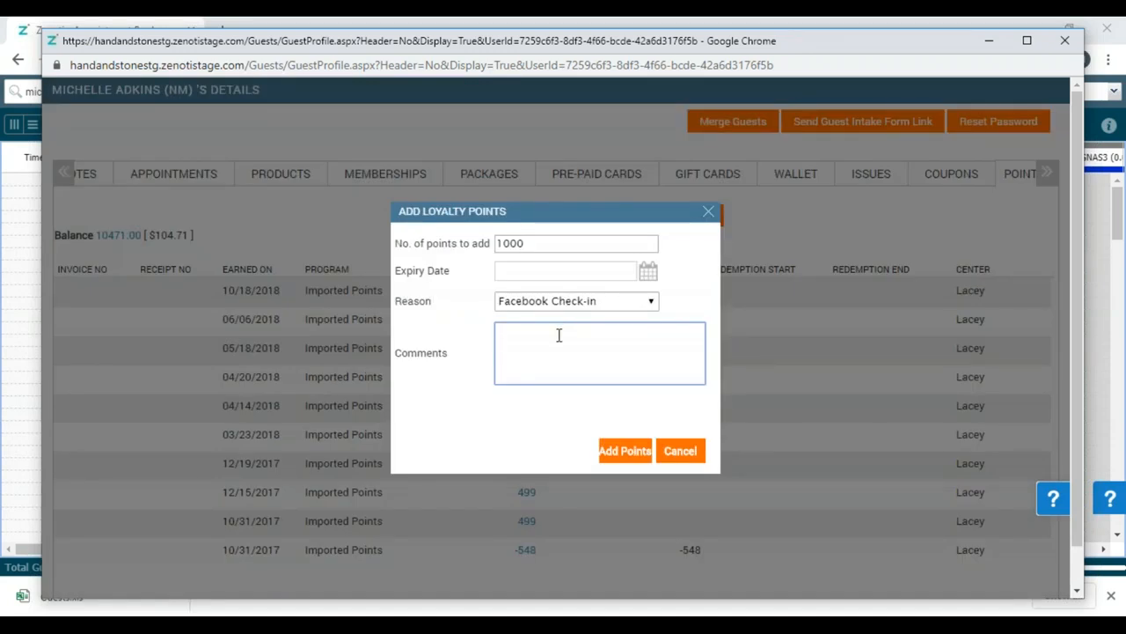
pyautogui.write('referred a friend')
pyautogui.click(630, 455)
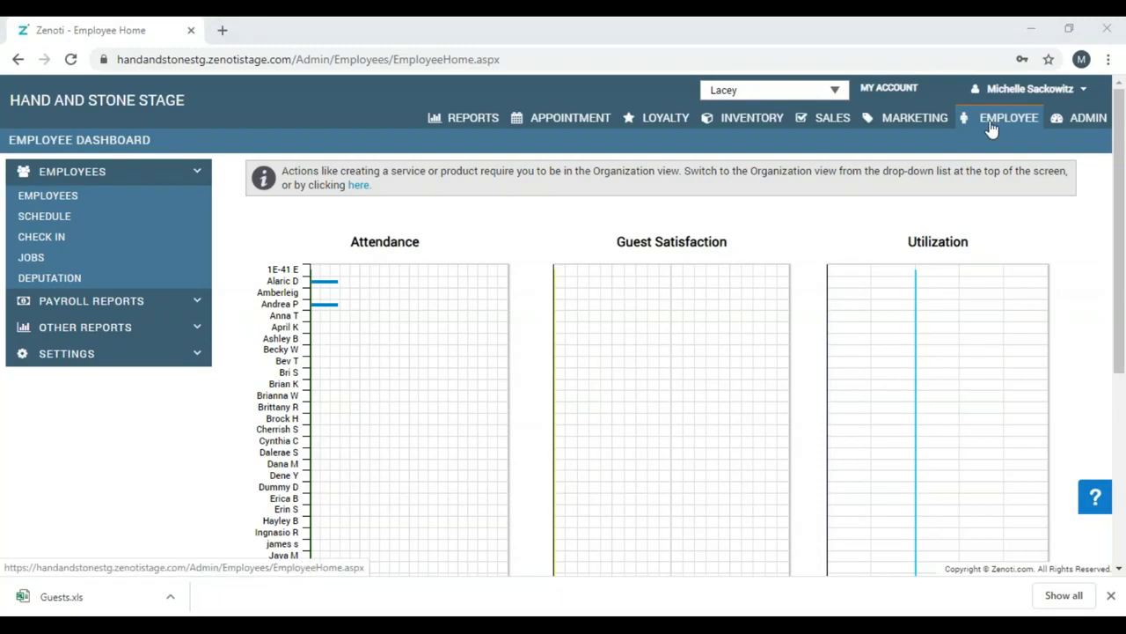
# Open the Employee Payroll Report for Pay Period 5 (1/25/2020 to 2/7/2020).
pyautogui.click(199, 307)
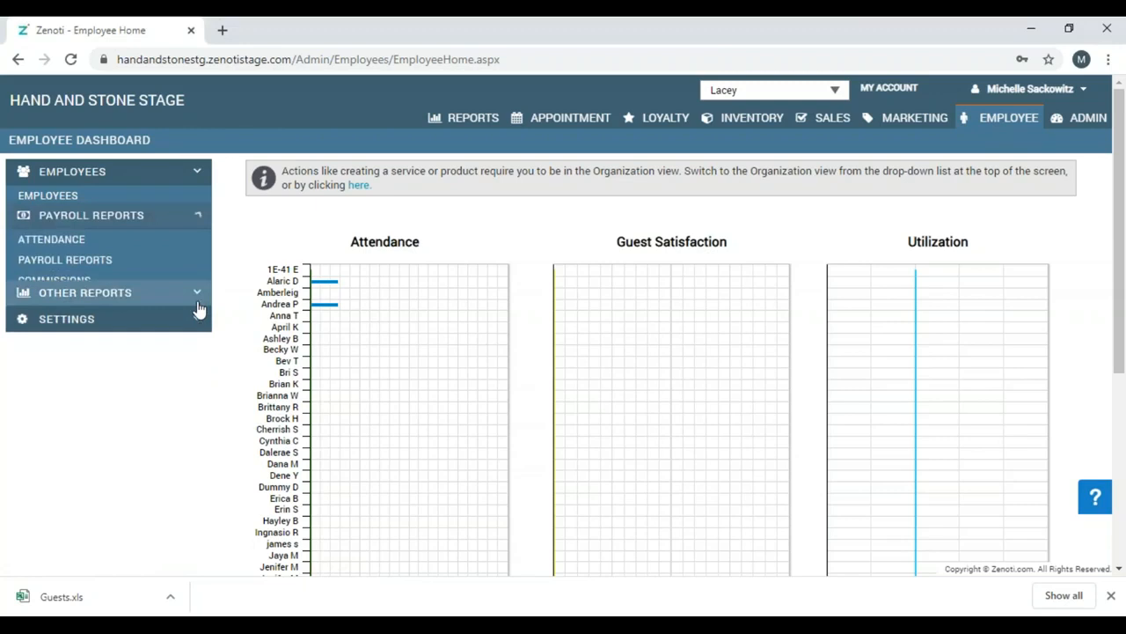
pyautogui.click(96, 251)
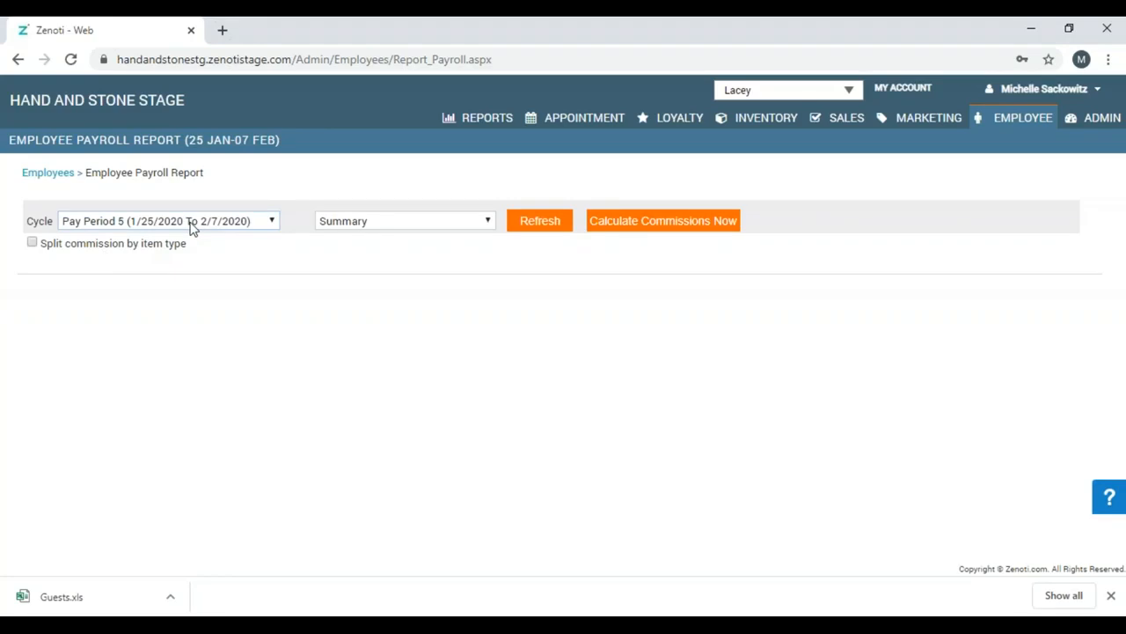
# Refresh the payroll report with 'Split commission by item type' enabled, then go back to the Employee Dashboard.
pyautogui.click(33, 244)
pyautogui.click(543, 225)
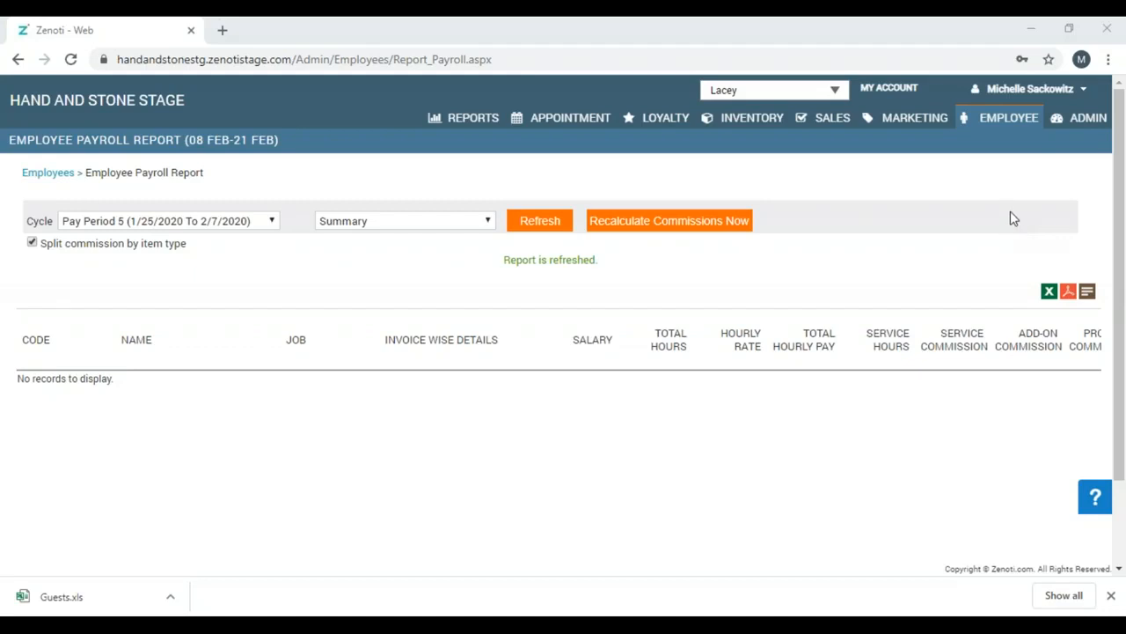
pyautogui.click(987, 121)
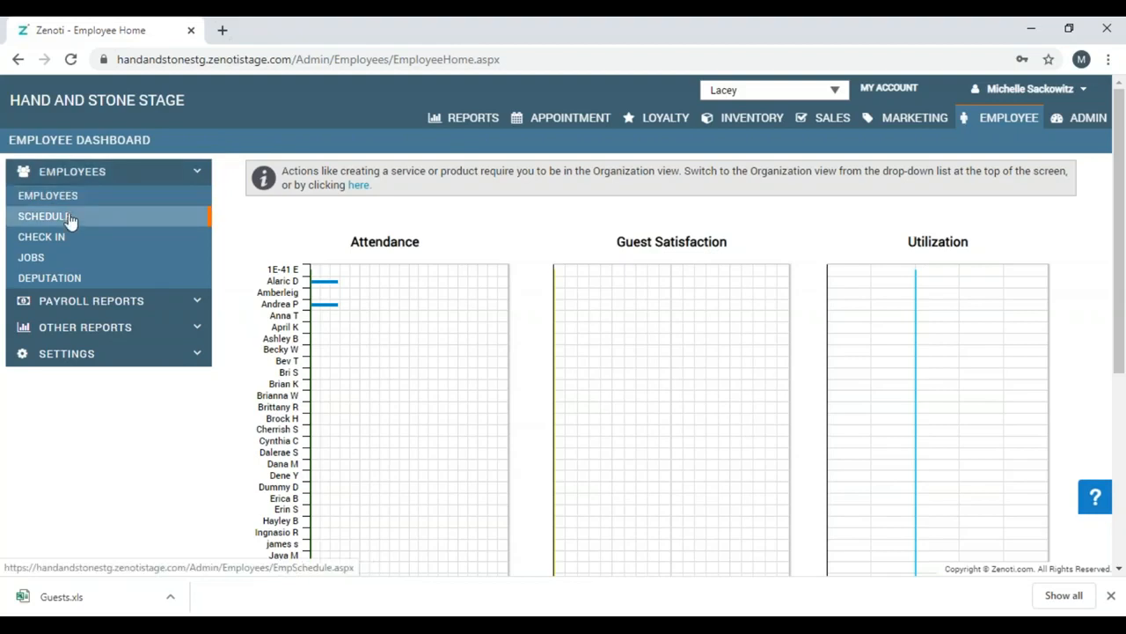
# From the Manage Jobs list, start adding a new job.
pyautogui.click(26, 263)
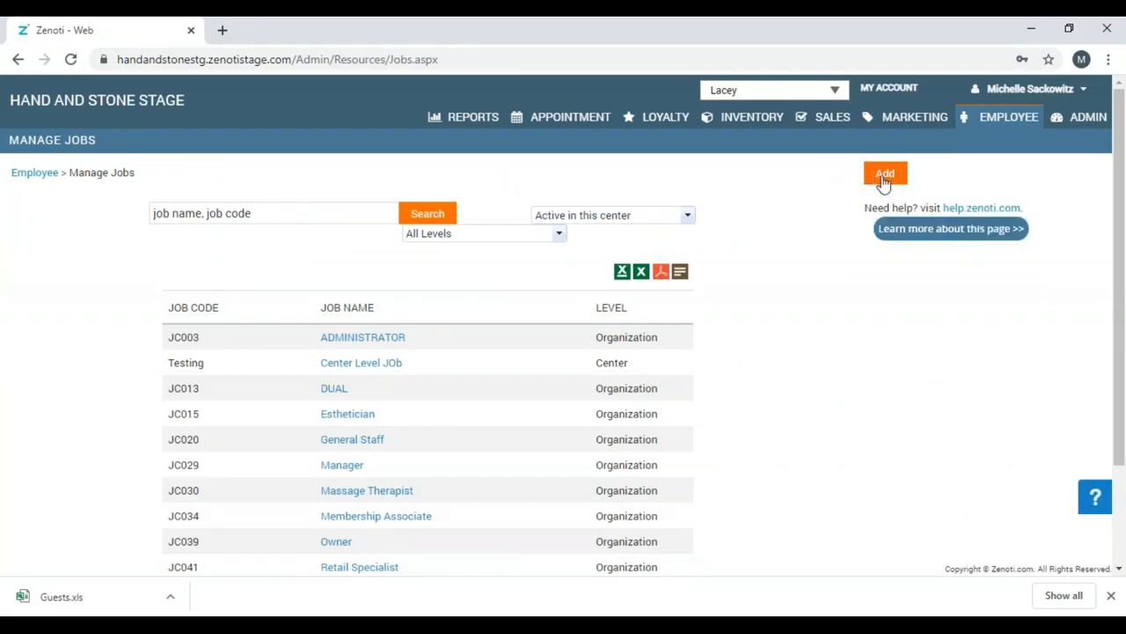
pyautogui.click(880, 179)
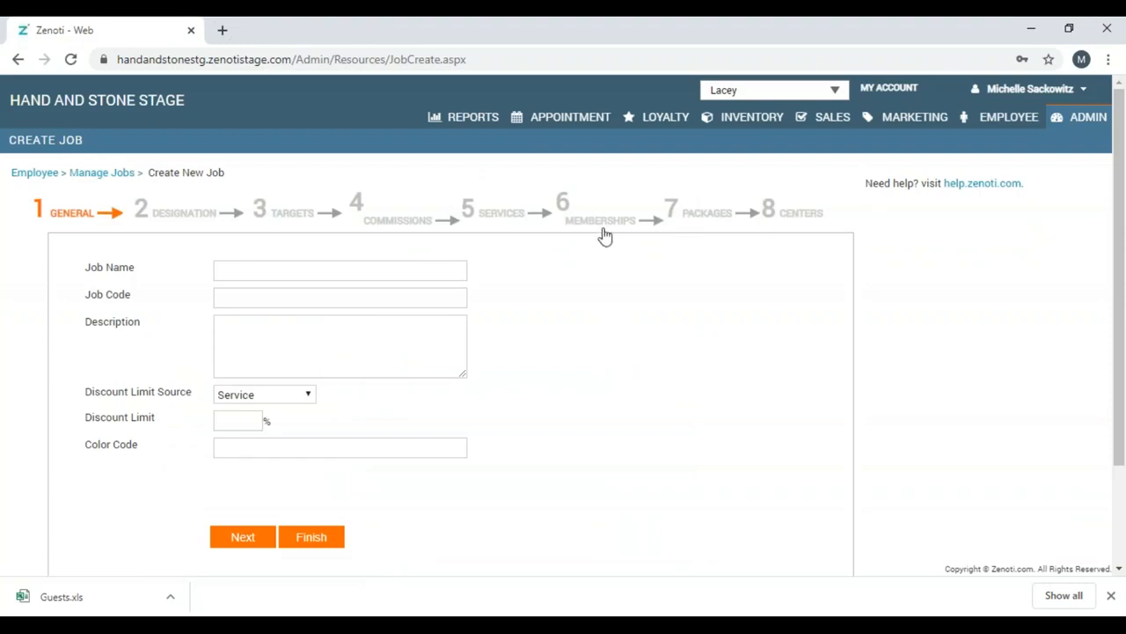
# Enter job name 'Template Tier 5 MT' and job code TT5MT.
pyautogui.click(420, 274)
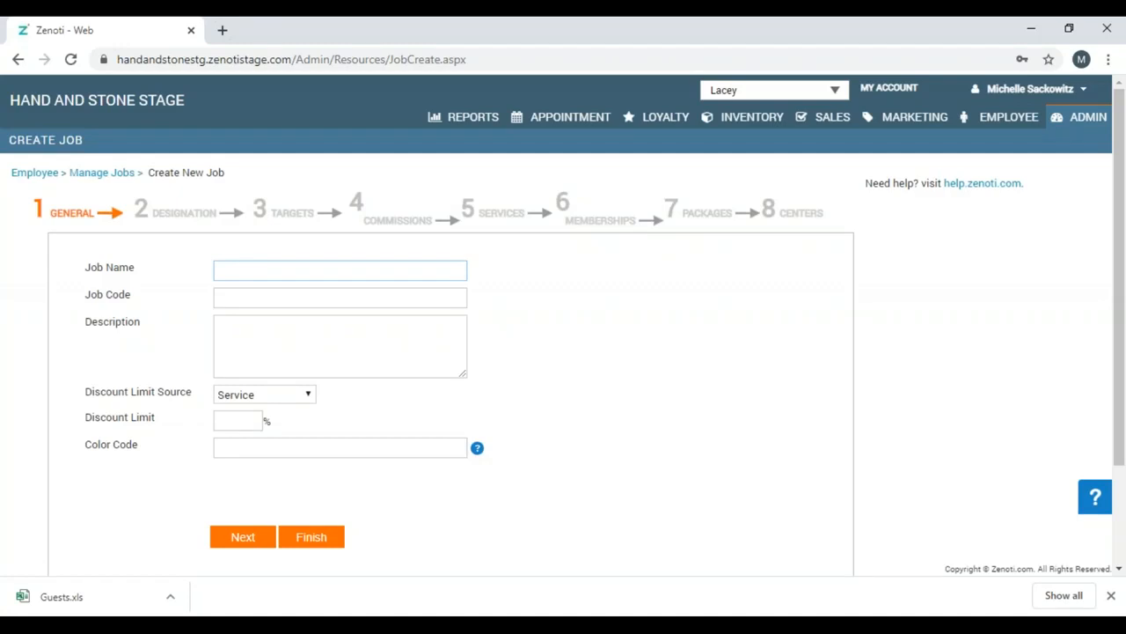
pyautogui.click(340, 270)
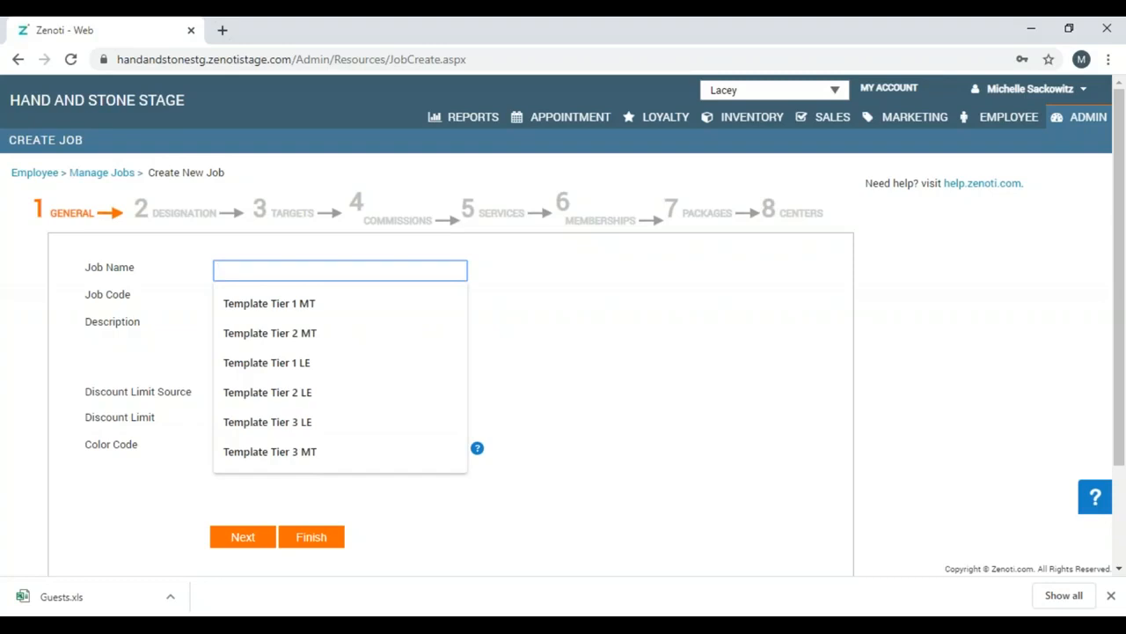
pyautogui.write('Temo')
pyautogui.press('BackSpace')
pyautogui.write('plate Tier')
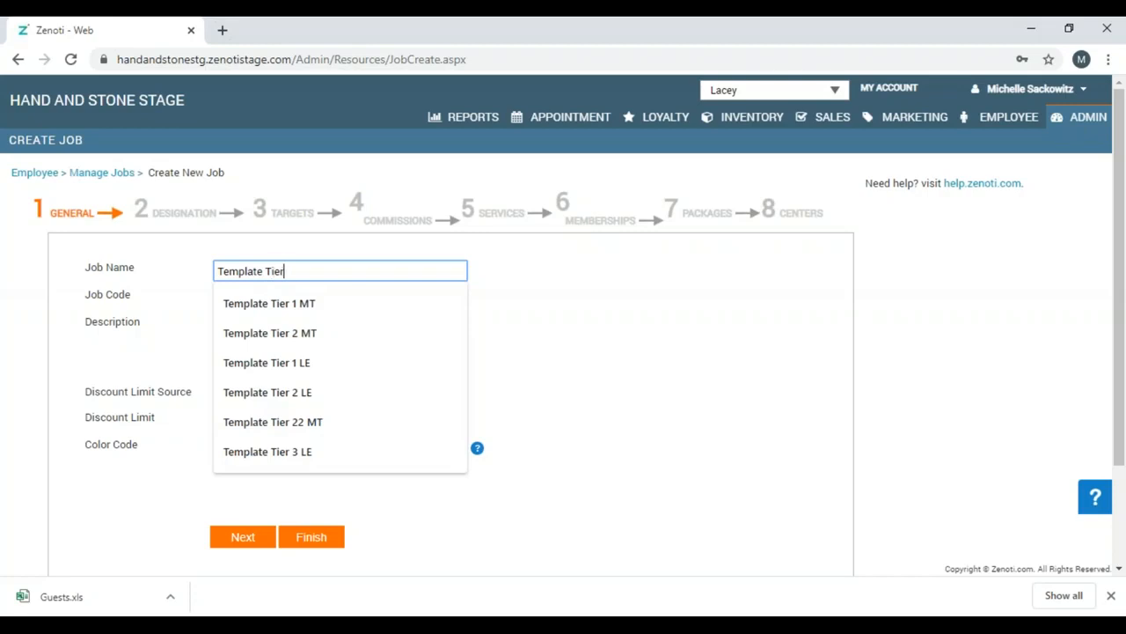
pyautogui.write(' 5 MT')
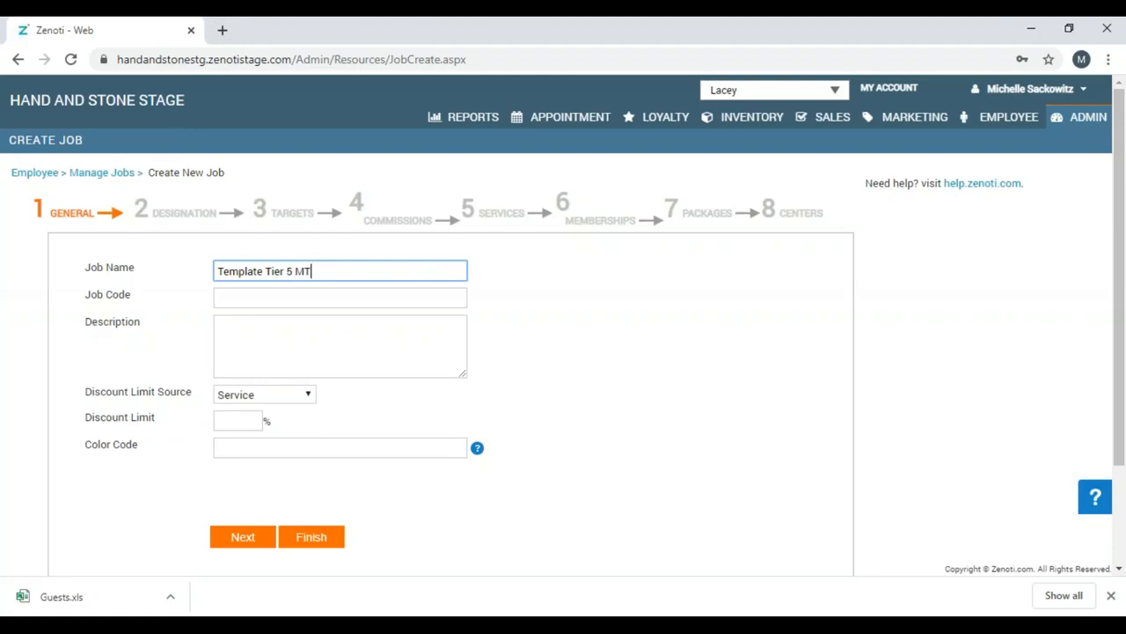
pyautogui.click(404, 293)
pyautogui.write('TT')
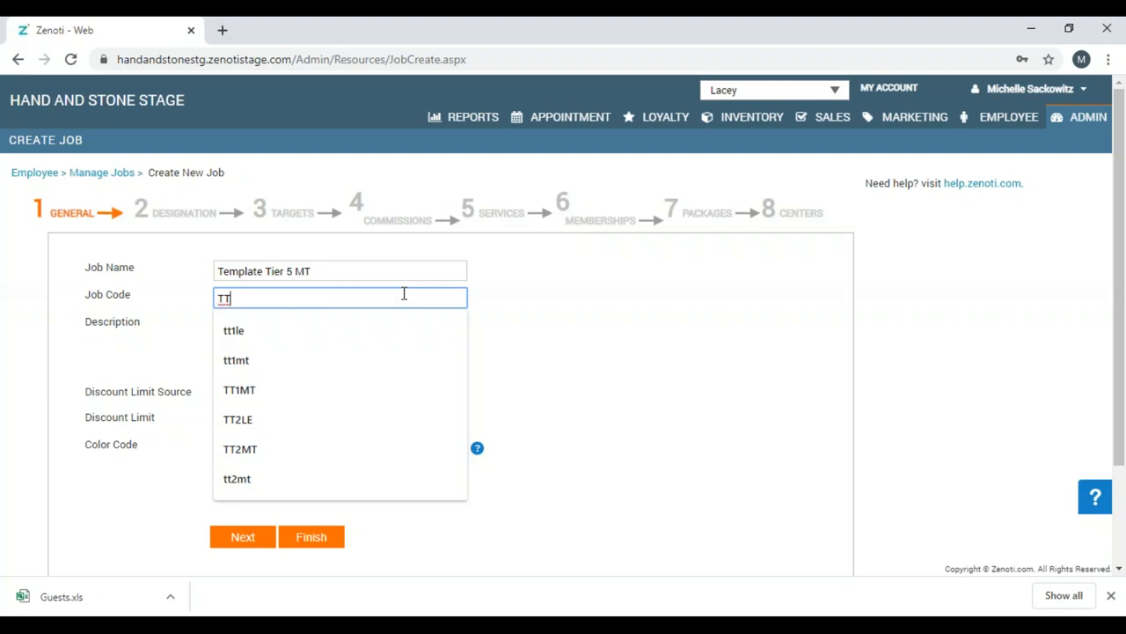
pyautogui.write('5MT')
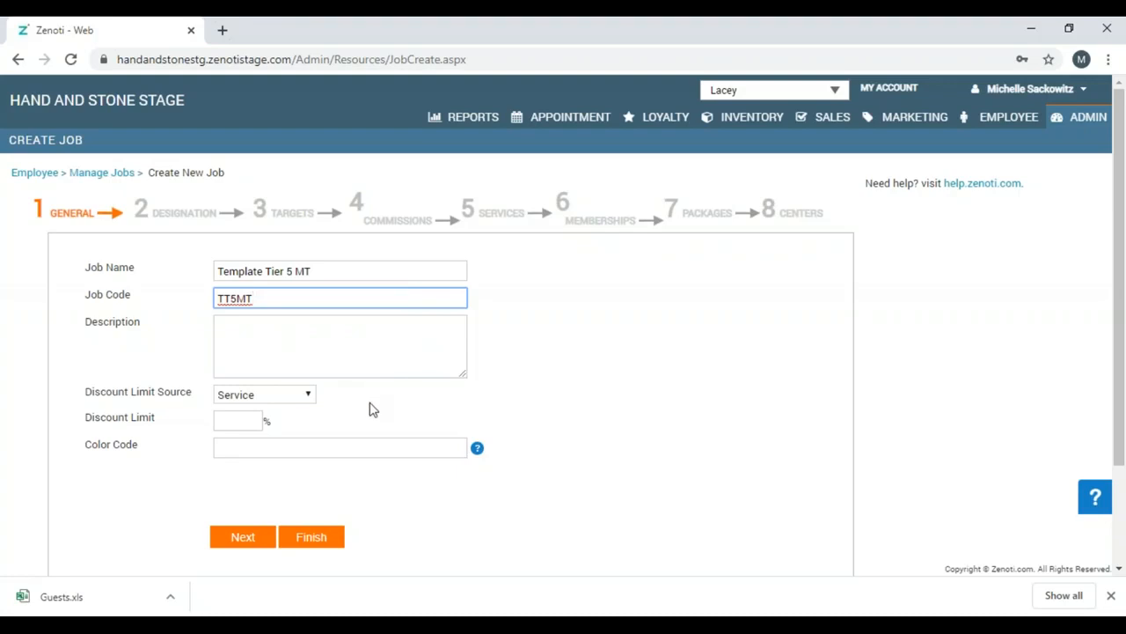
# Set the job colour to red #FF0000, save the job, and open it for editing.
pyautogui.click(369, 449)
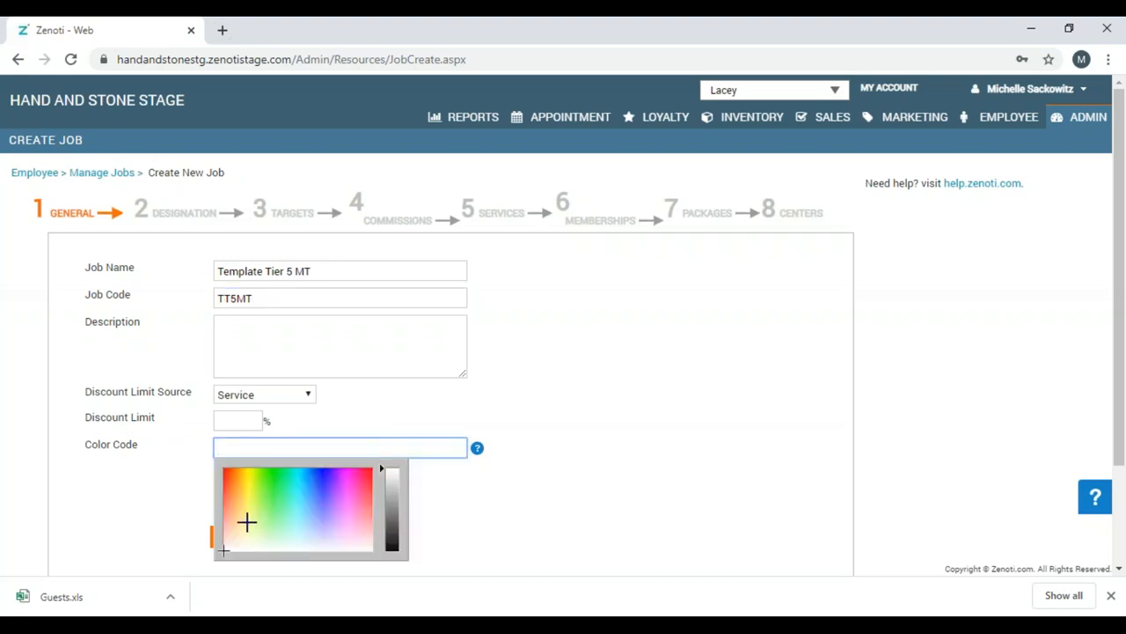
pyautogui.click(230, 486)
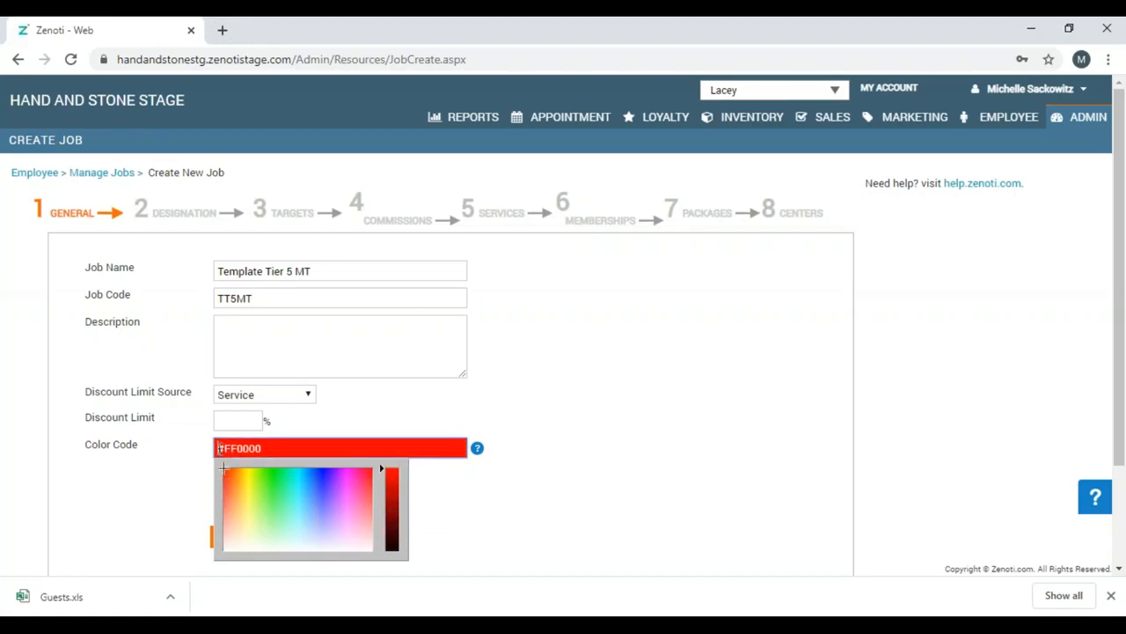
pyautogui.click(596, 437)
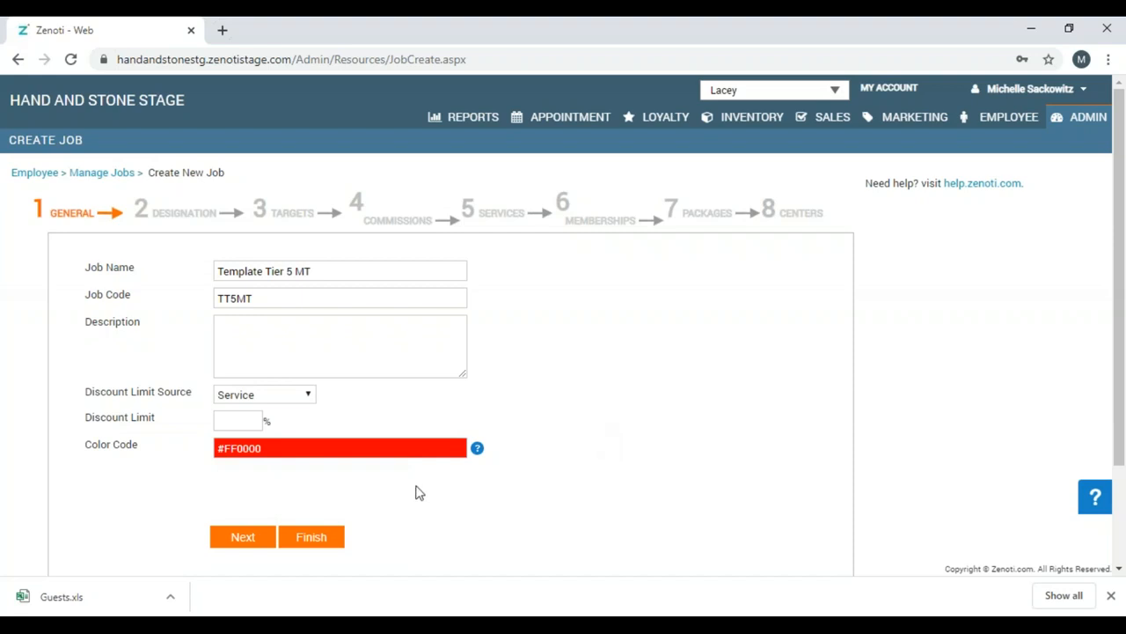
pyautogui.click(327, 537)
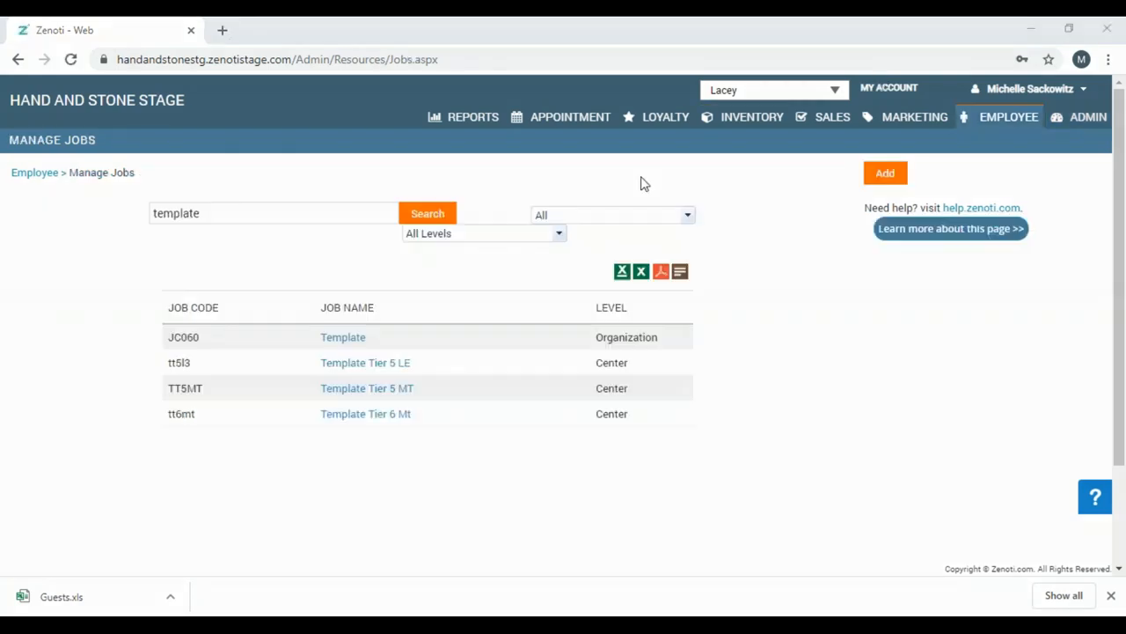
pyautogui.click(395, 390)
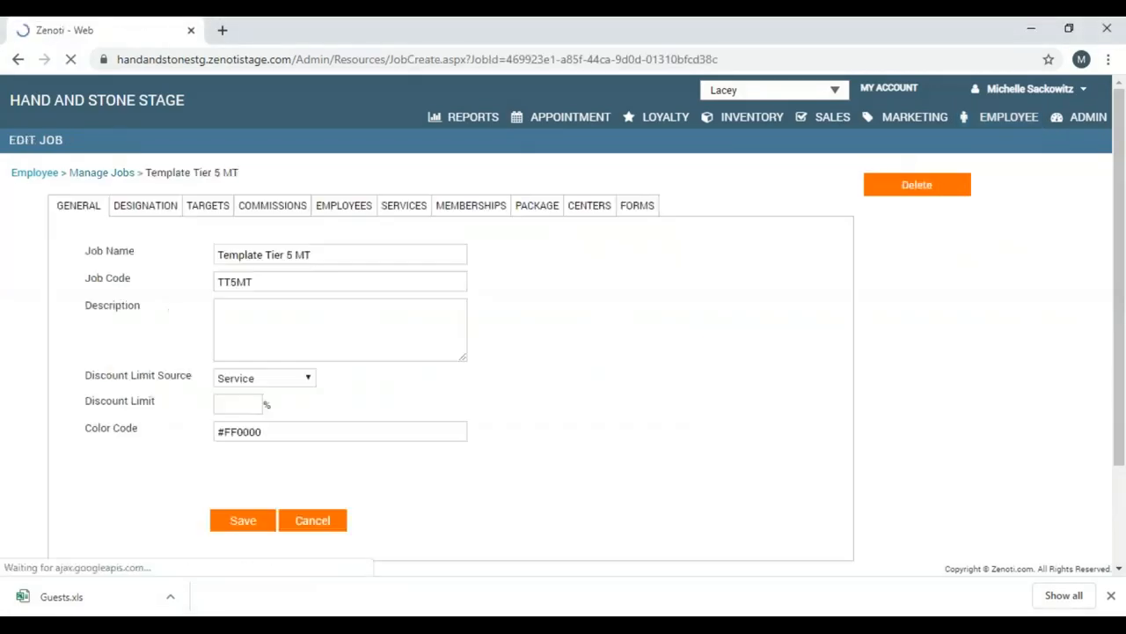
# Enter a 3.00 commission for the Eucalyptus, Lavendar and Peppermint add-ons and save.
pyautogui.click(406, 208)
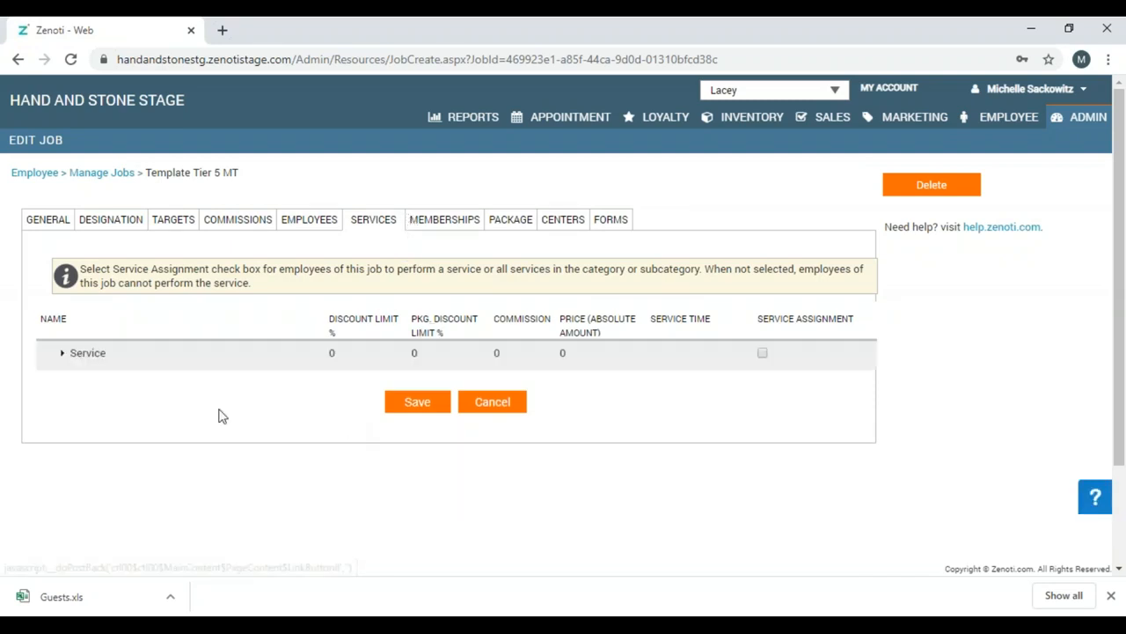
pyautogui.click(62, 355)
pyautogui.click(76, 382)
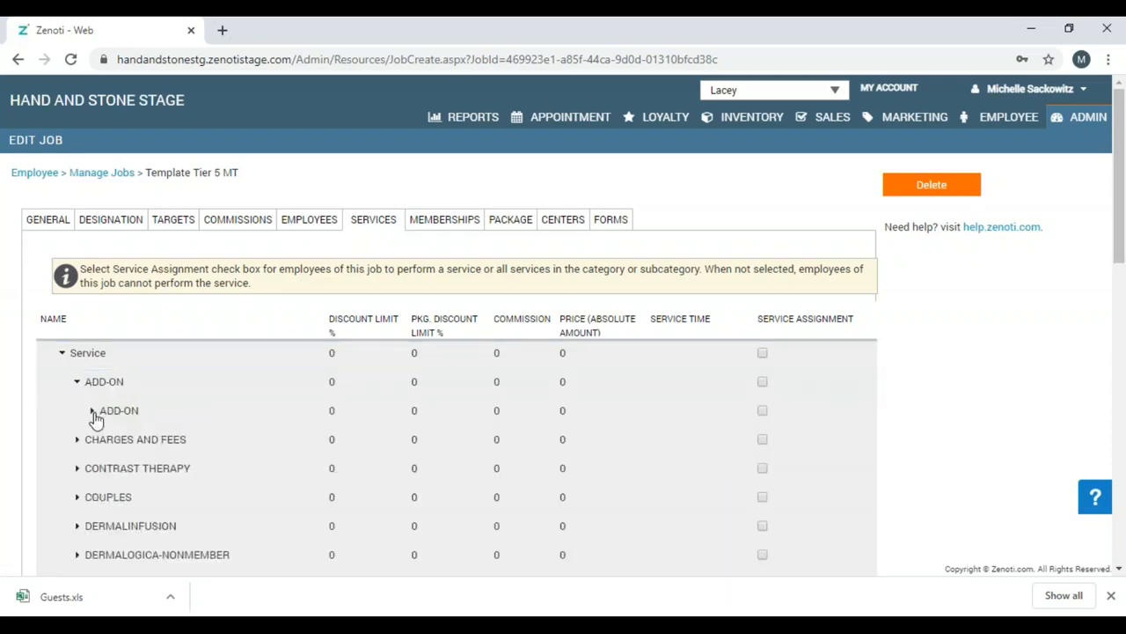
pyautogui.click(93, 412)
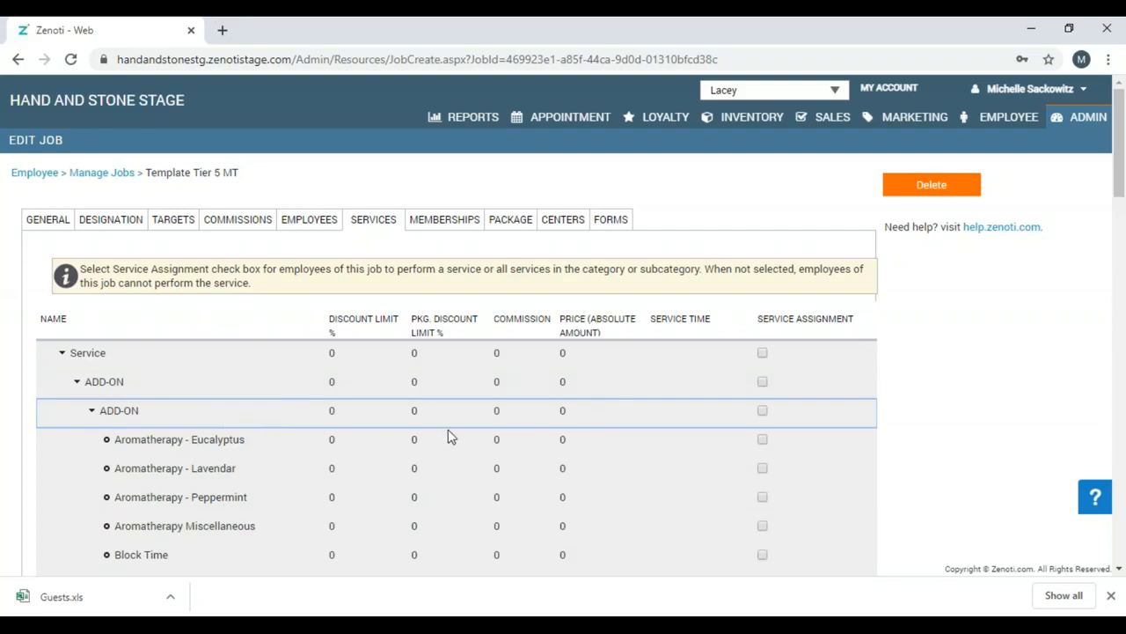
pyautogui.click(493, 438)
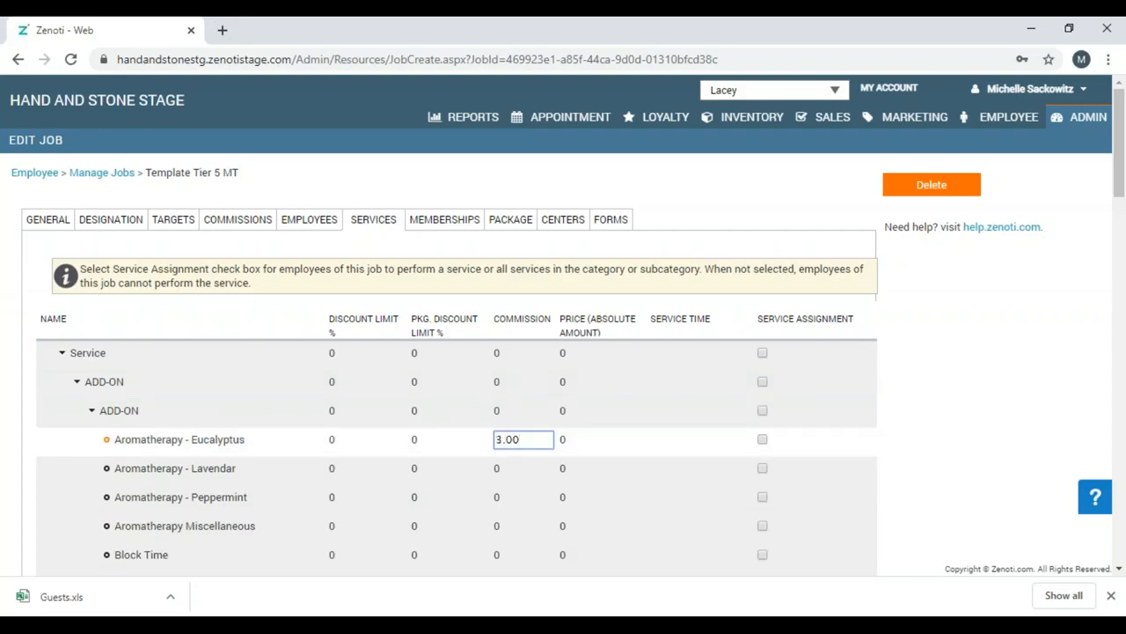
pyautogui.click(509, 469)
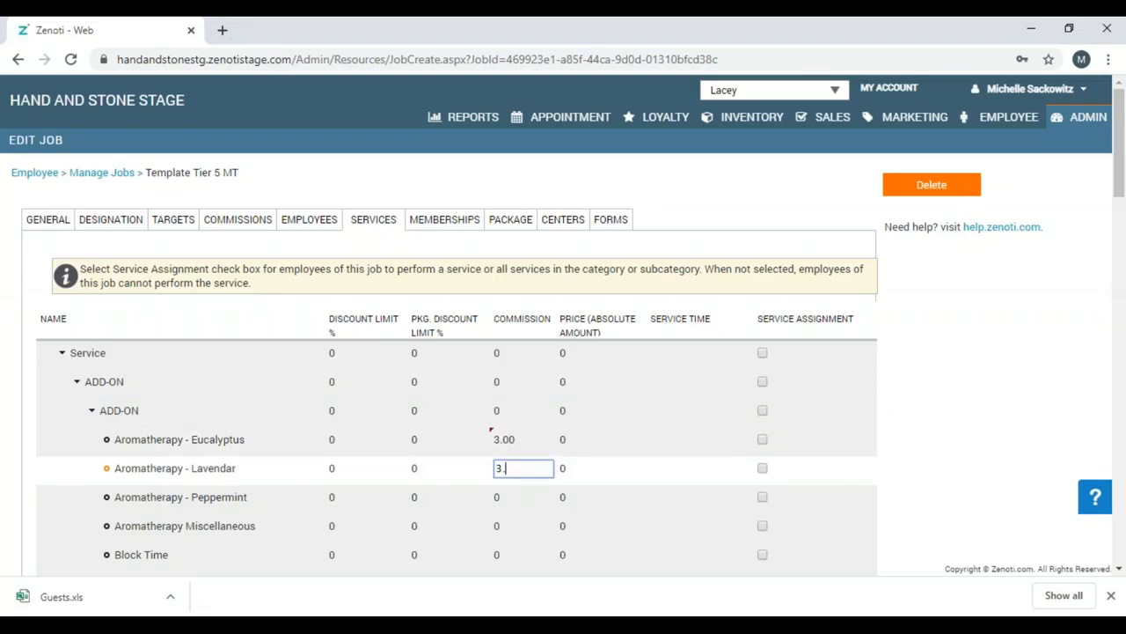
pyautogui.click(516, 499)
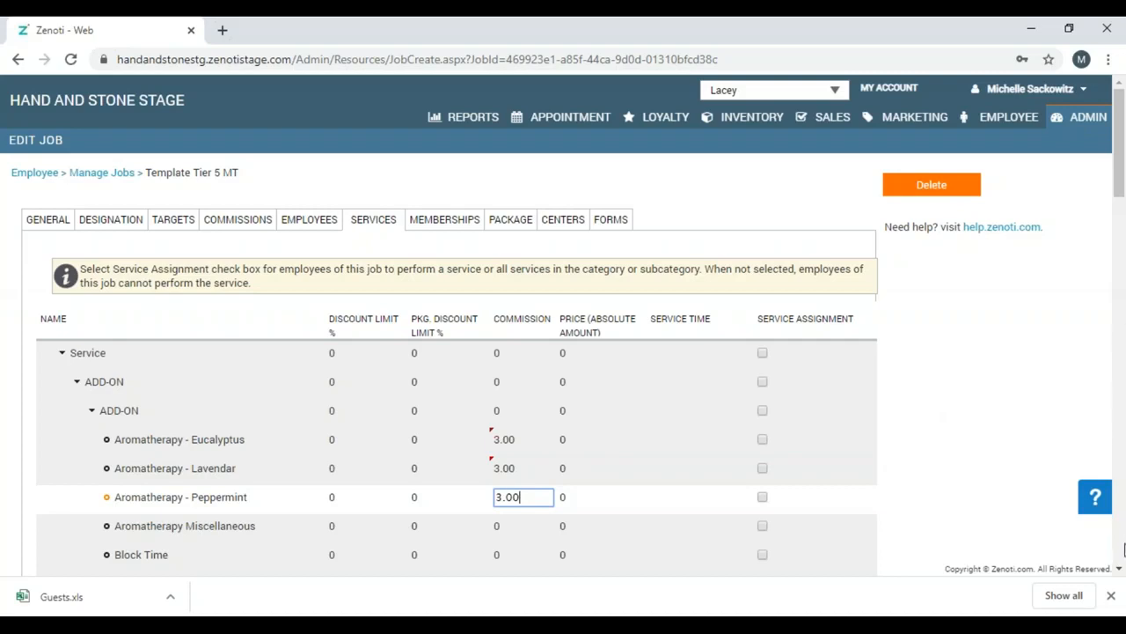
pyautogui.click(1118, 570)
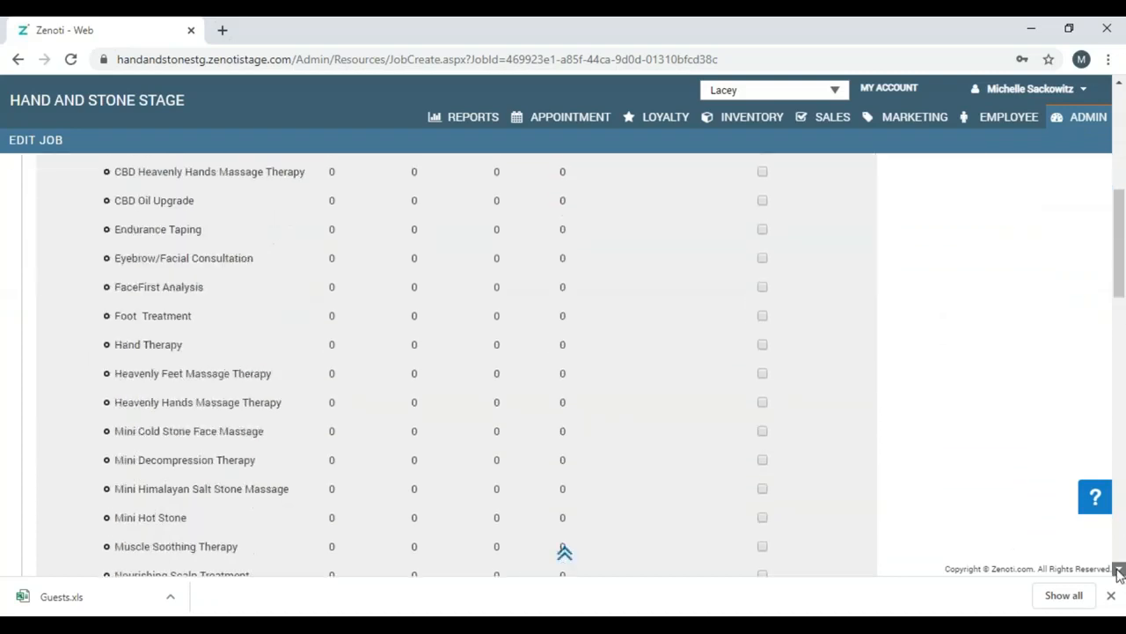
pyautogui.scroll(-13, 1118, 572)
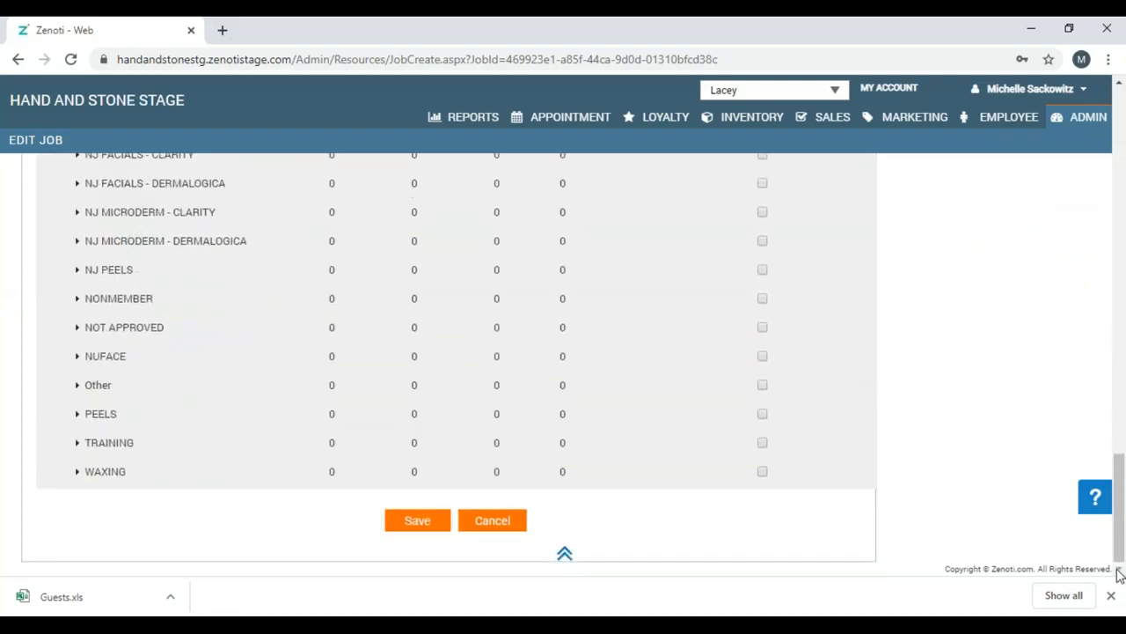
pyautogui.click(437, 525)
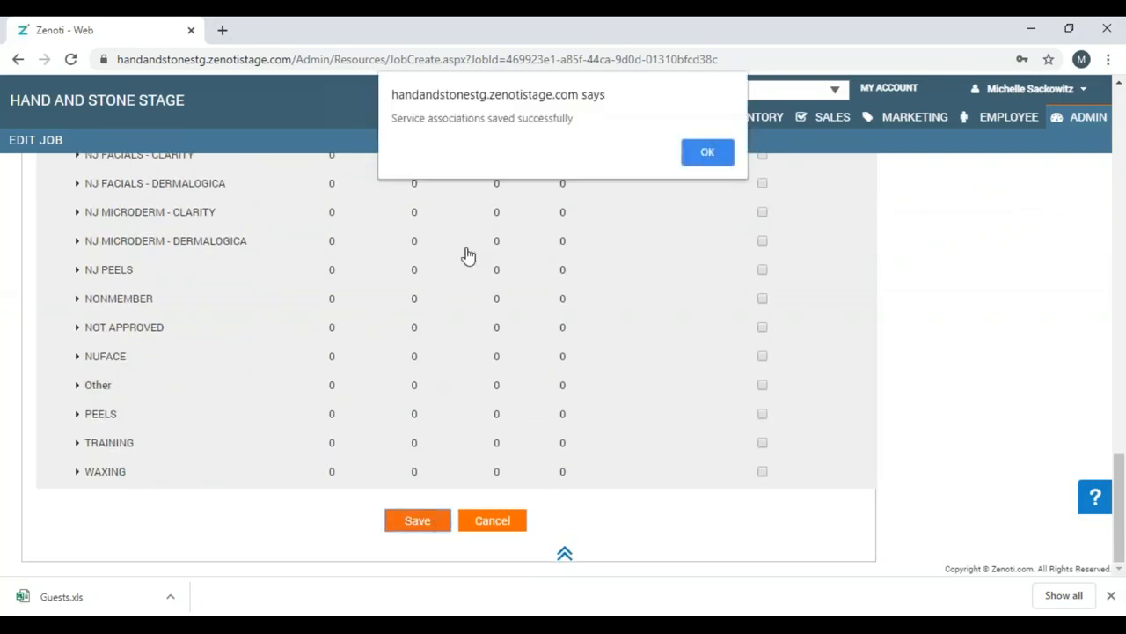
# Acknowledge the 'Service associations saved successfully' alert.
pyautogui.click(707, 155)
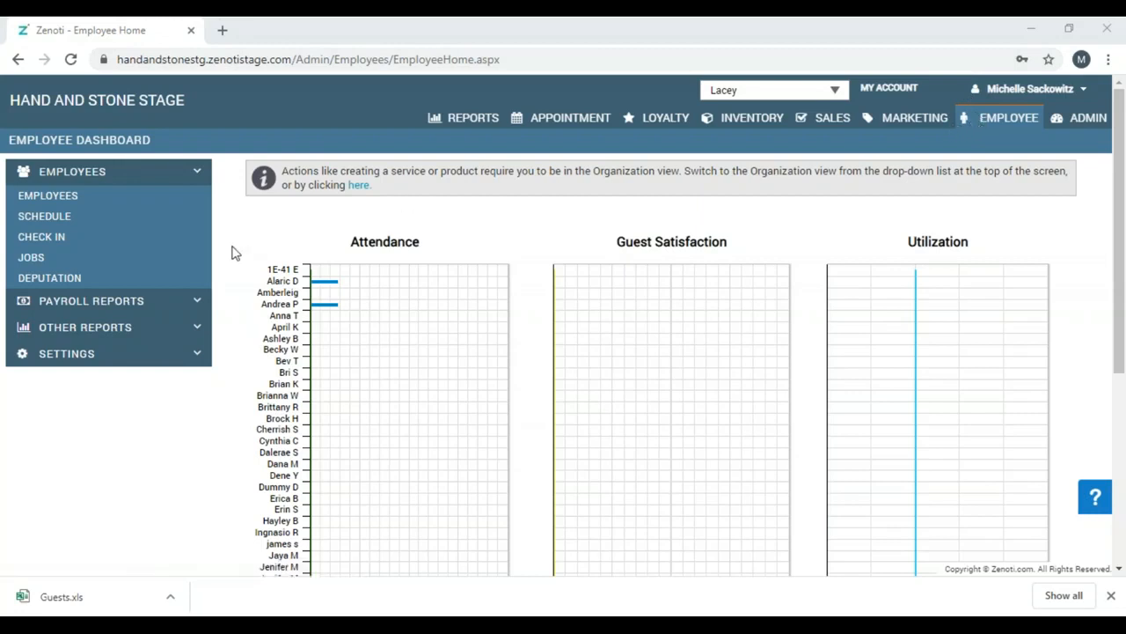
# Run the Employee Sales Metrics performance report for a 1 Month date range.
pyautogui.click(198, 326)
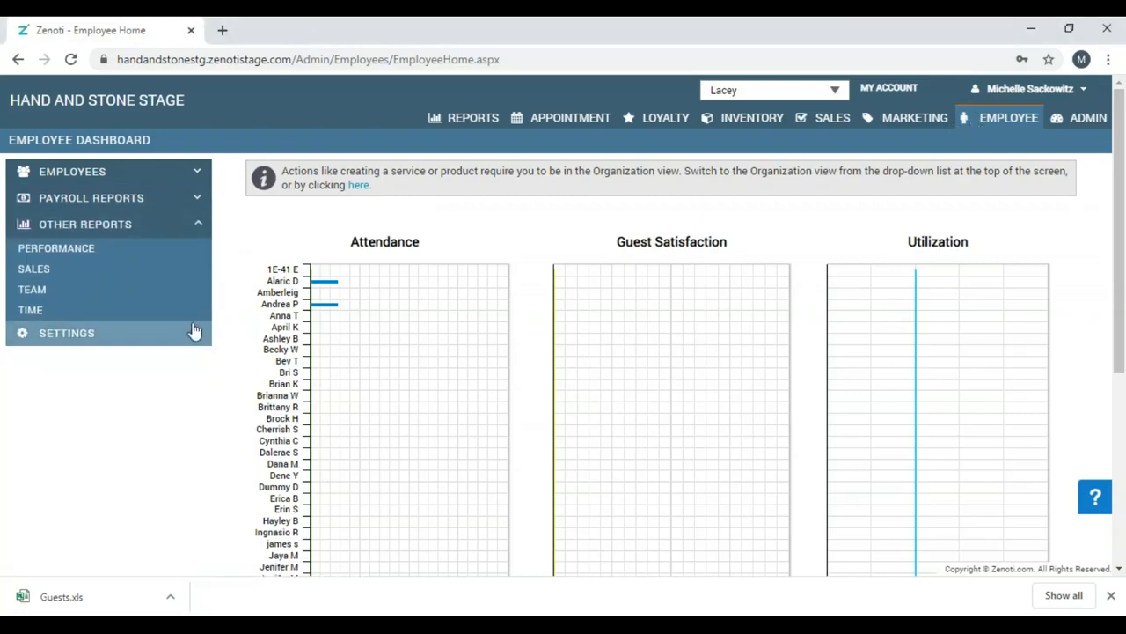
pyautogui.click(124, 255)
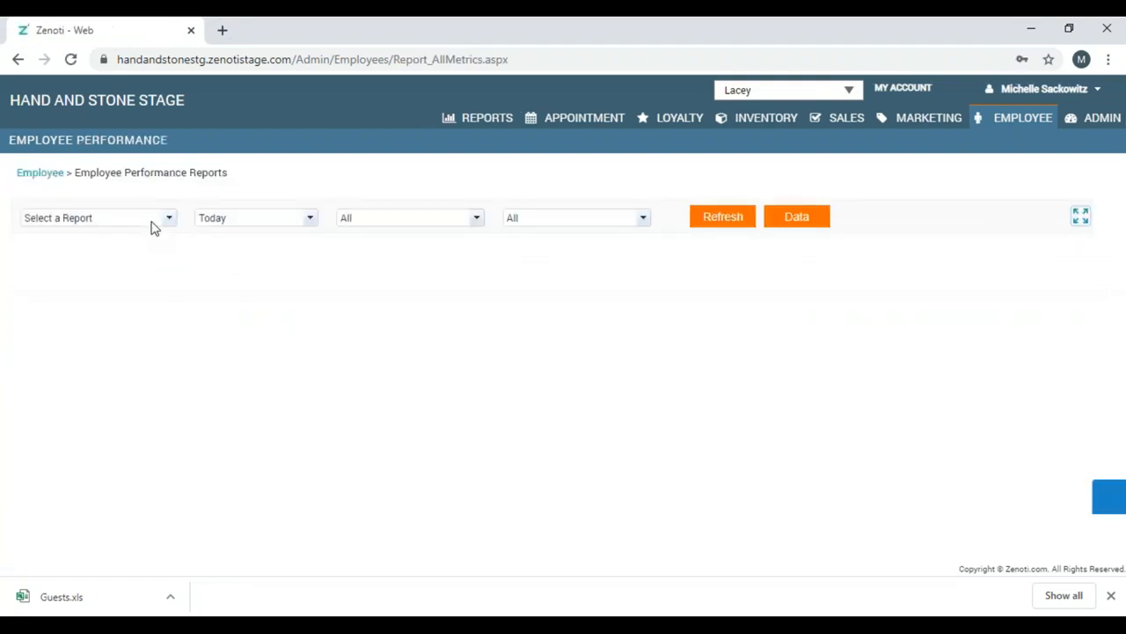
pyautogui.click(154, 227)
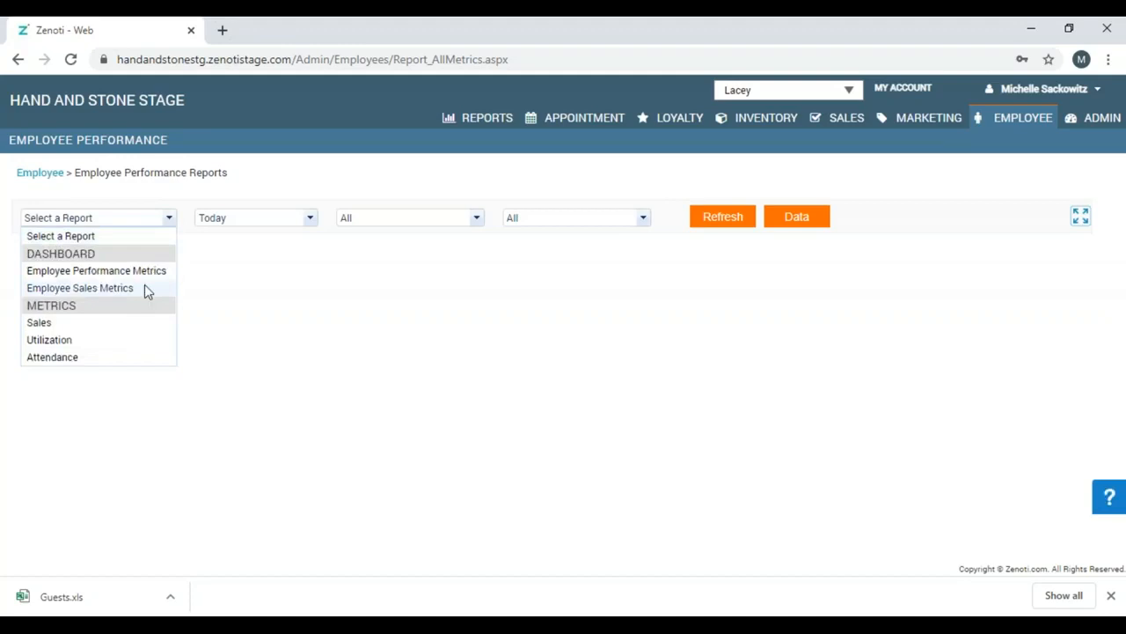
pyautogui.click(145, 287)
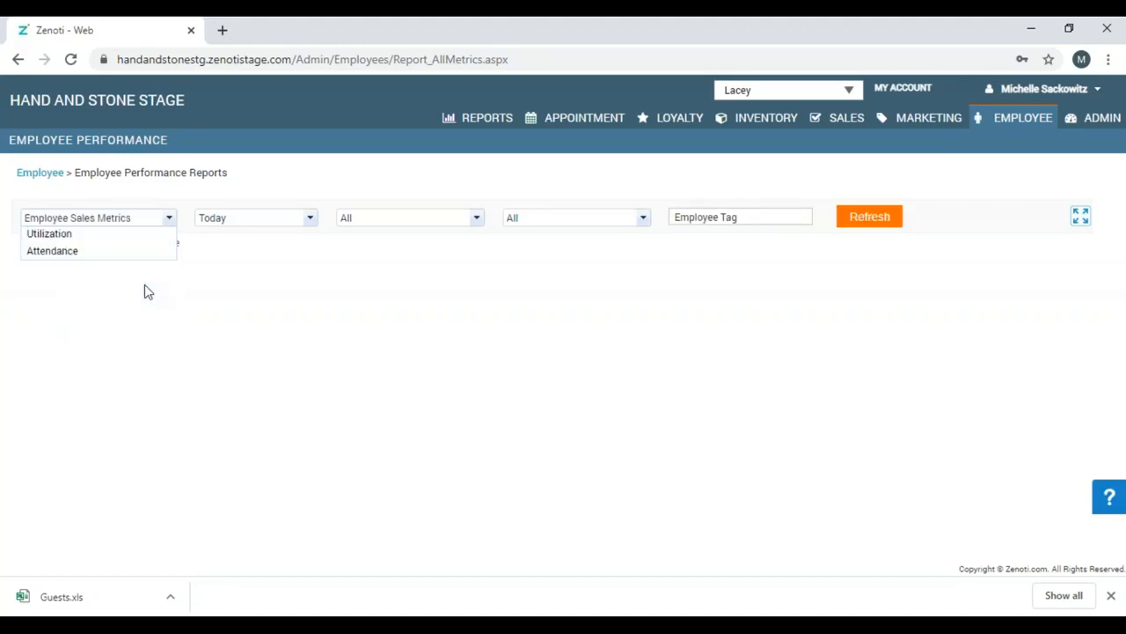
pyautogui.click(246, 224)
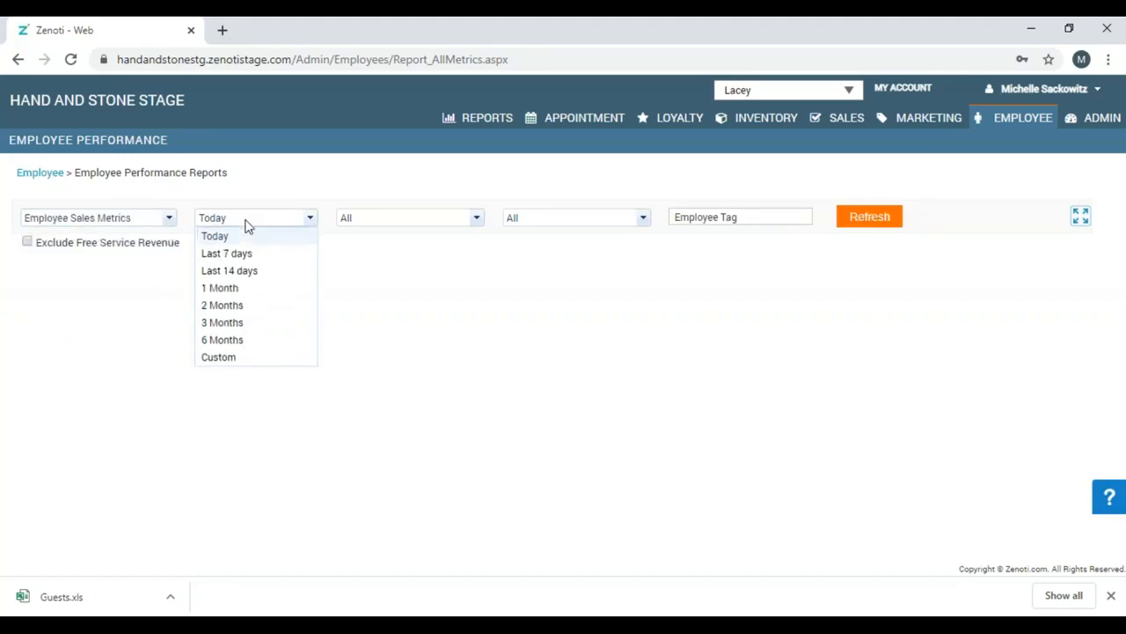
pyautogui.click(247, 290)
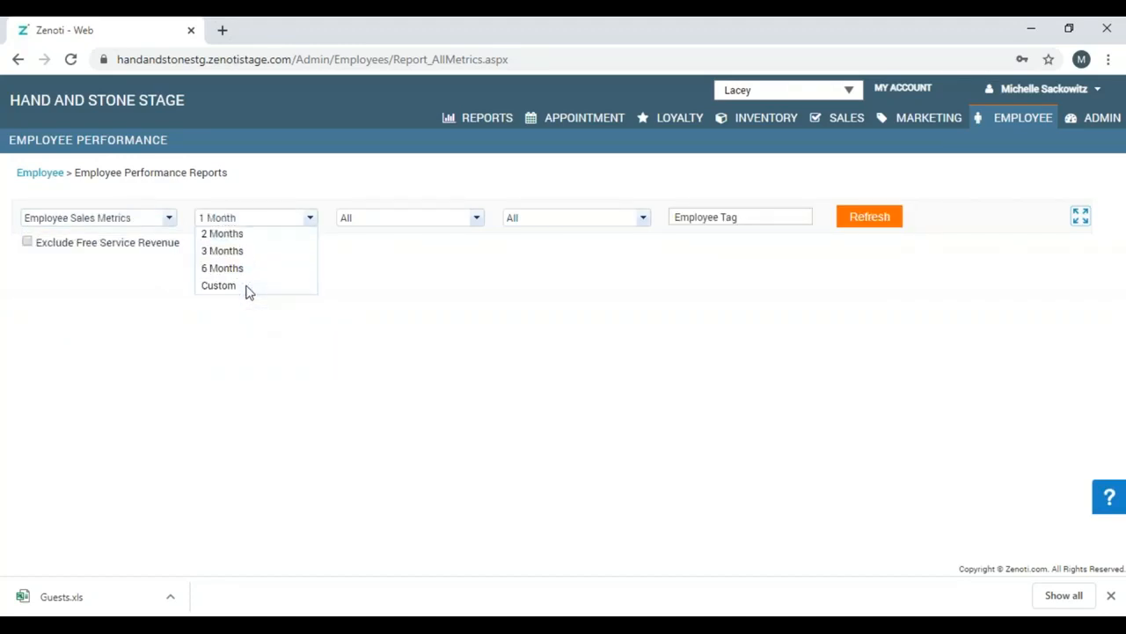
pyautogui.click(869, 217)
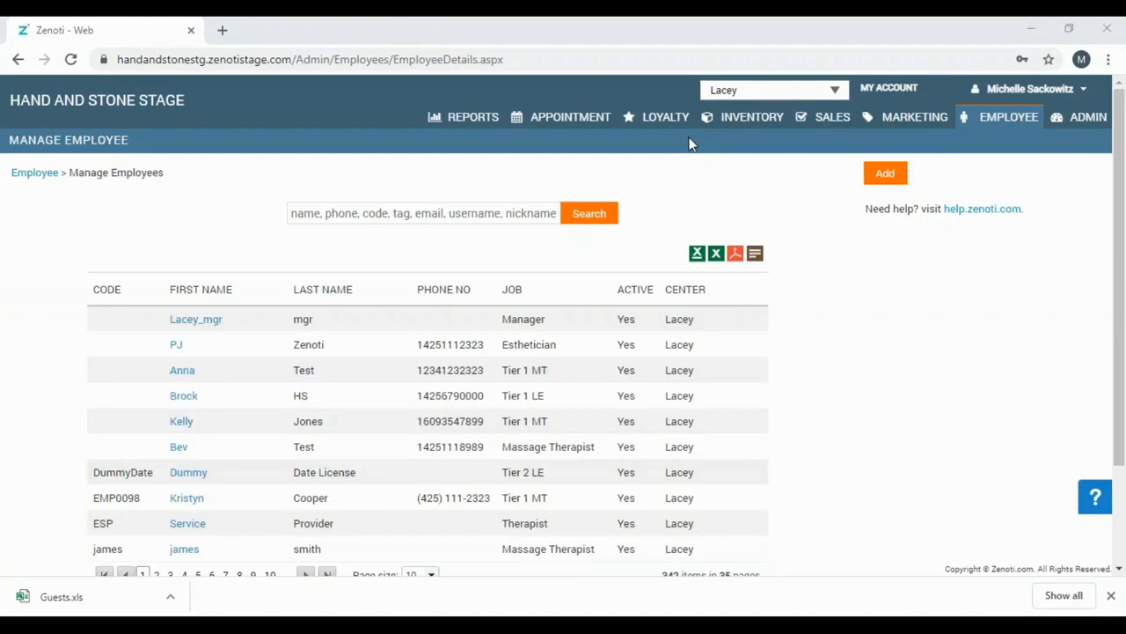
# Search employees by the employee's first name and open the active Tier 1 MT match's profile.
pyautogui.click(454, 213)
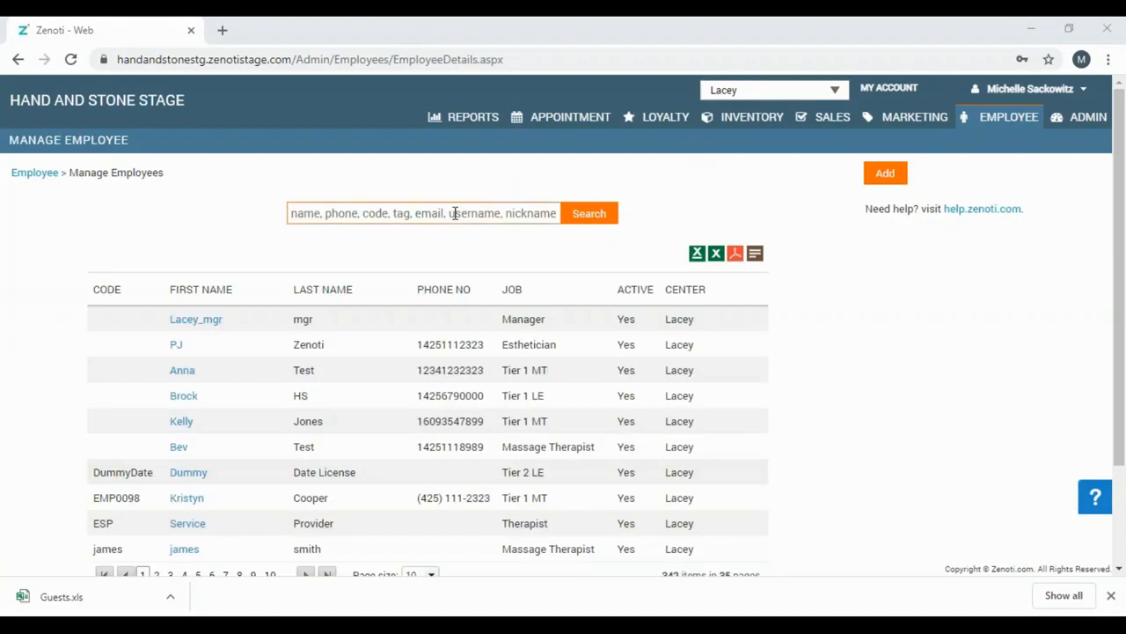
pyautogui.click(453, 213)
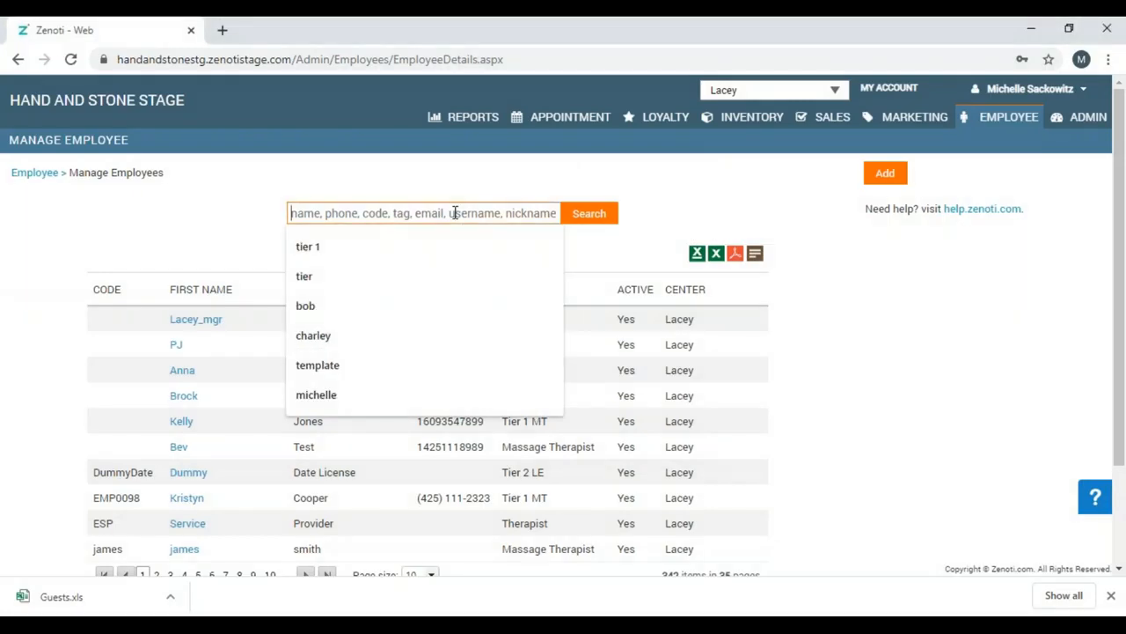
pyautogui.write('michelle')
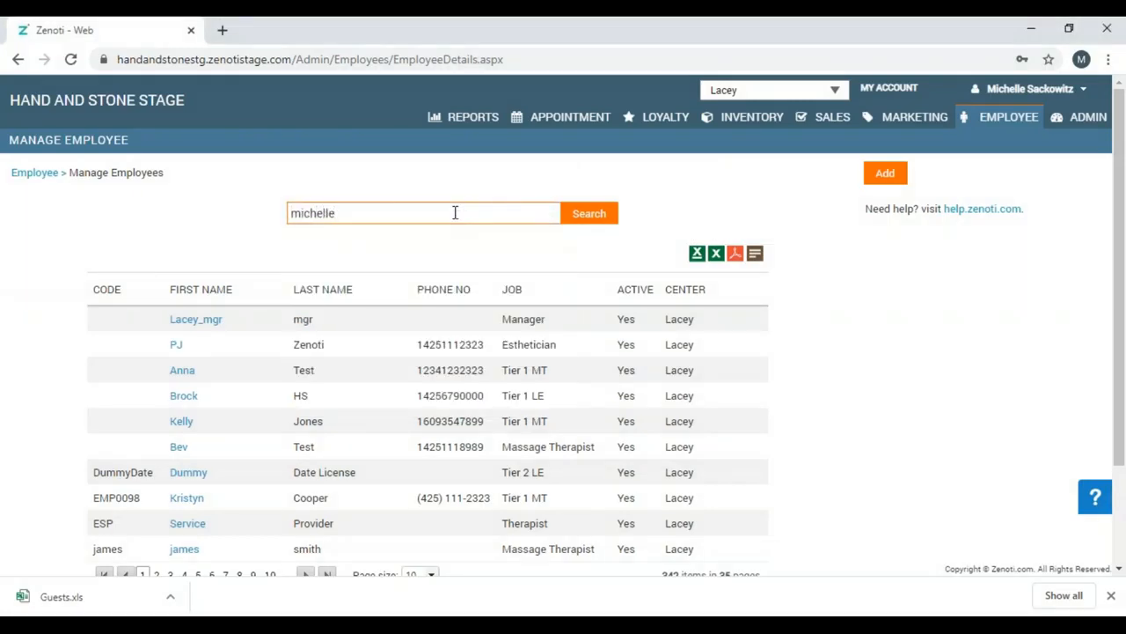
pyautogui.click(610, 216)
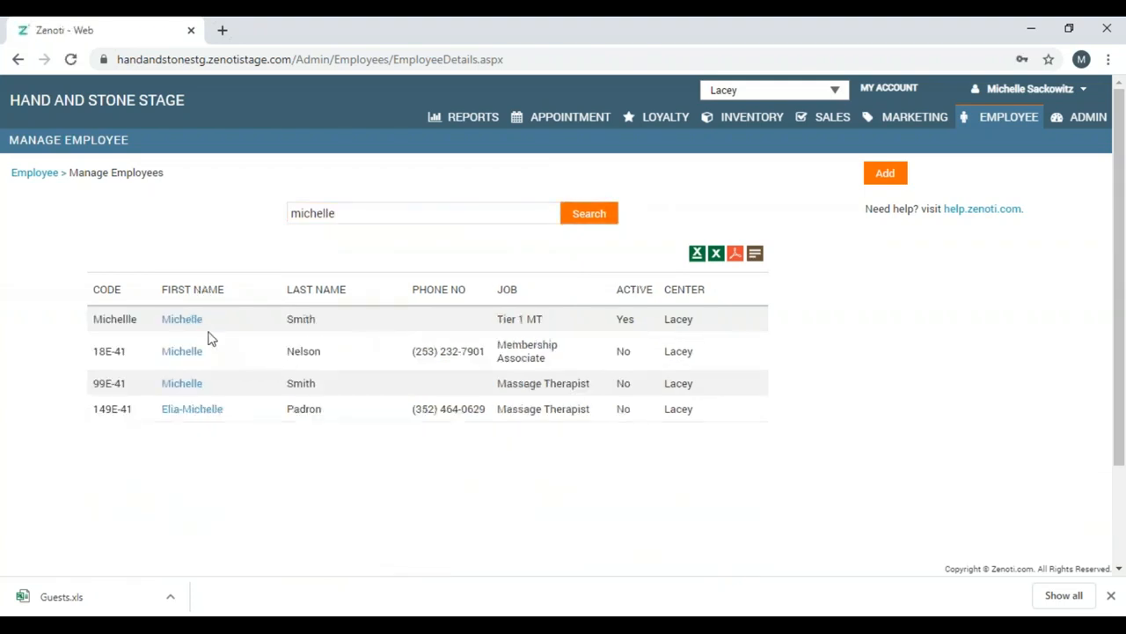
pyautogui.click(182, 320)
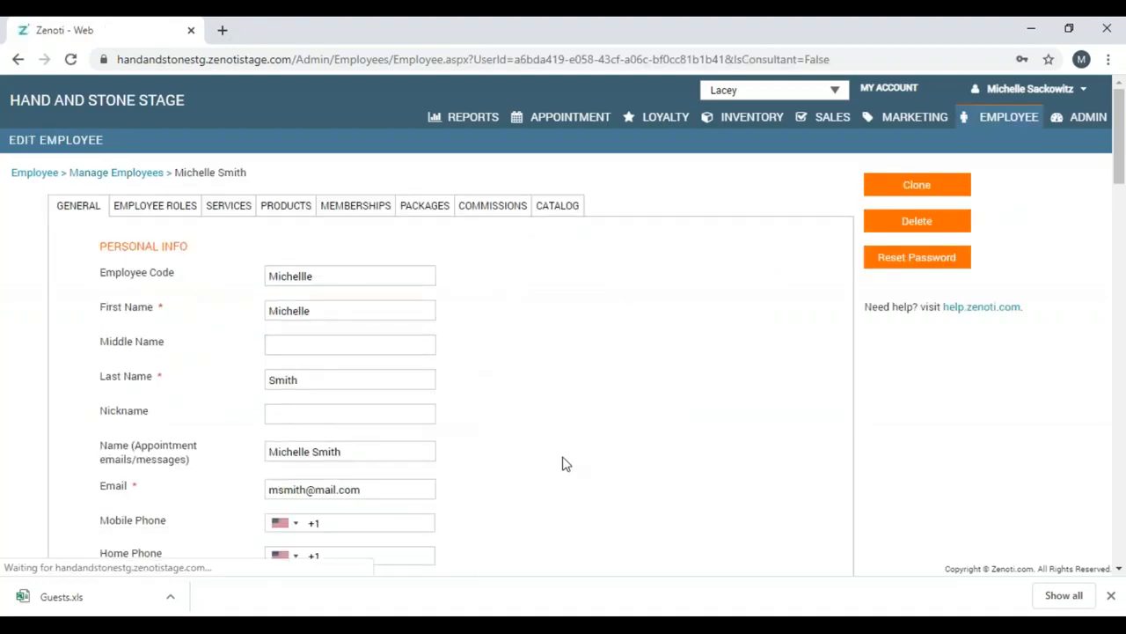
# Change the Job under Job Info from Tier 1 MT to Tier 2 MT and save the profile.
pyautogui.scroll(-3, 1120, 573)
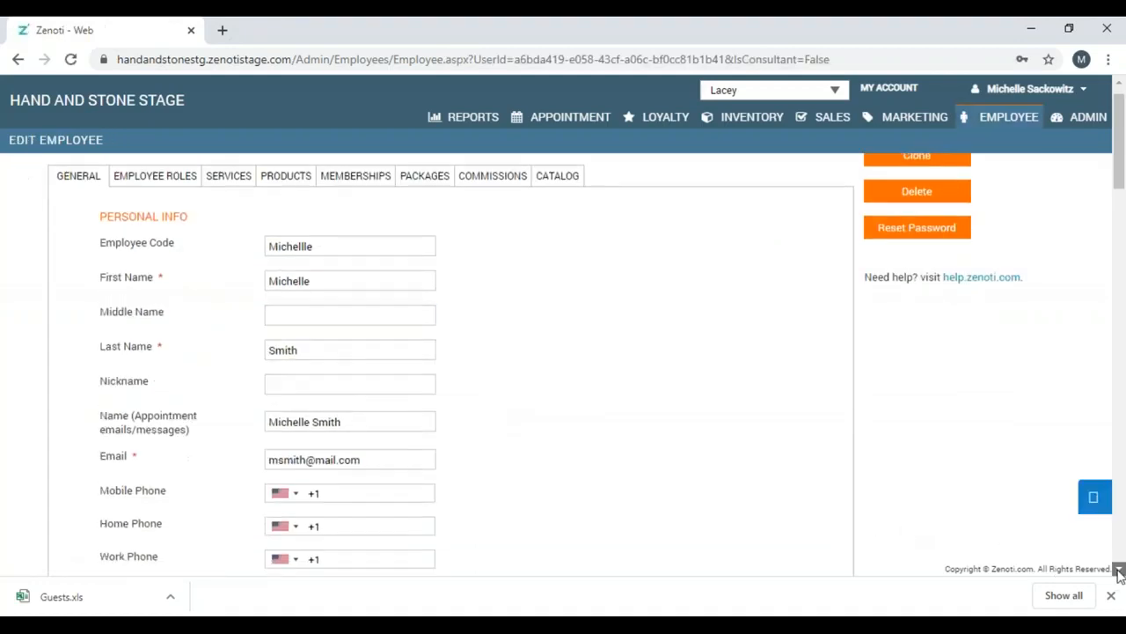
pyautogui.scroll(-12, 1121, 573)
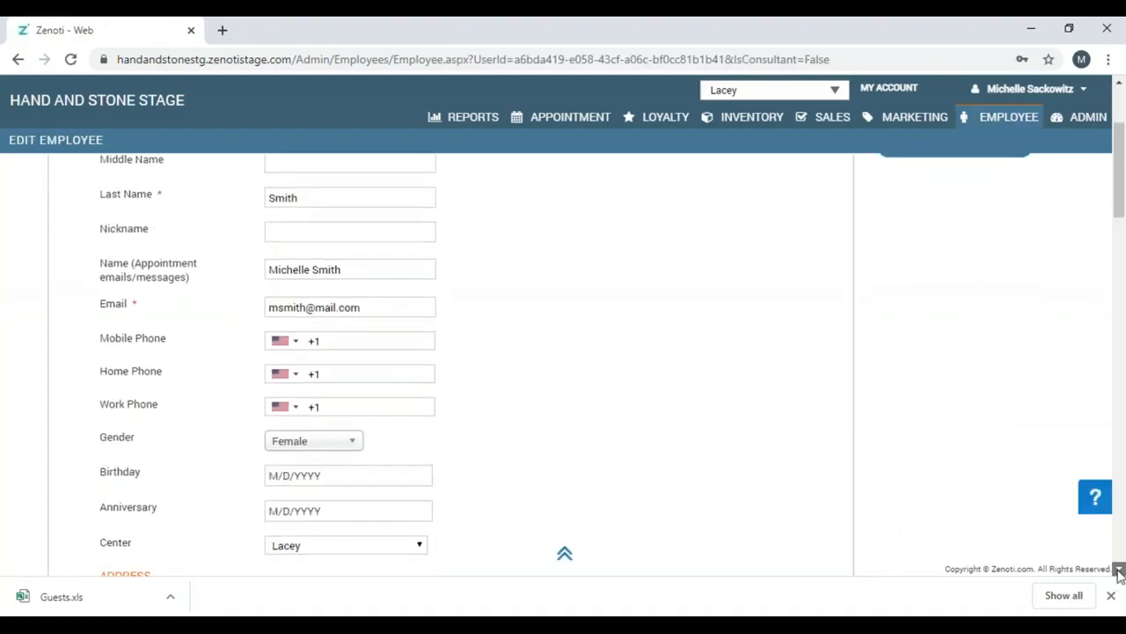
pyautogui.scroll(-8, 1121, 573)
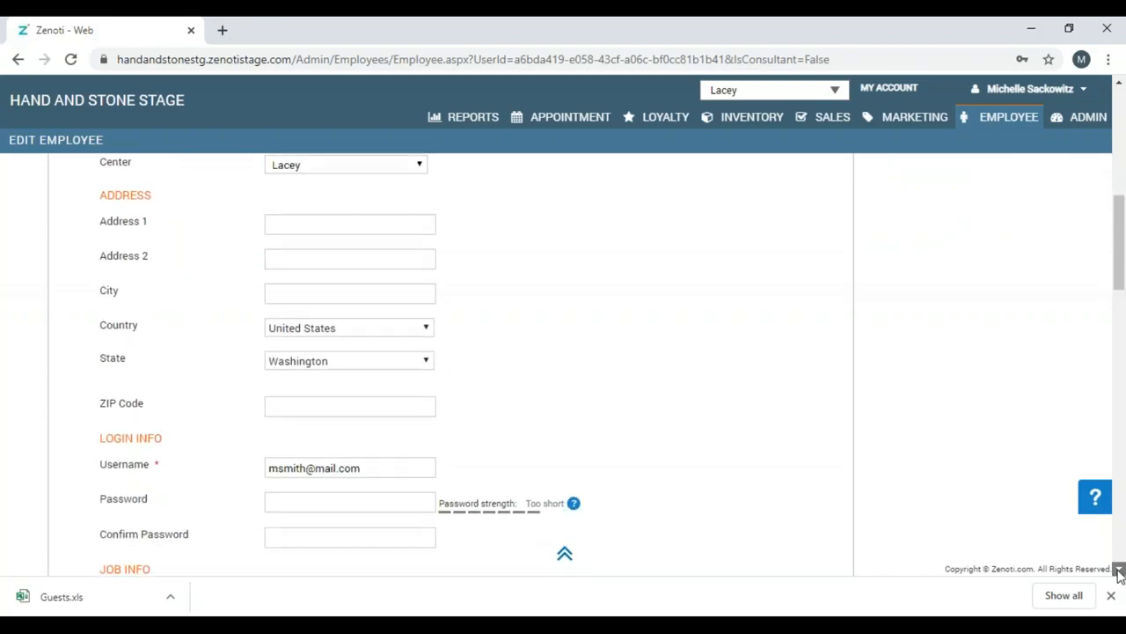
pyautogui.scroll(-1, 1121, 573)
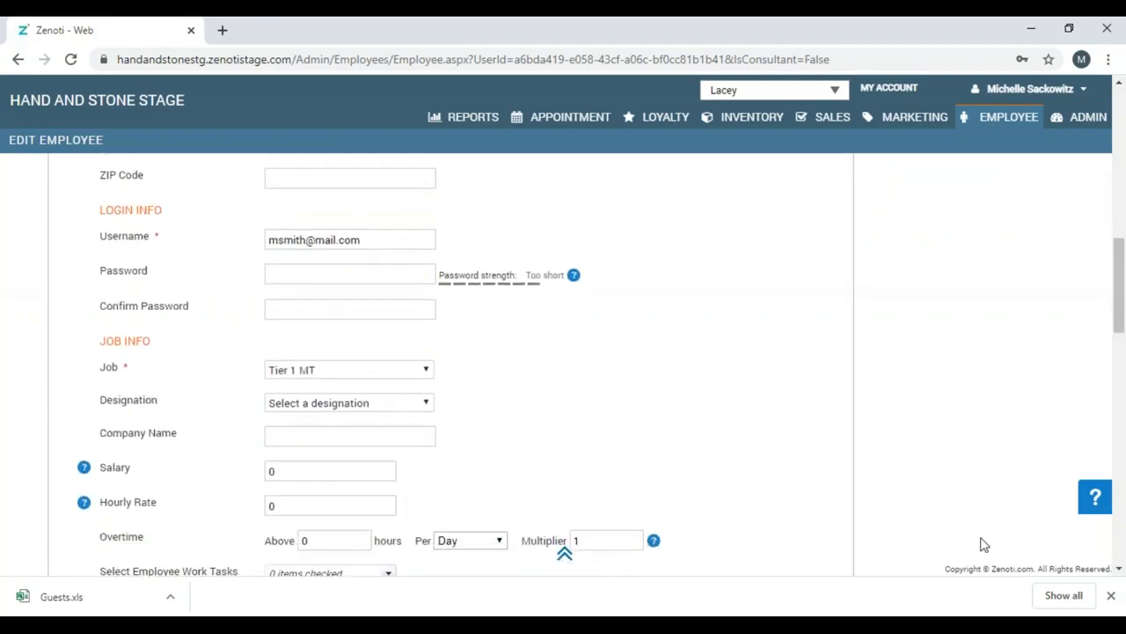
pyautogui.click(419, 374)
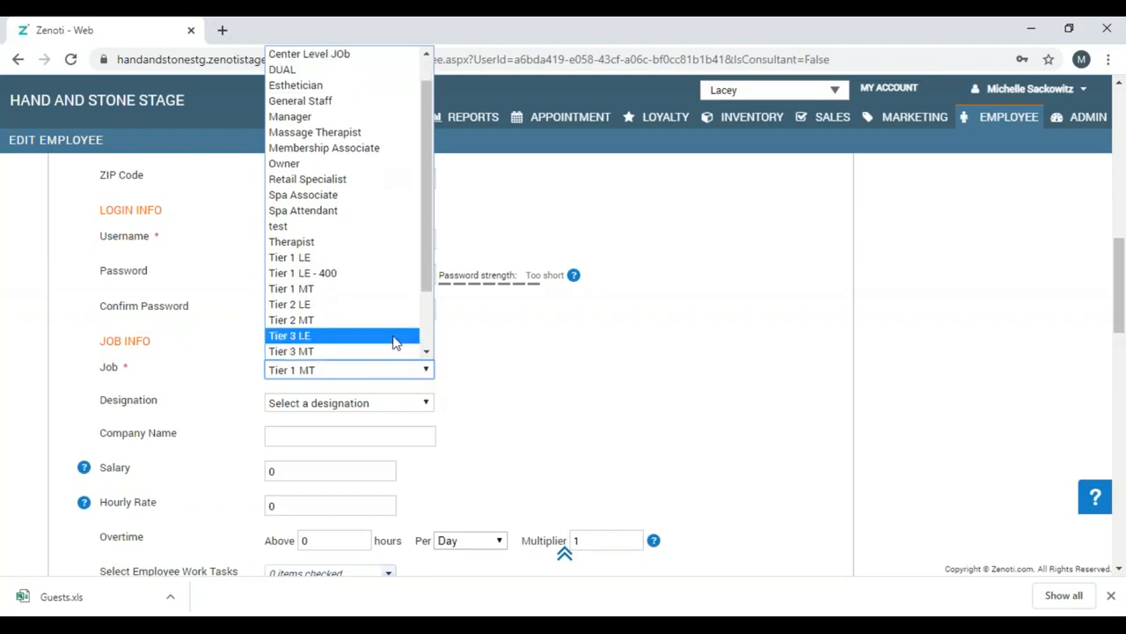
pyautogui.click(391, 320)
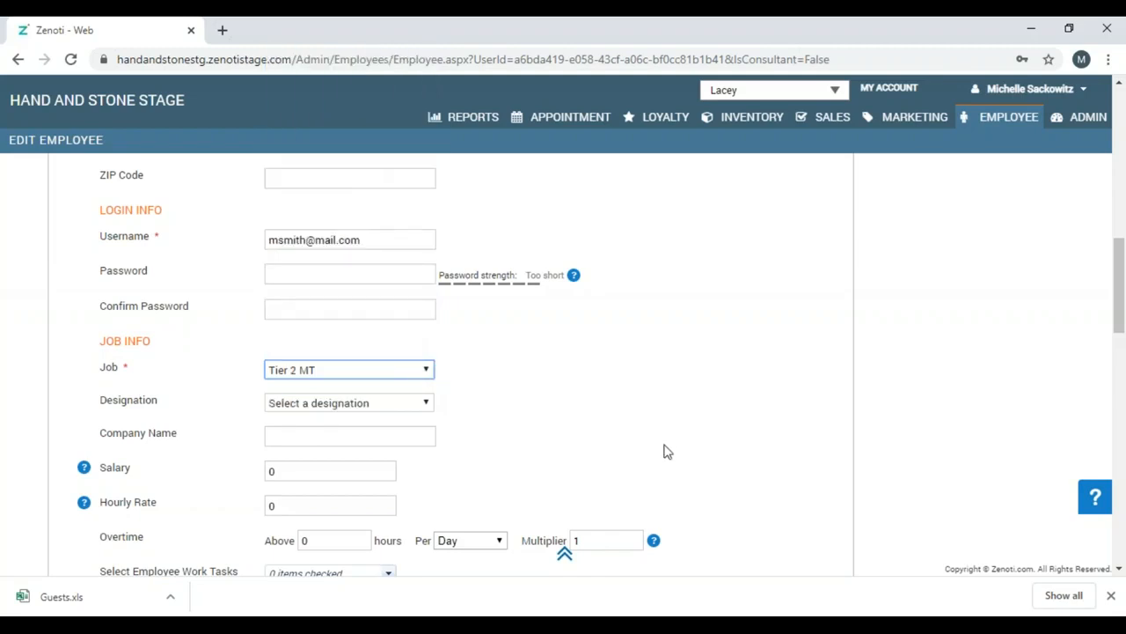
pyautogui.moveTo(1121, 570); pyautogui.dragTo(1120, 571)
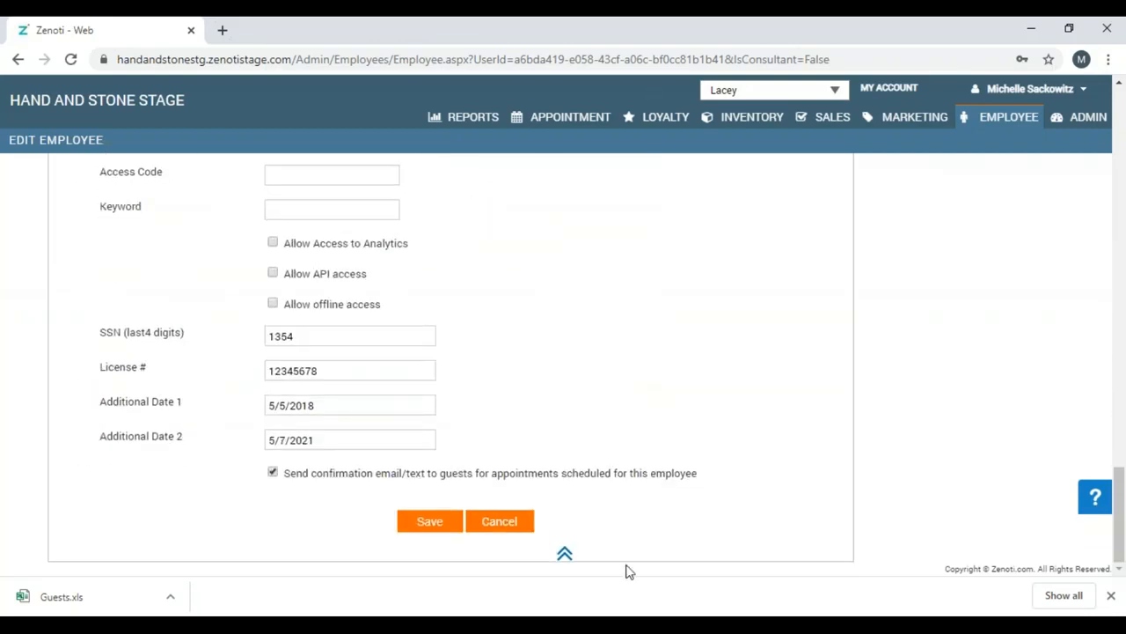
pyautogui.click(446, 531)
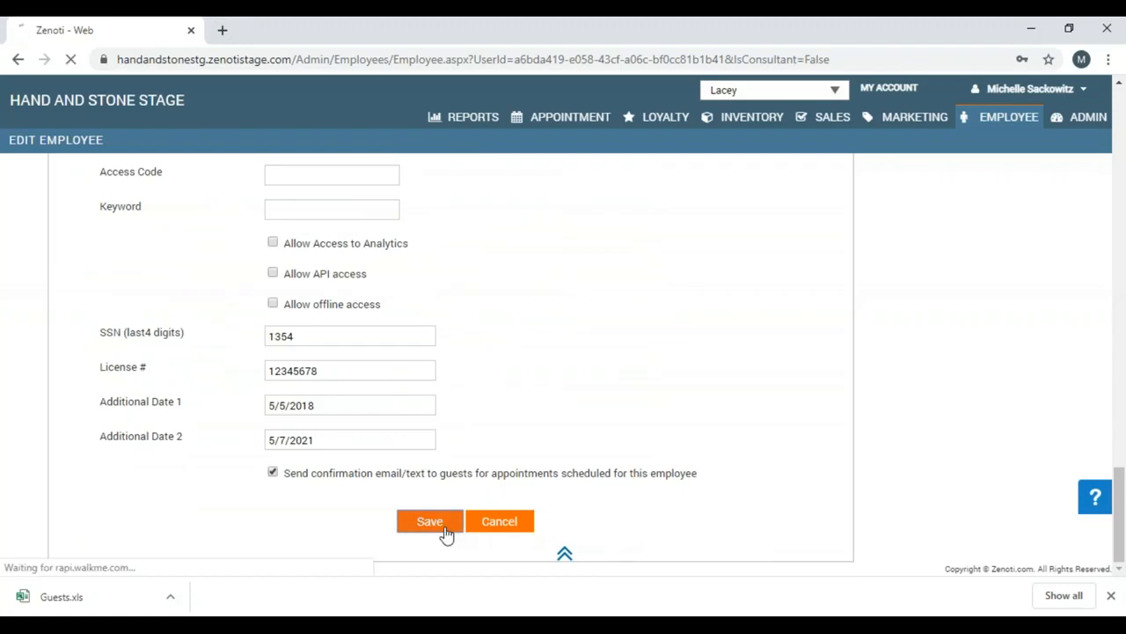